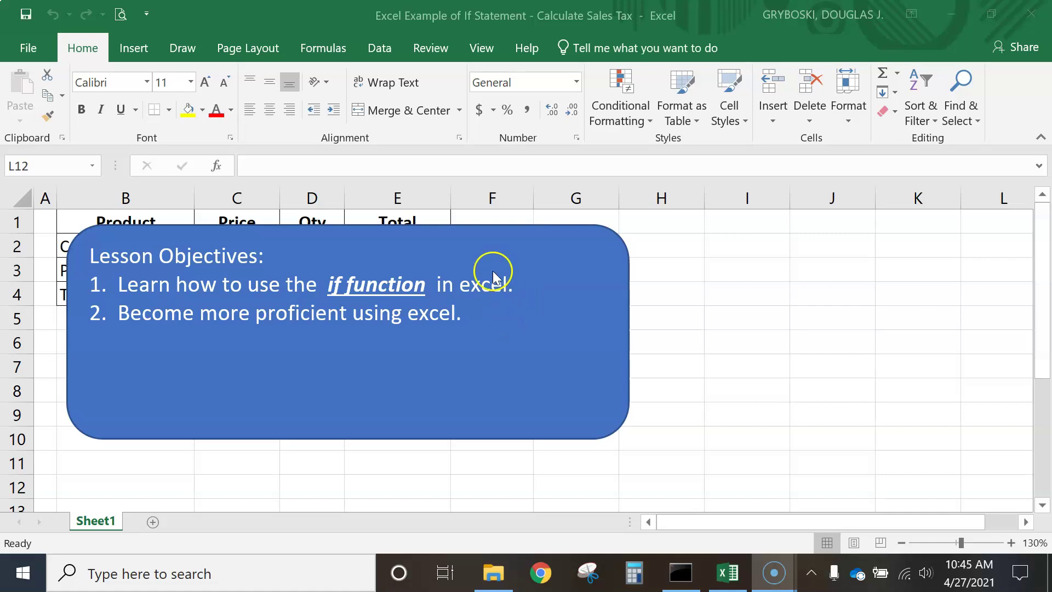
# Move the Lesson Objectives box away from the product table and the billing summary.
pyautogui.moveTo(450, 229)
pyautogui.mouseDown()
pyautogui.moveTo(894, 279)
pyautogui.moveTo(925, 249)
pyautogui.moveTo(937, 206)
pyautogui.moveTo(891, 237)
pyautogui.moveTo(1012, 352)
pyautogui.mouseUp()
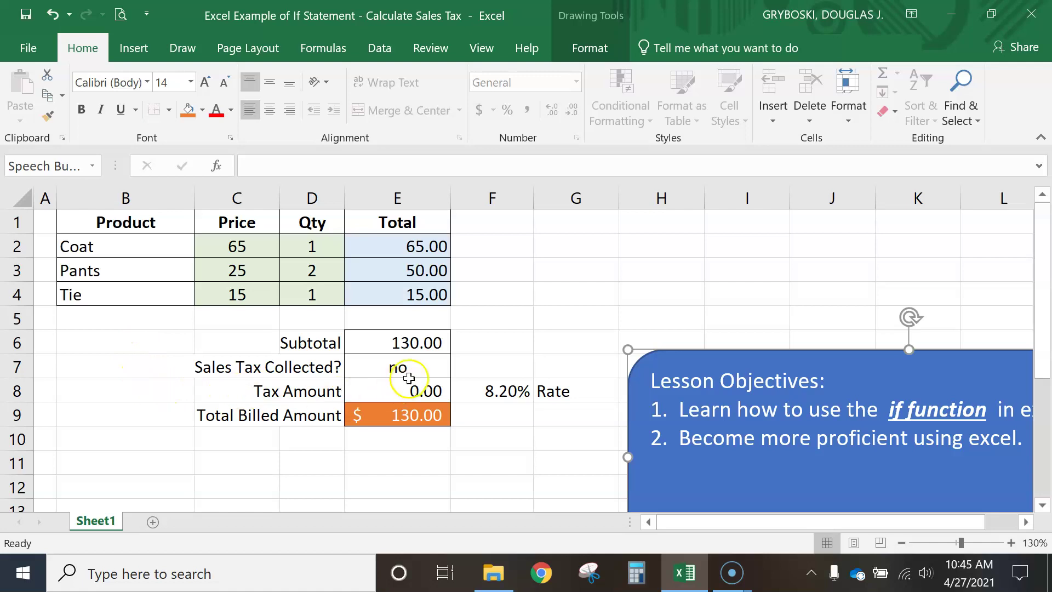
# Set Sales Tax Collected? in E7 to yes and check the subtotal, tax rate and tax amount cells.
pyautogui.click(421, 367)
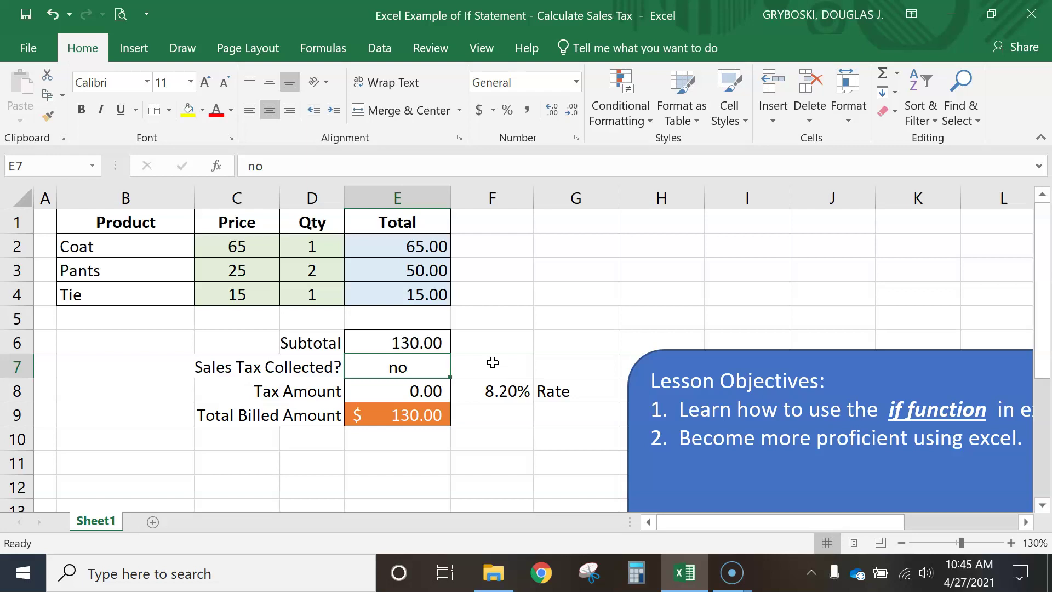
pyautogui.write('yes')
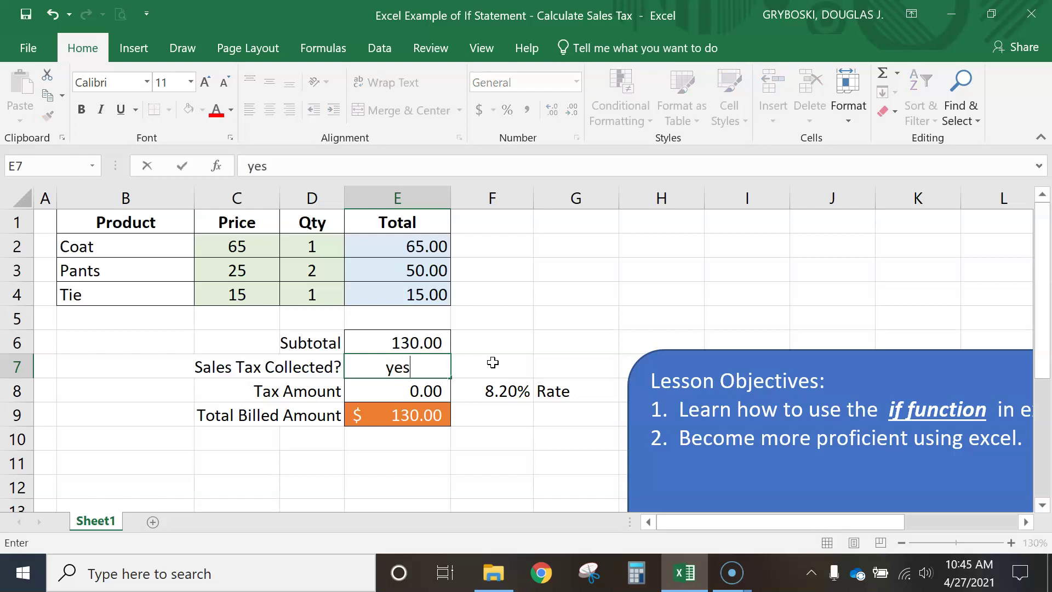
pyautogui.press('Return')
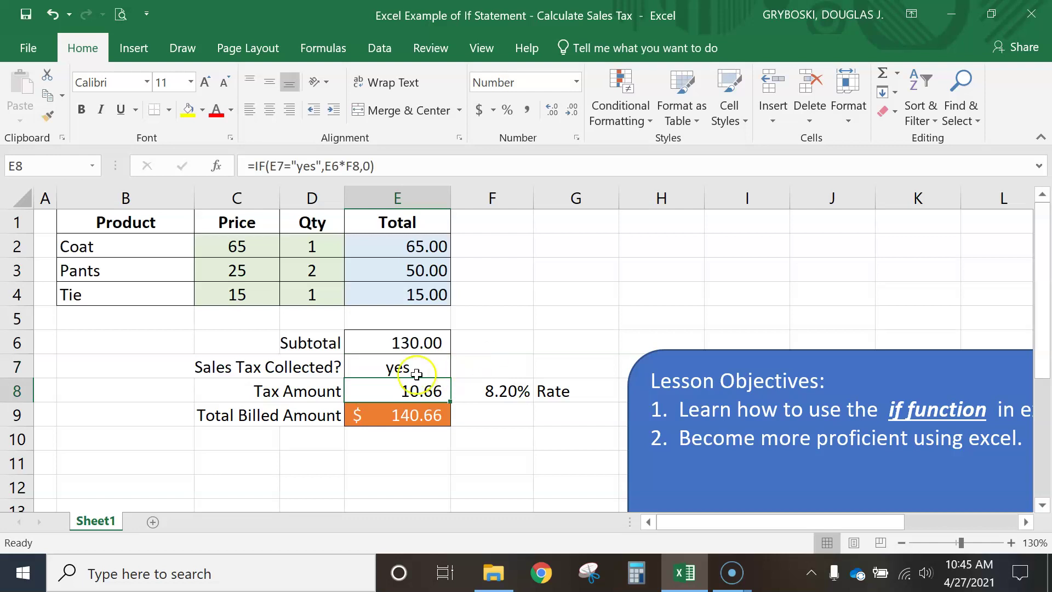
pyautogui.click(429, 341)
pyautogui.click(511, 393)
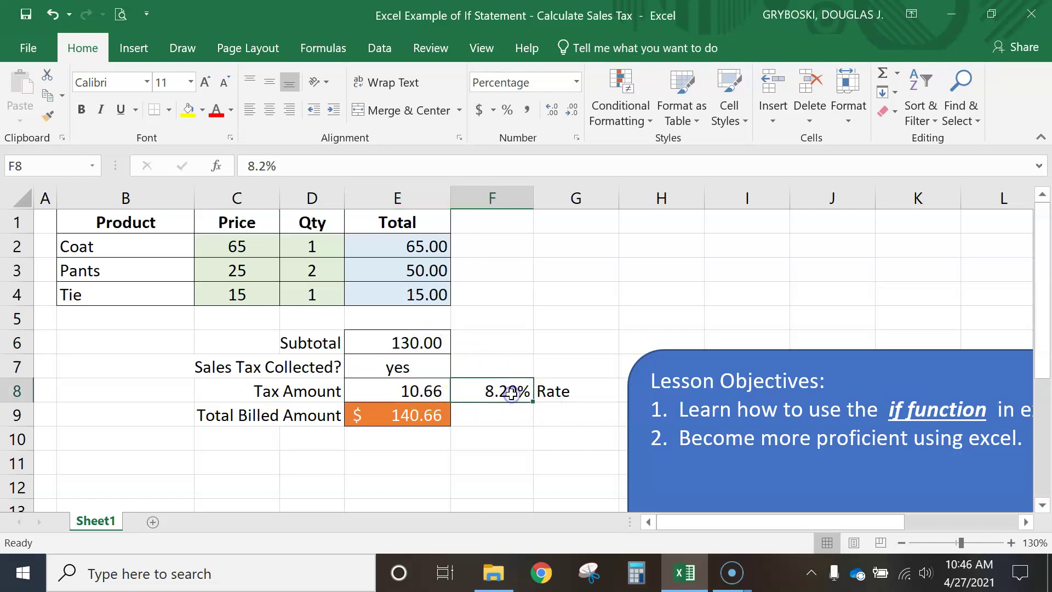
pyautogui.click(419, 391)
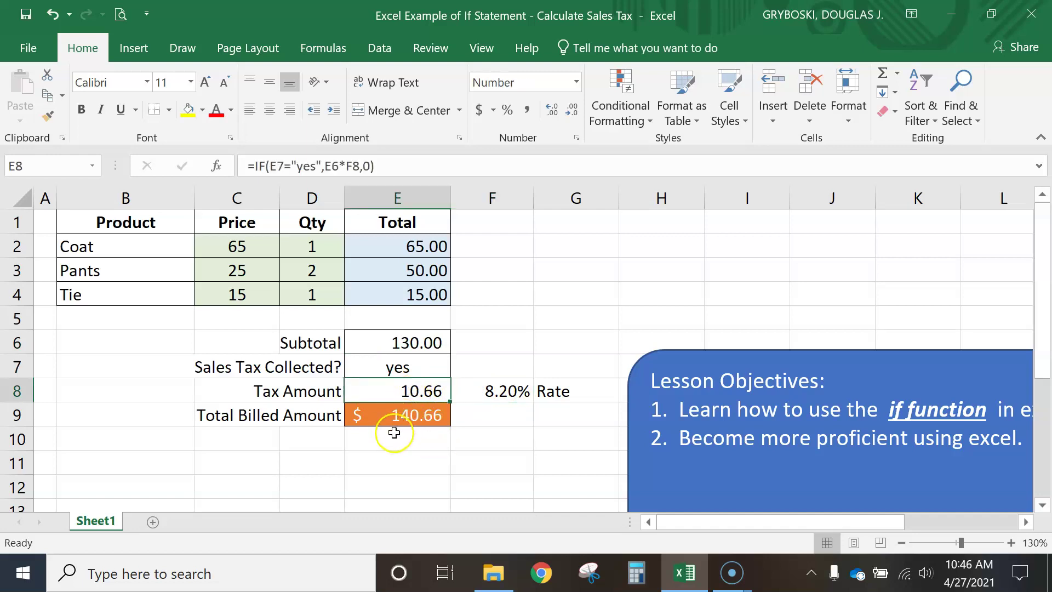
# Set Sales Tax Collected? in E7 to no and inspect the Tax Amount formula in E8.
pyautogui.click(408, 366)
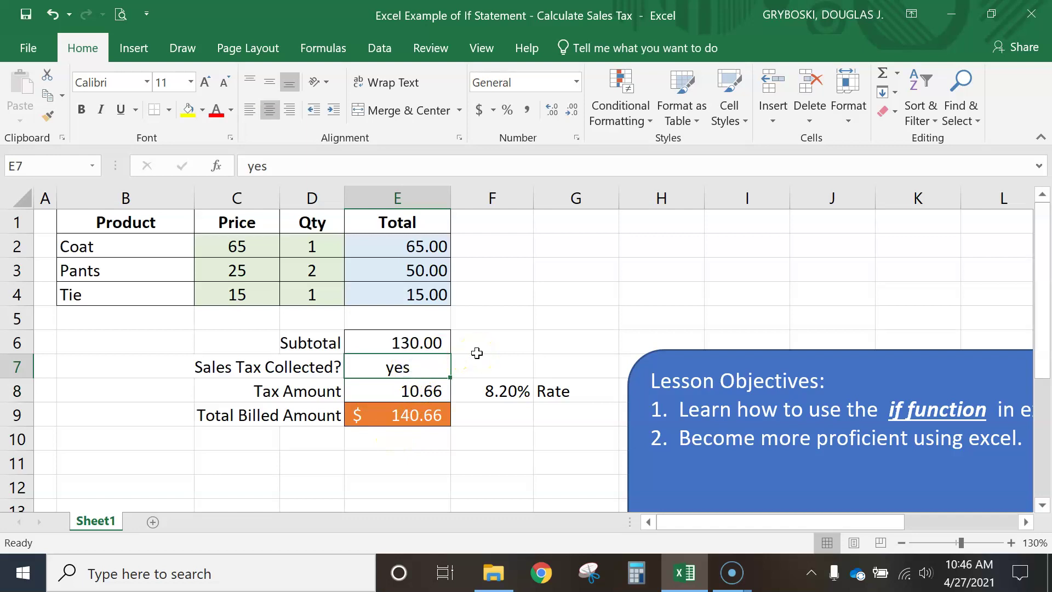
pyautogui.write('no')
pyautogui.press('Return')
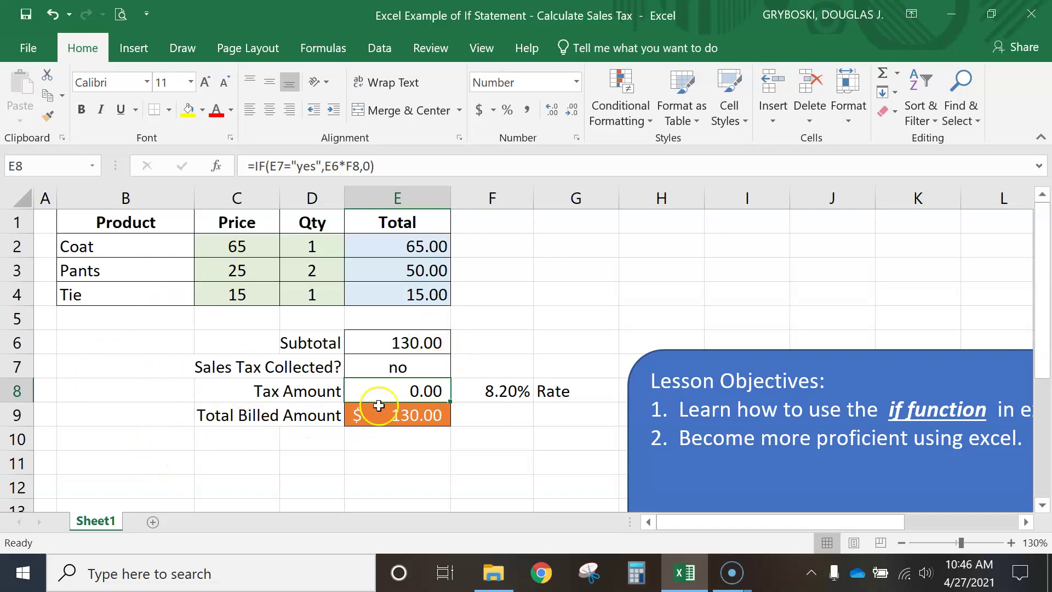
pyautogui.click(414, 368)
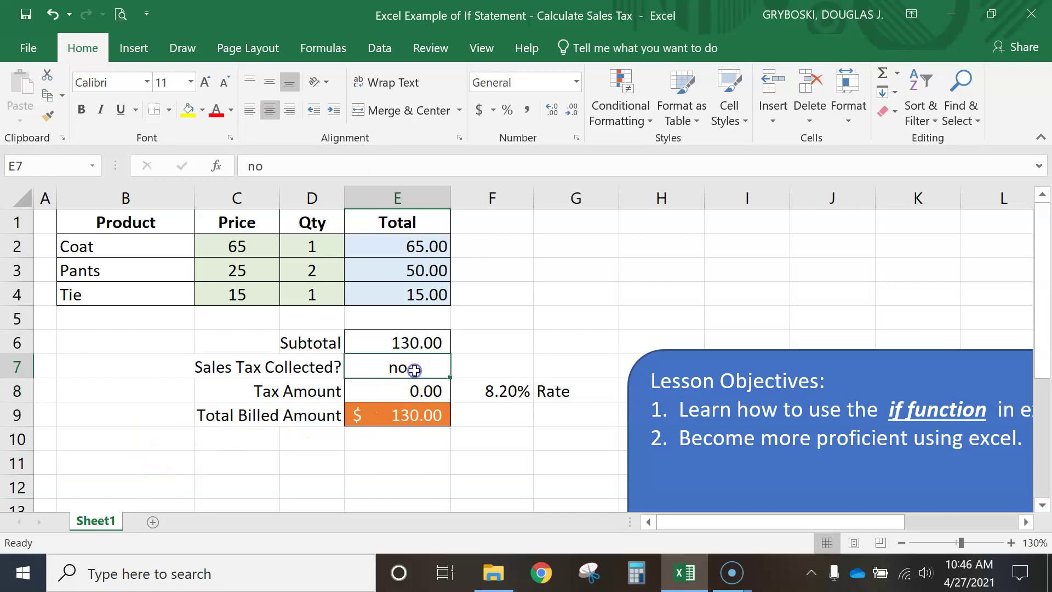
pyautogui.click(386, 395)
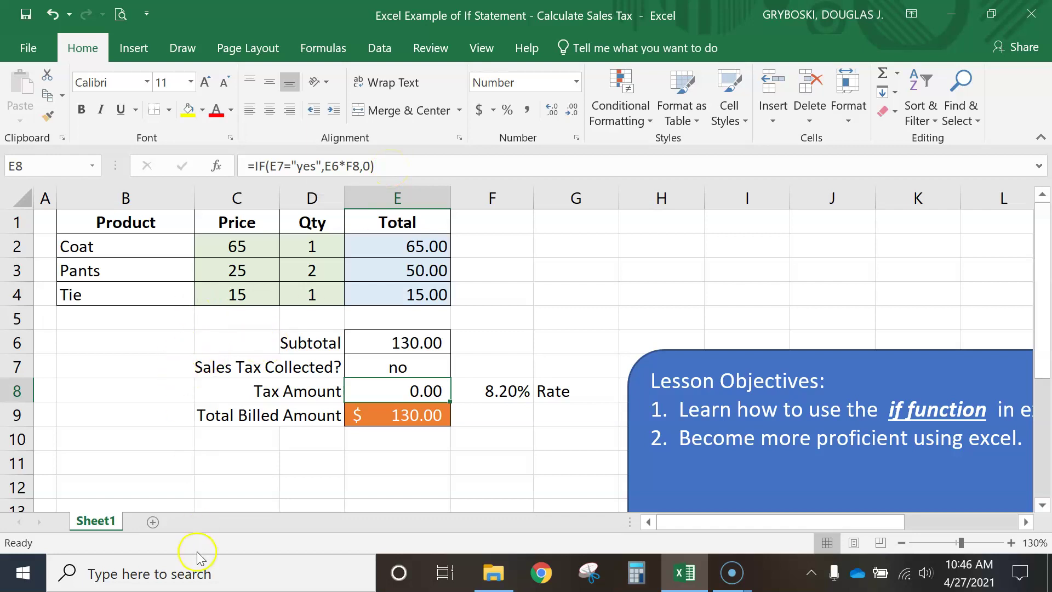
# Open a new blank Excel workbook alongside the sales tax example.
pyautogui.click(211, 574)
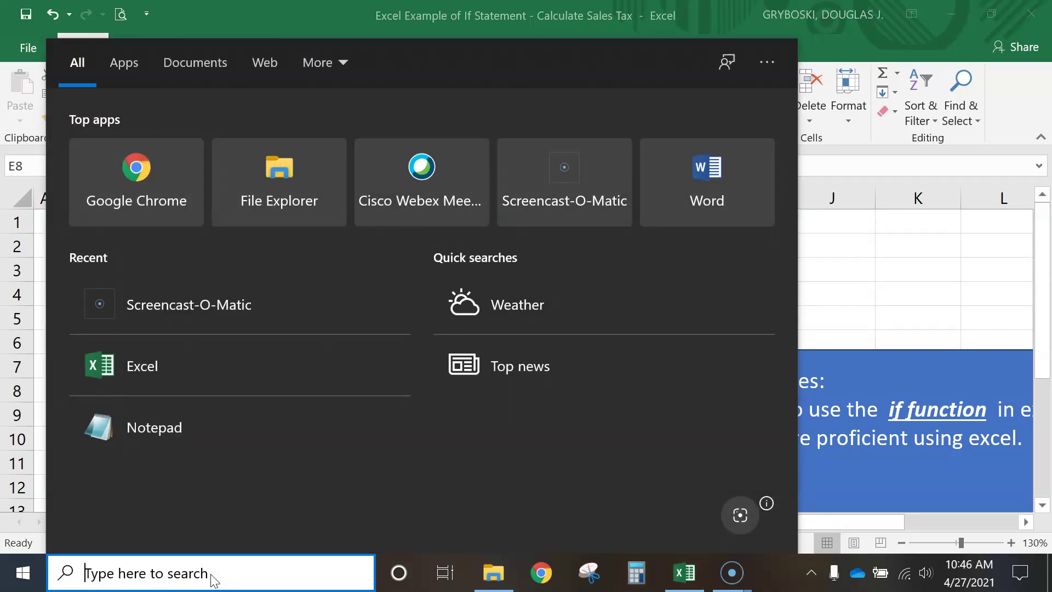
pyautogui.write('exc')
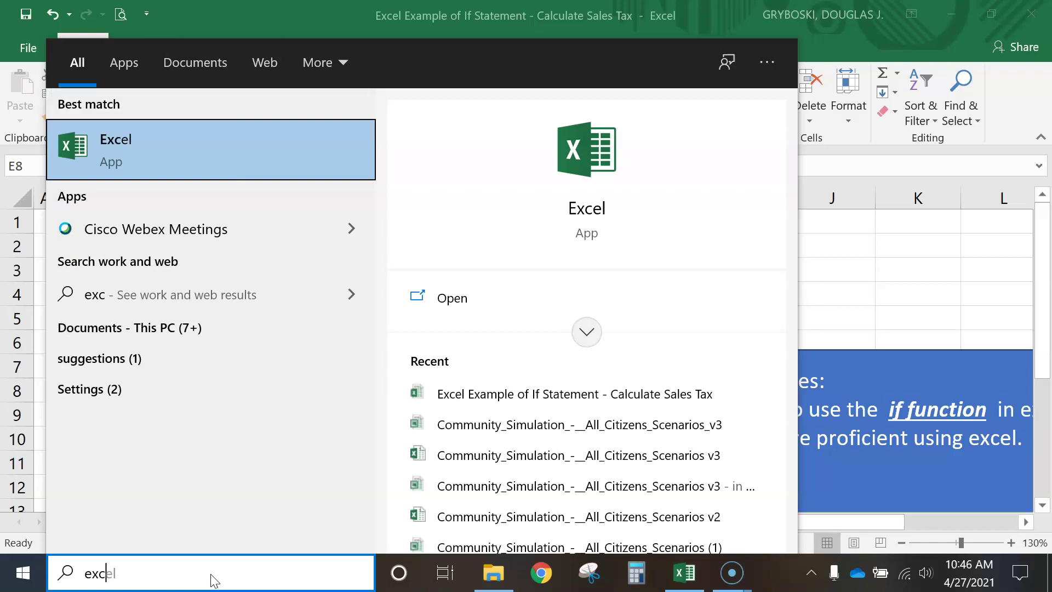
pyautogui.press('Escape')
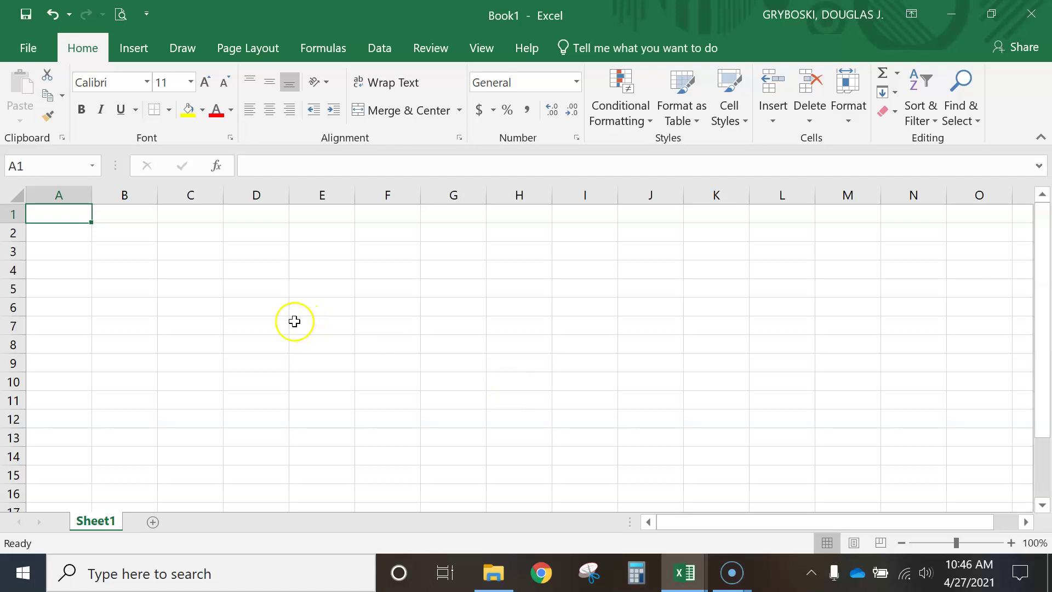
pyautogui.keyDown('ctrl'); pyautogui.scroll(5, 300, 321); pyautogui.keyUp('ctrl')
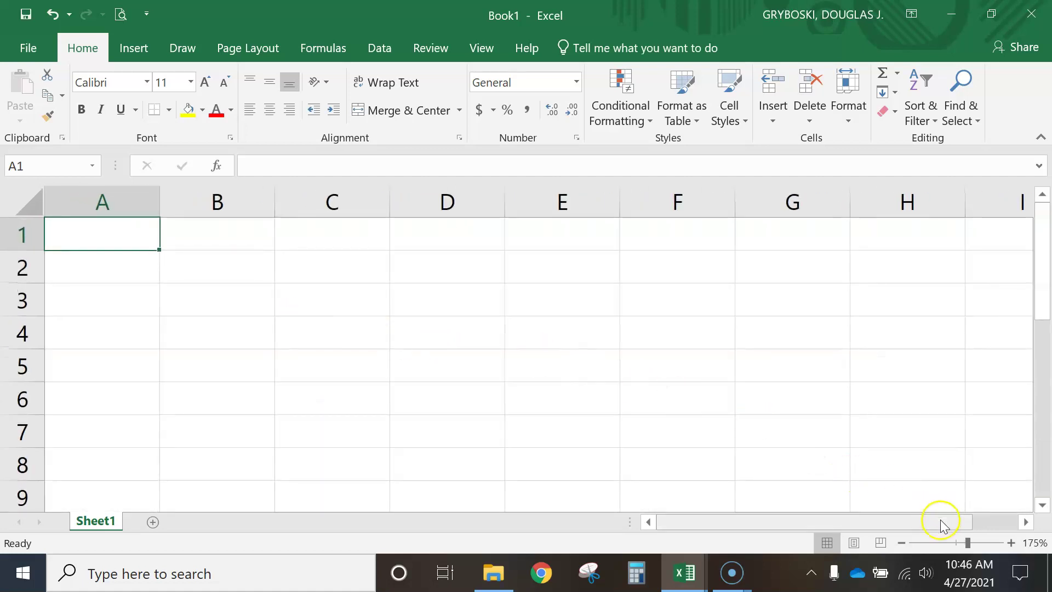
pyautogui.moveTo(970, 543)
pyautogui.mouseDown()
pyautogui.moveTo(943, 543)
pyautogui.moveTo(979, 545)
pyautogui.mouseUp()
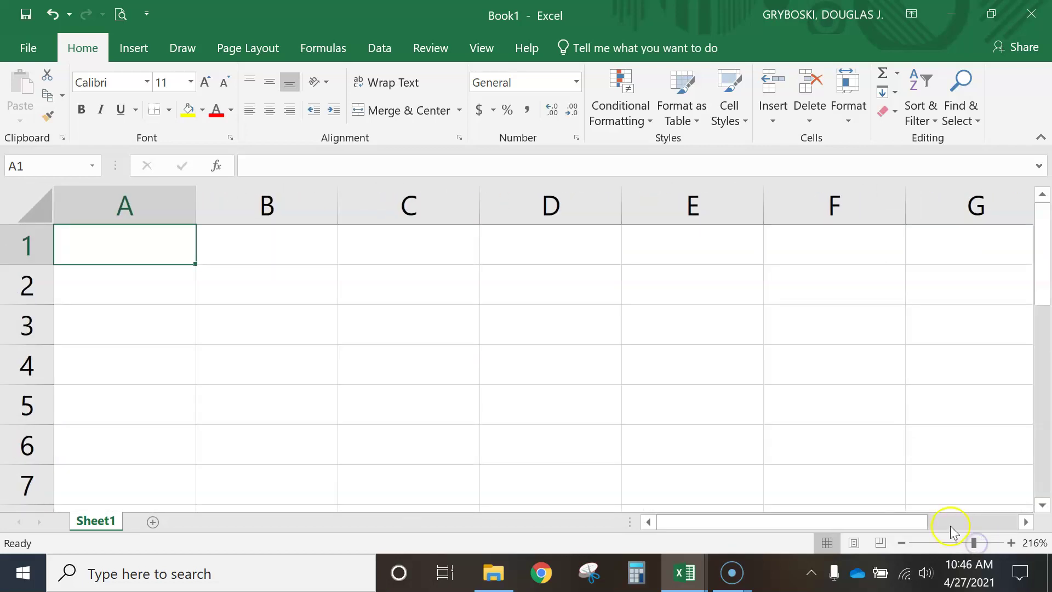
# Copy the header cells B1:E1, Product through Total, from the sales tax example workbook.
pyautogui.moveTo(681, 572)
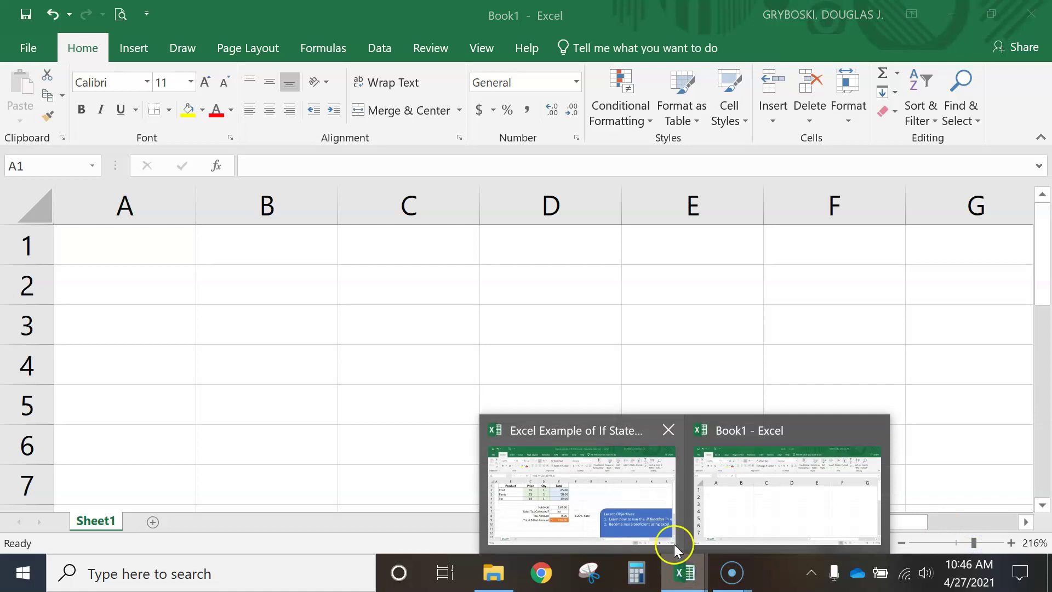
pyautogui.click(634, 509)
pyautogui.moveTo(146, 226); pyautogui.dragTo(412, 228)
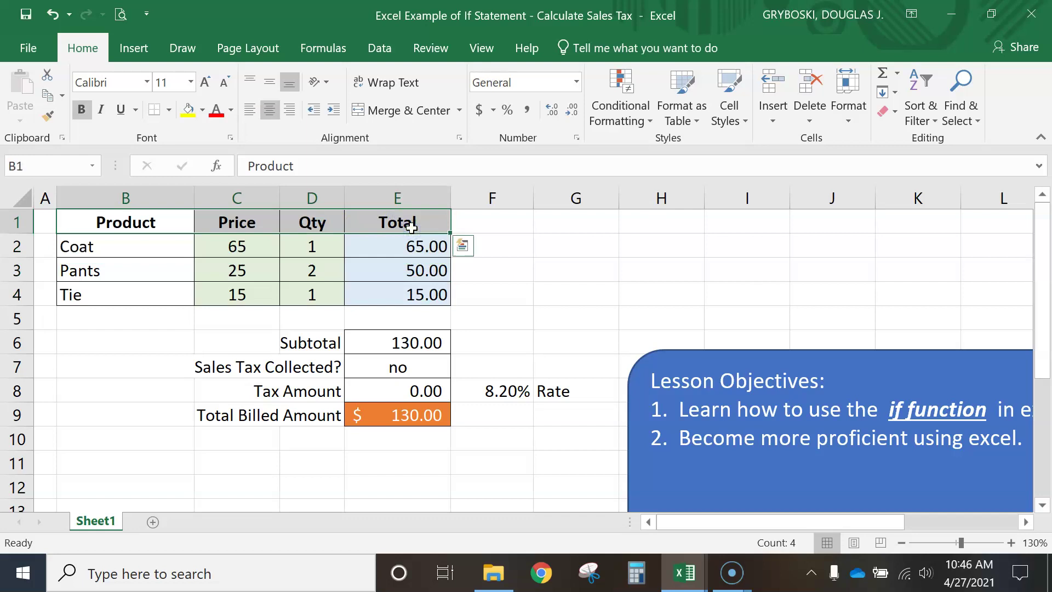
pyautogui.hotkey('ctrl', 'c')
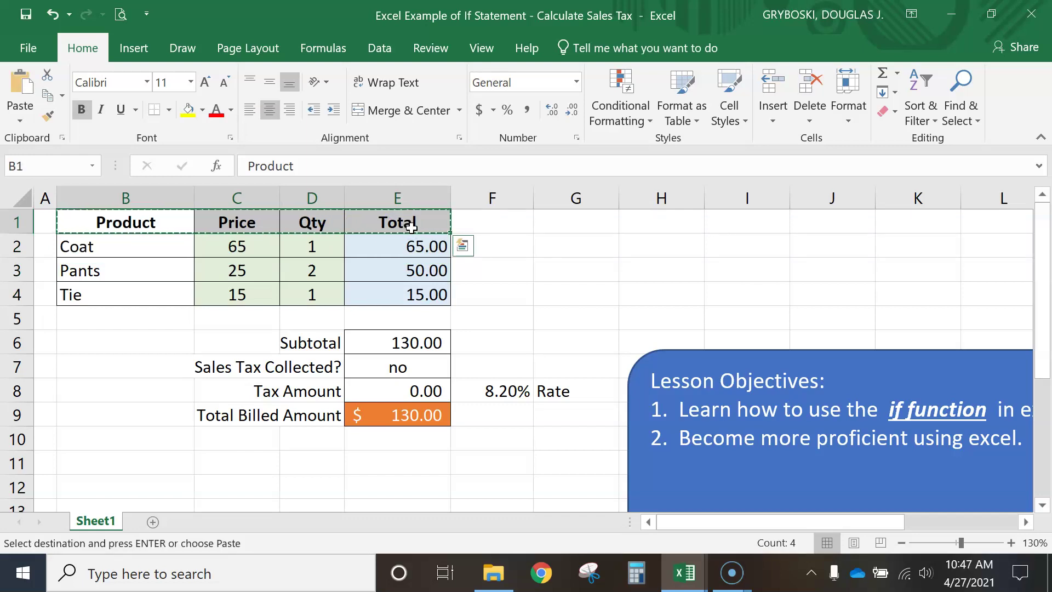
# In Book1, narrow column A and paste the copied headers starting at B1.
pyautogui.moveTo(681, 580)
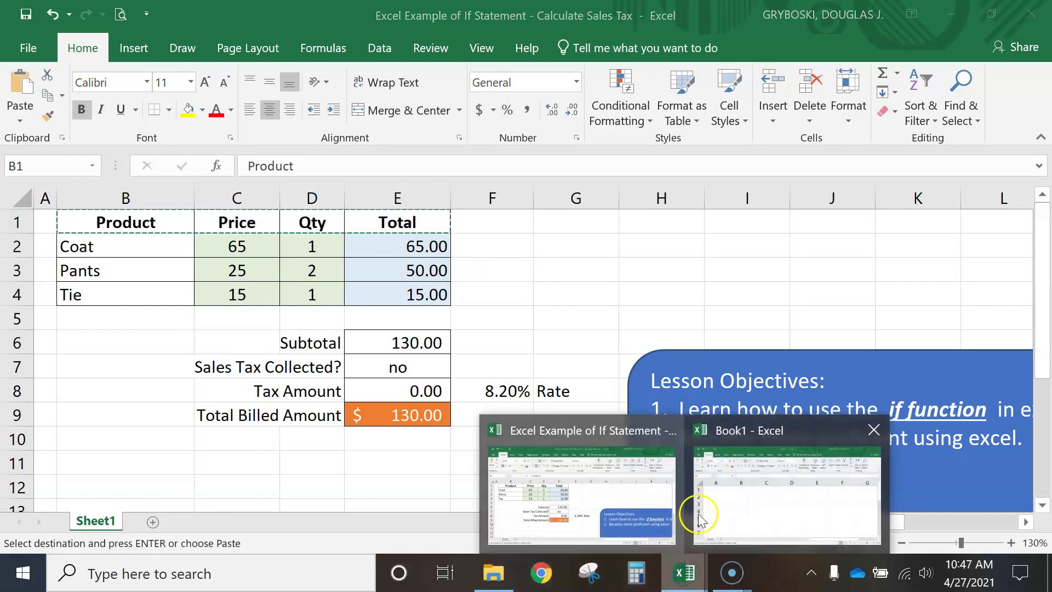
pyautogui.click(695, 507)
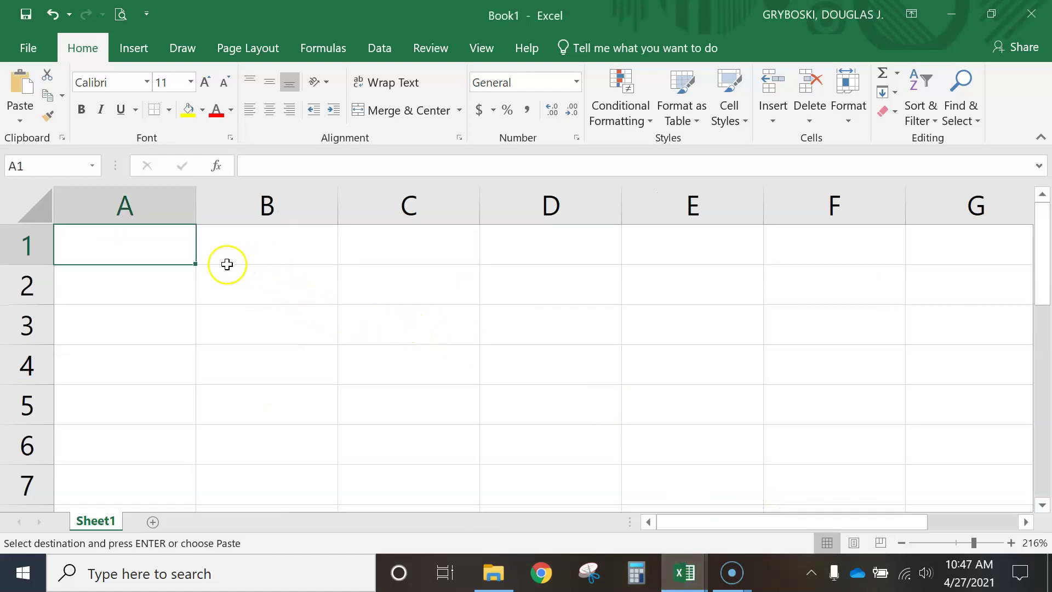
pyautogui.moveTo(198, 203); pyautogui.dragTo(91, 207)
pyautogui.click(178, 249)
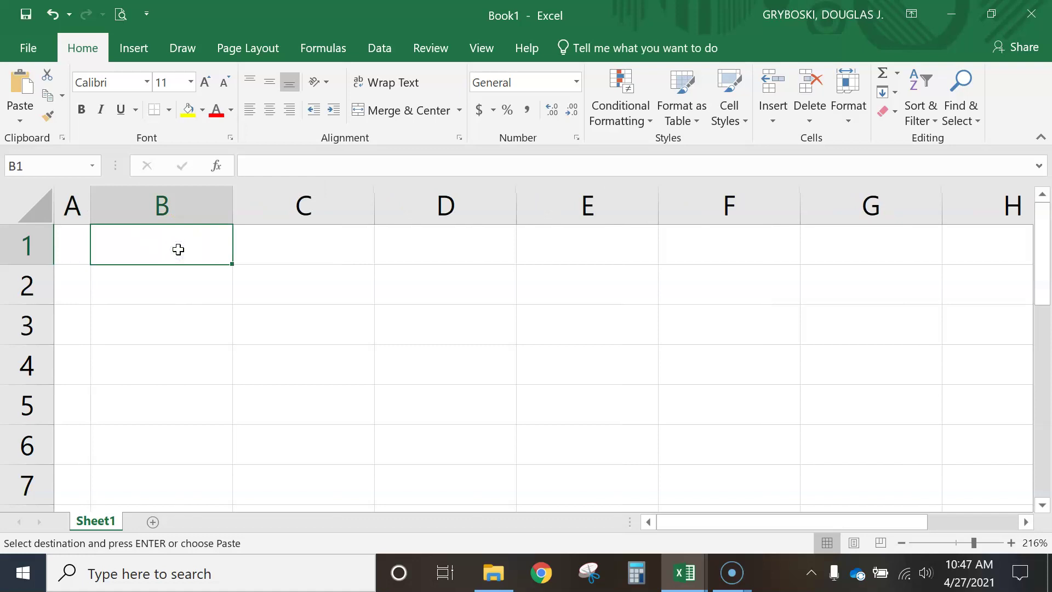
pyautogui.hotkey('ctrl', 'v')
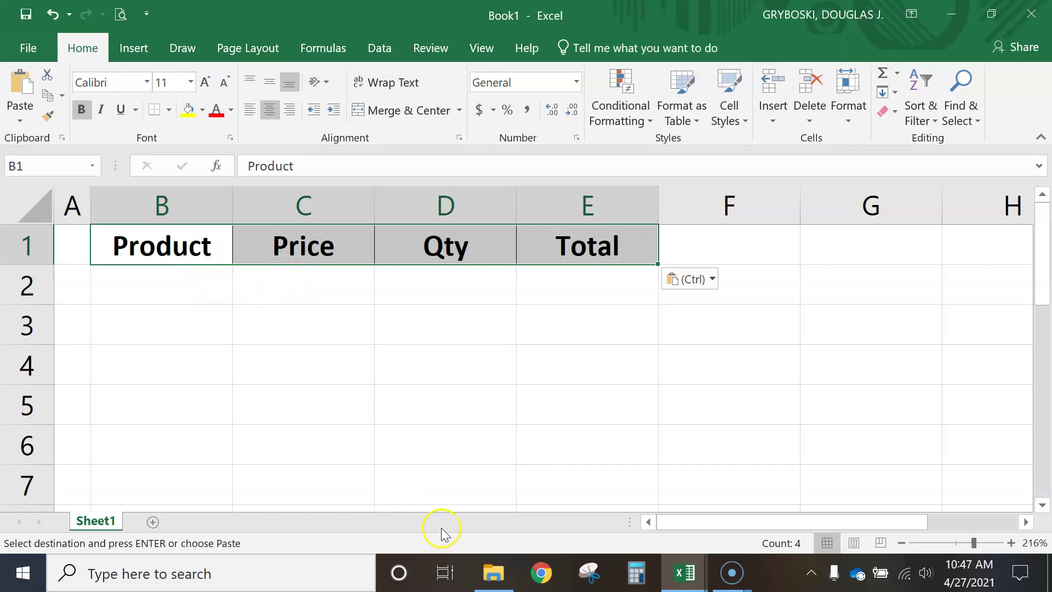
# Copy the product, price and quantity data in B2:D4 from the example workbook into Book1 starting at B2.
pyautogui.moveTo(696, 582)
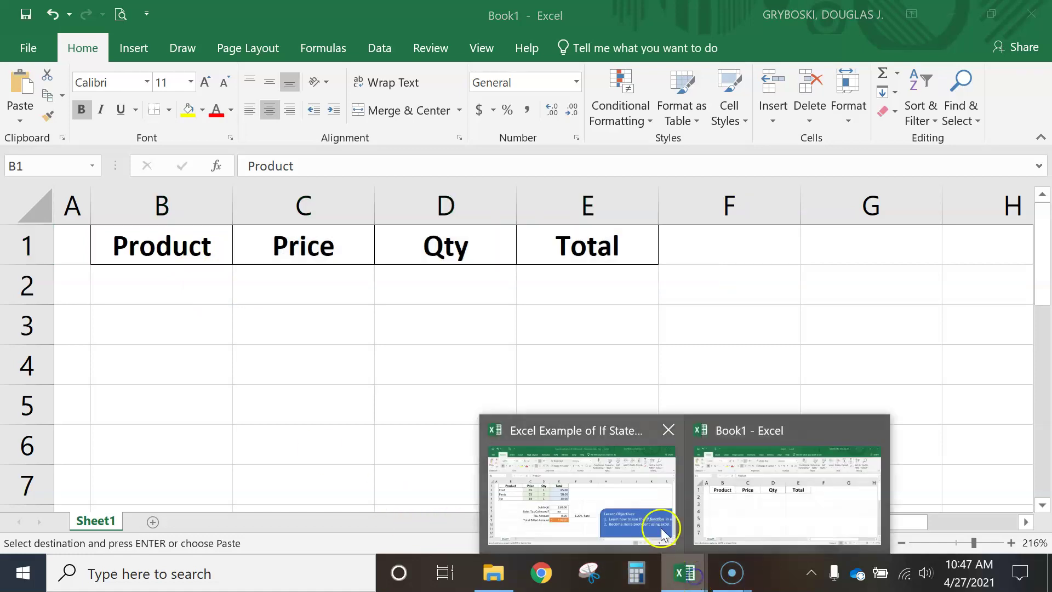
pyautogui.click(620, 490)
pyautogui.moveTo(124, 245)
pyautogui.mouseDown()
pyautogui.moveTo(183, 278)
pyautogui.moveTo(300, 298)
pyautogui.mouseUp()
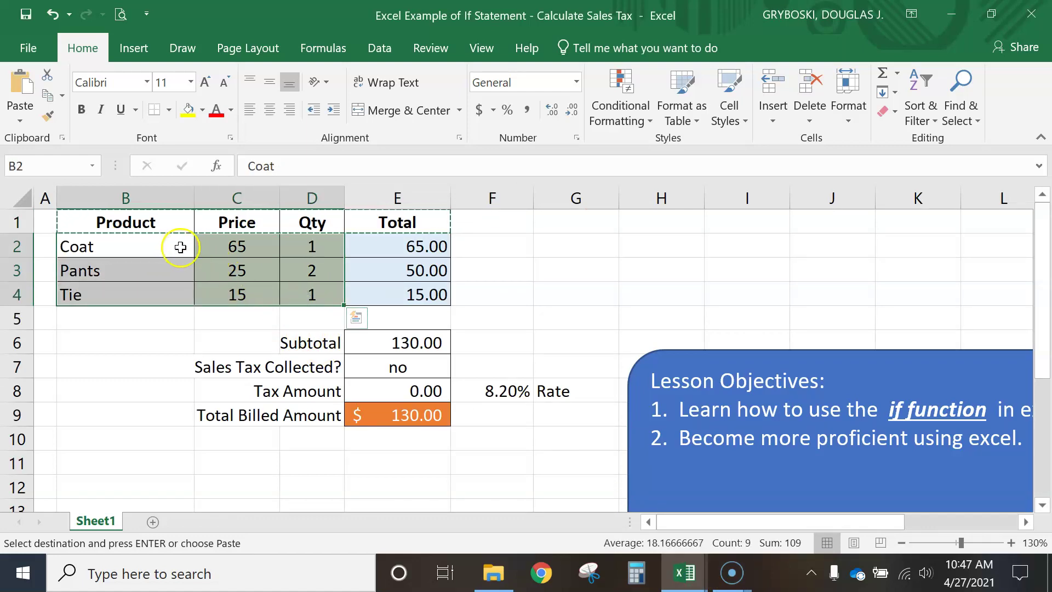
pyautogui.hotkey('ctrl', 'c')
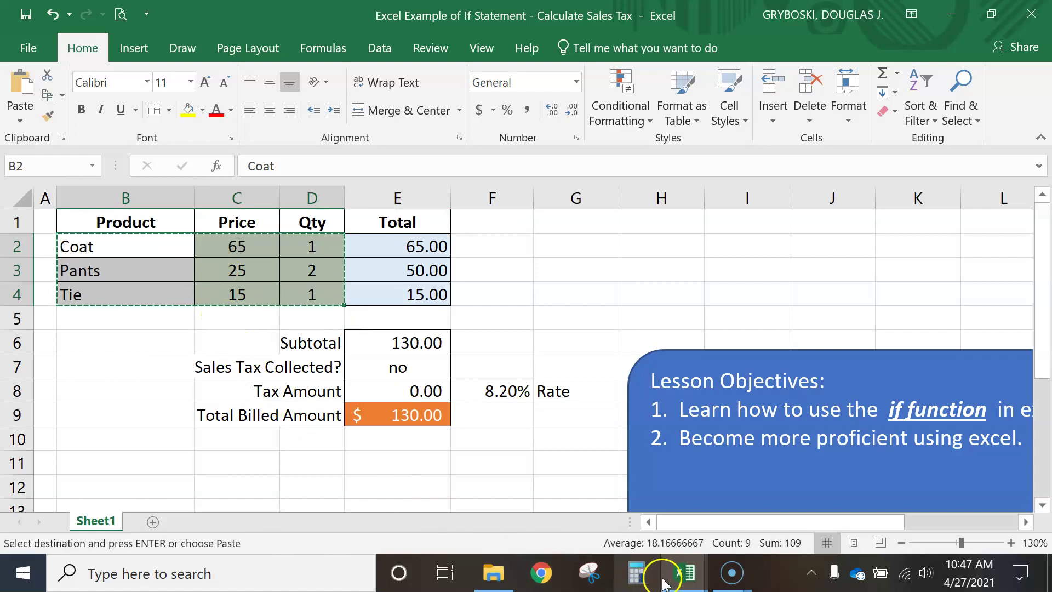
pyautogui.click(684, 573)
pyautogui.click(692, 482)
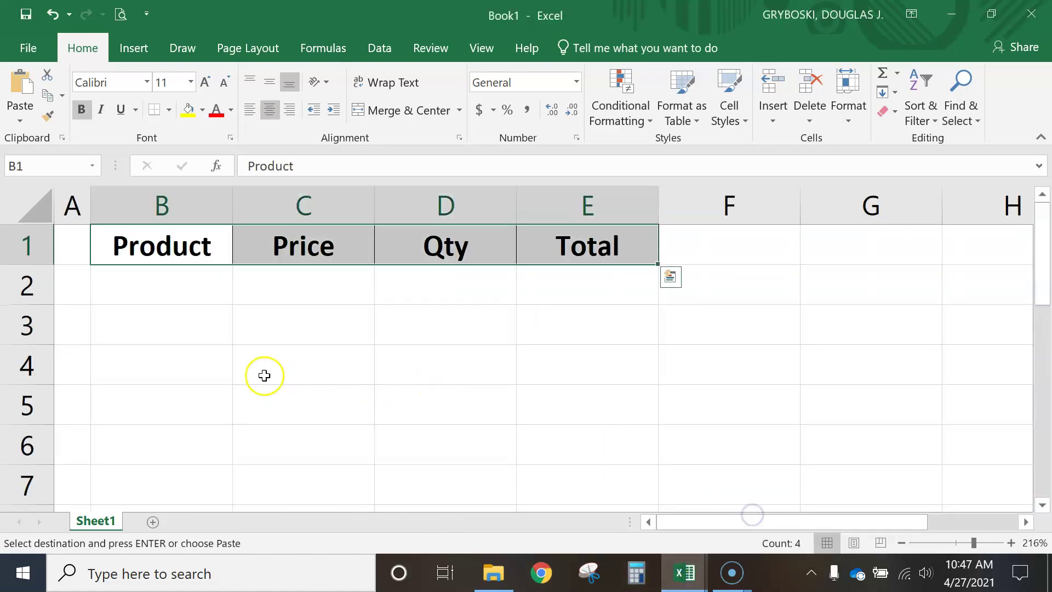
pyautogui.click(212, 289)
pyautogui.hotkey('ctrl', 'v')
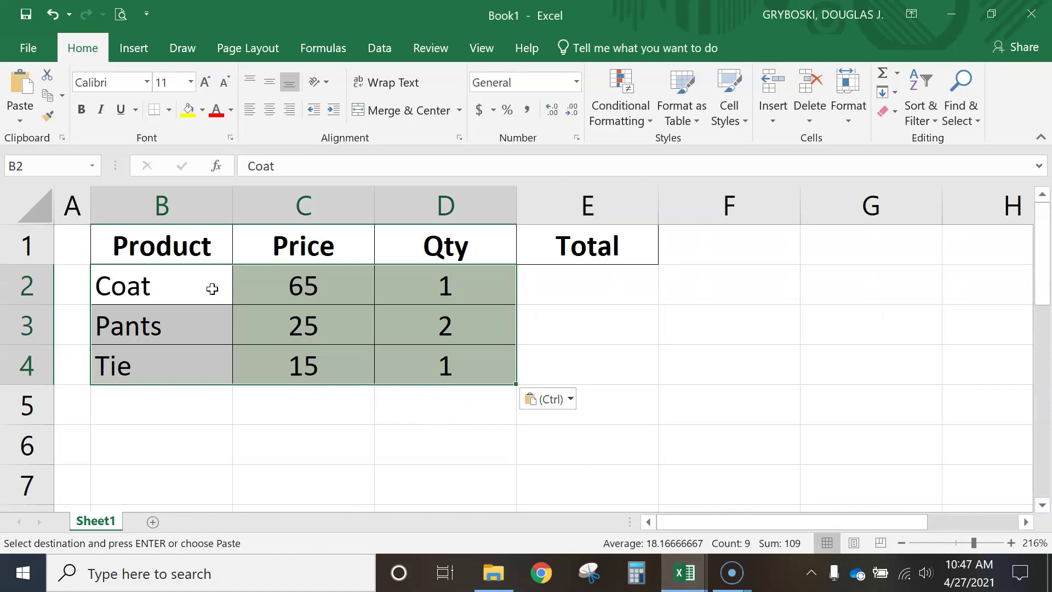
# Enter the formula =C2*D2 in E2 to calculate the Coat total from its price and quantity.
pyautogui.click(562, 282)
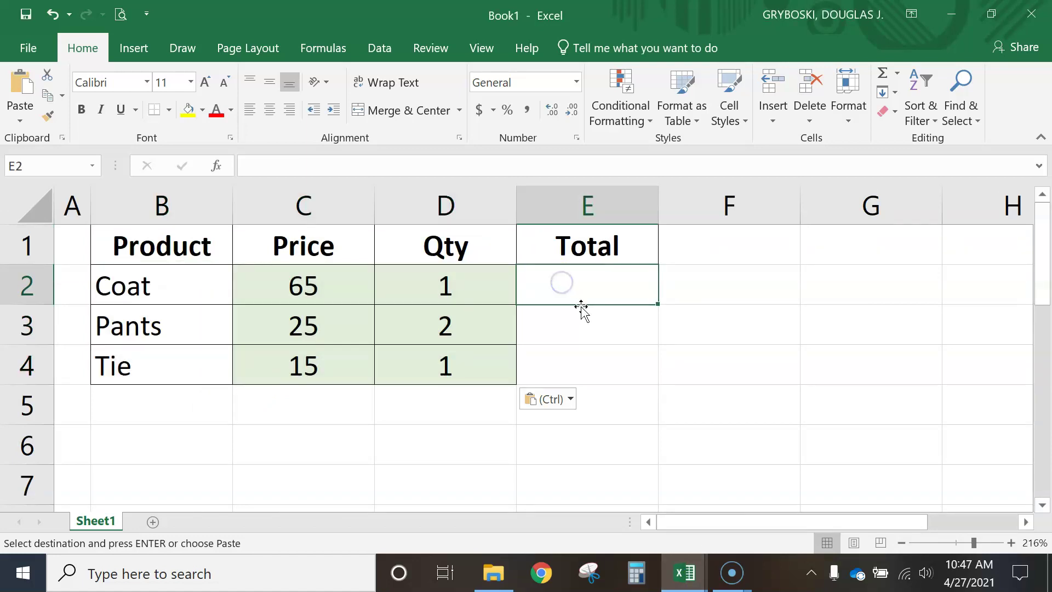
pyautogui.moveTo(329, 281); pyautogui.dragTo(438, 378)
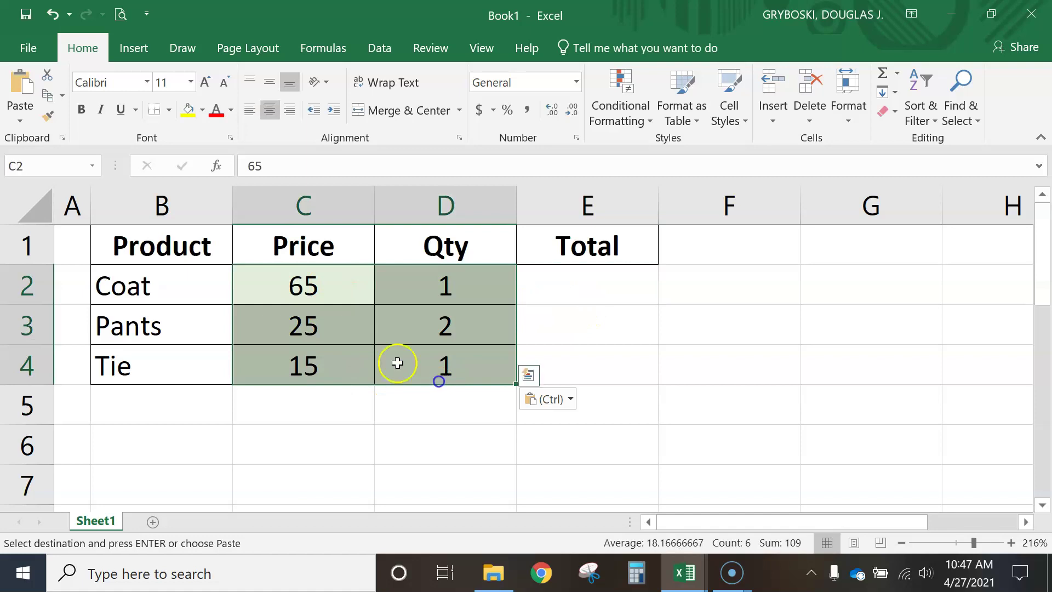
pyautogui.click(597, 292)
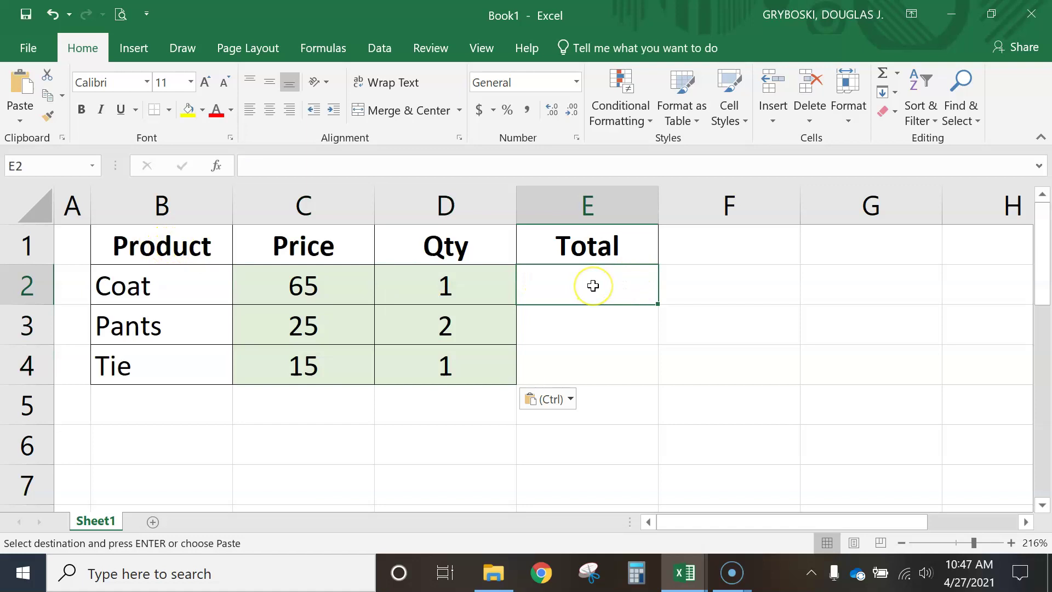
pyautogui.write('=')
pyautogui.click(314, 286)
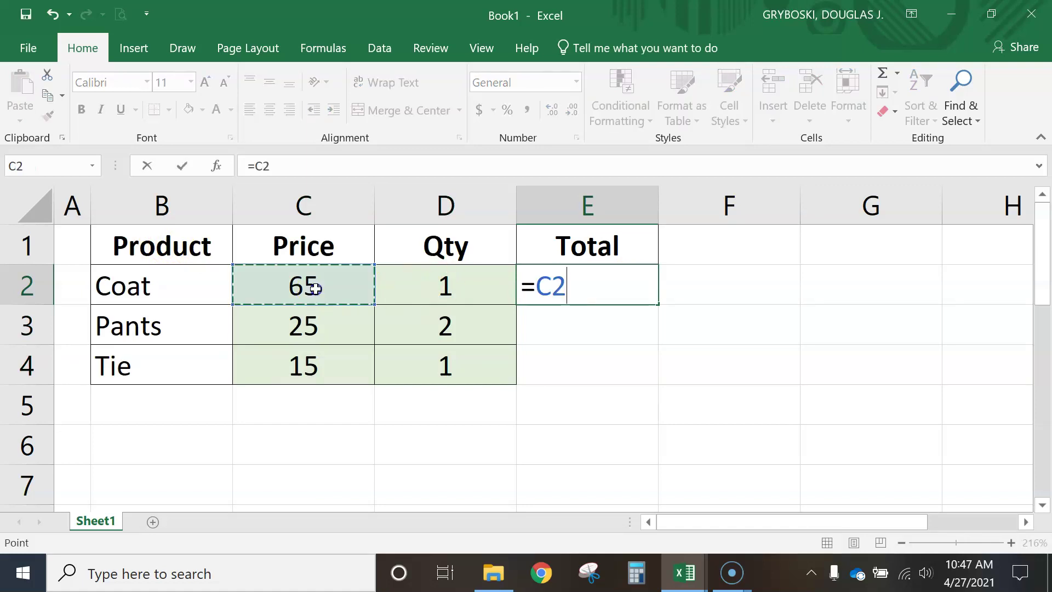
pyautogui.write('*')
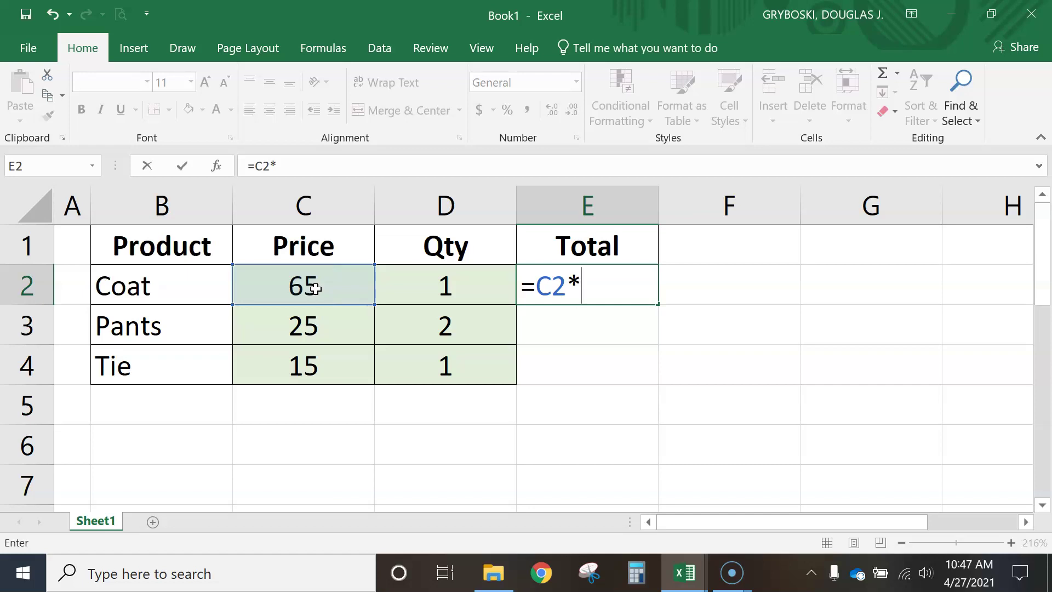
pyautogui.click(445, 285)
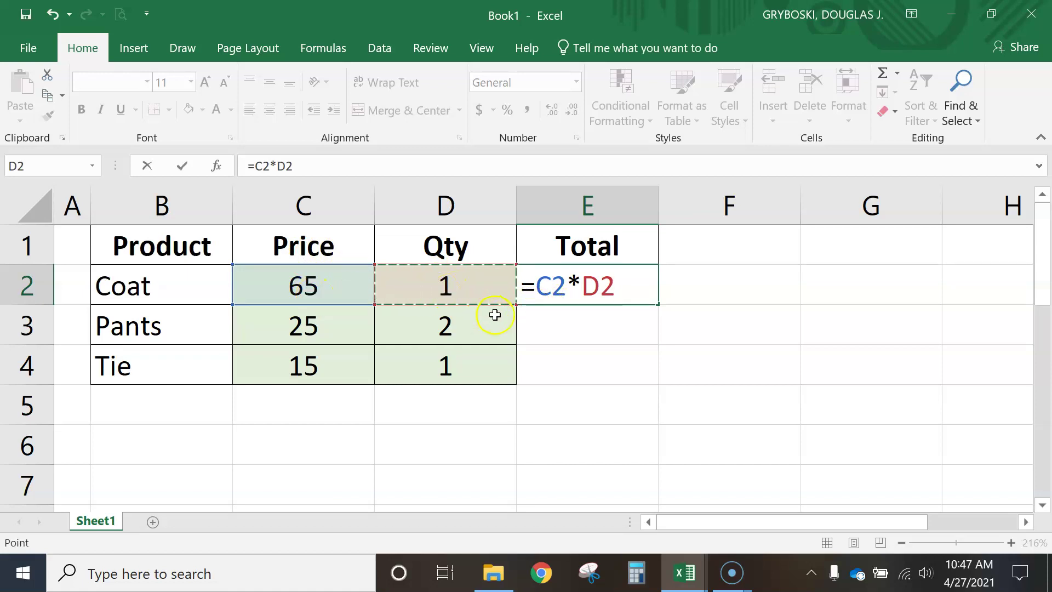
pyautogui.press('Return')
# Fill the Total formula from E2 down through E4 and check the copied formula in E3.
pyautogui.click(620, 286)
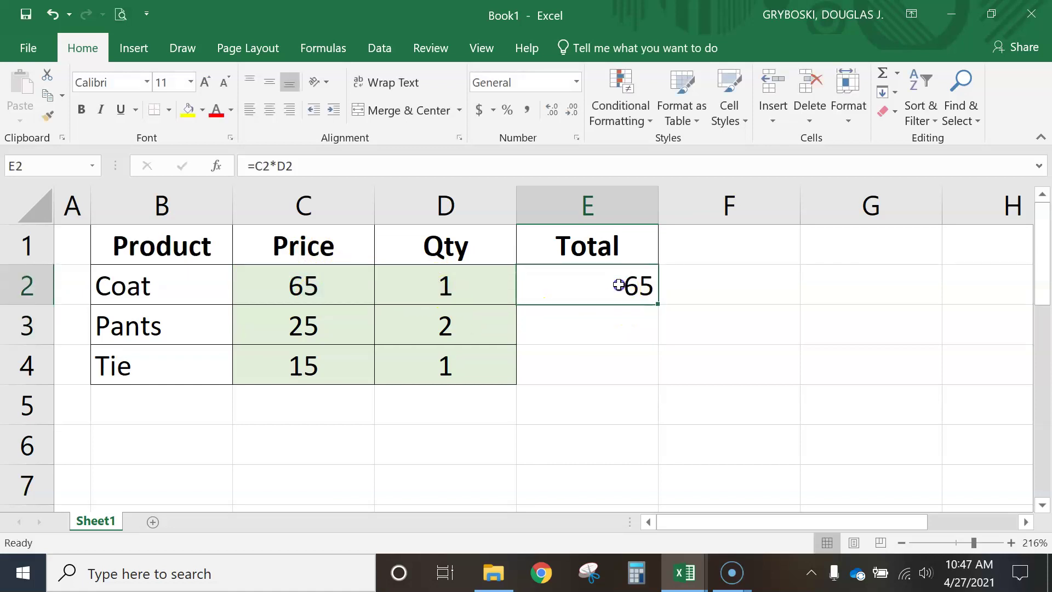
pyautogui.moveTo(660, 306); pyautogui.dragTo(656, 378)
pyautogui.click(612, 335)
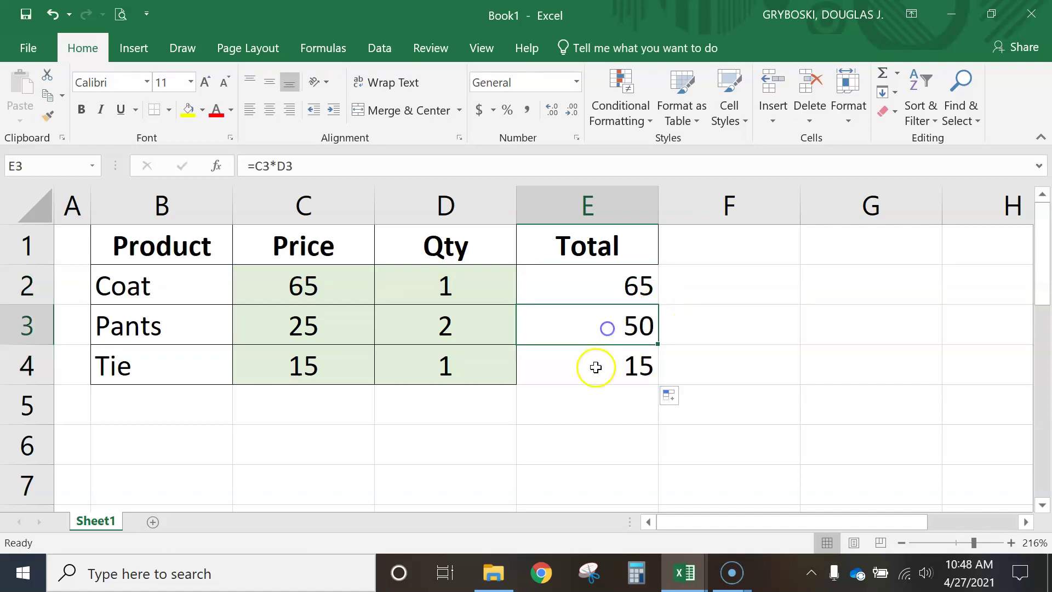
# Check the Total formulas in E2 through E4 against the Price and Qty cells they reference.
pyautogui.click(590, 362)
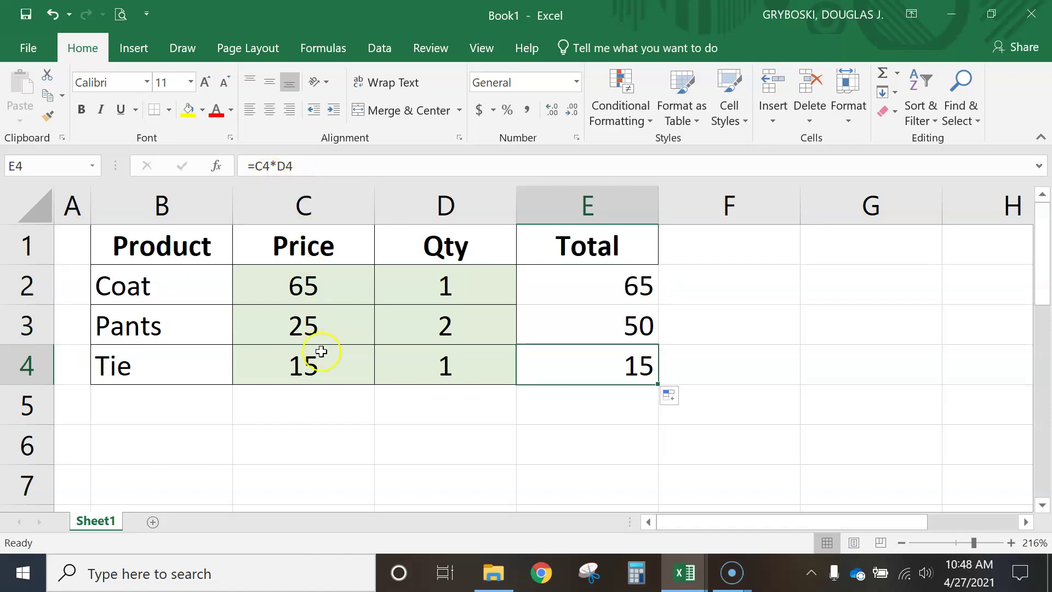
pyautogui.click(329, 371)
pyautogui.click(418, 371)
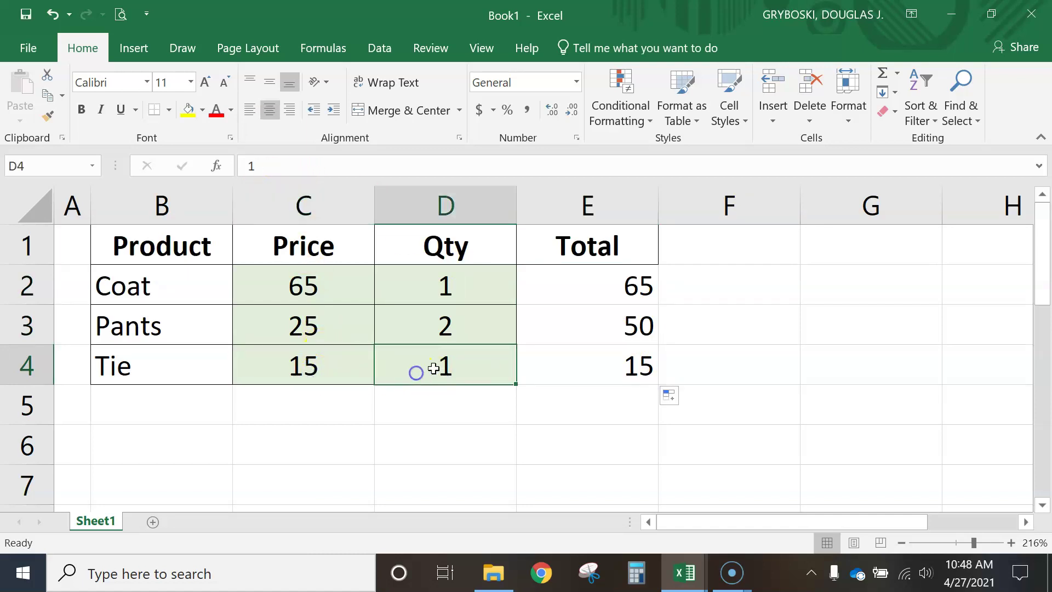
pyautogui.doubleClick(634, 322)
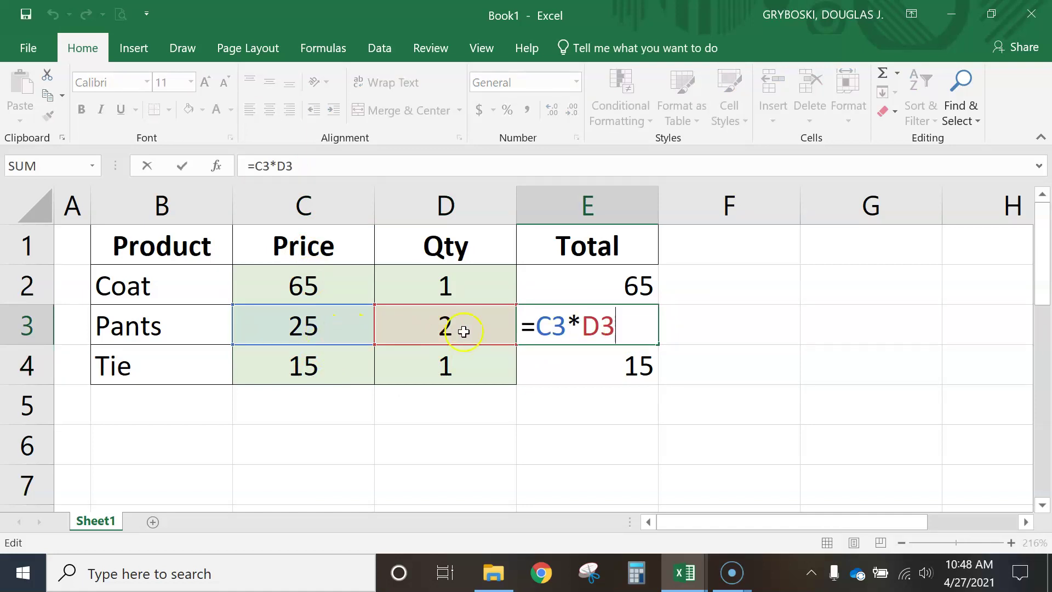
pyautogui.press('Escape')
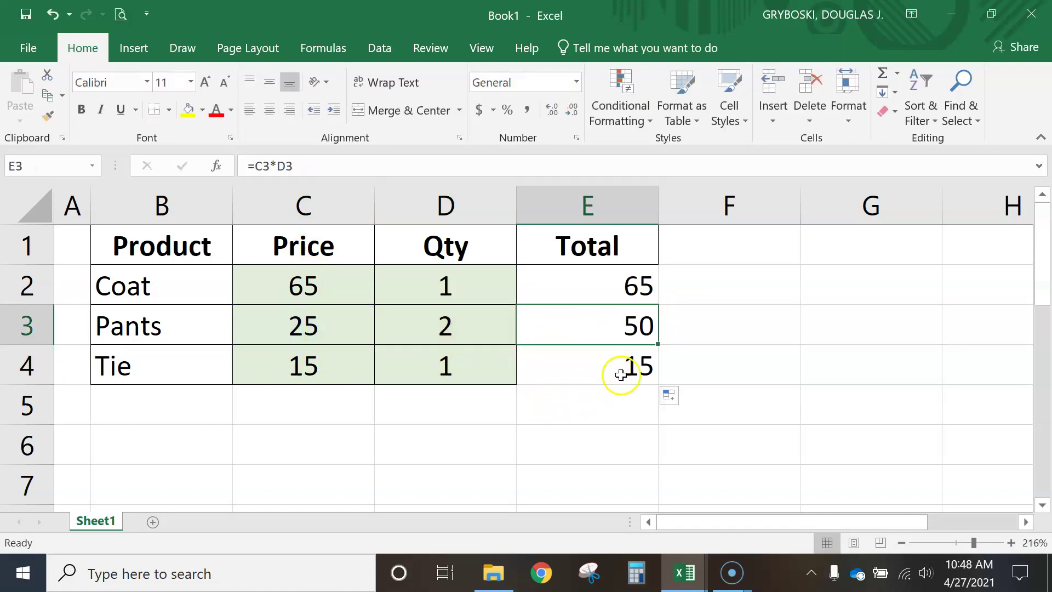
pyautogui.click(635, 286)
pyautogui.doubleClick(636, 287)
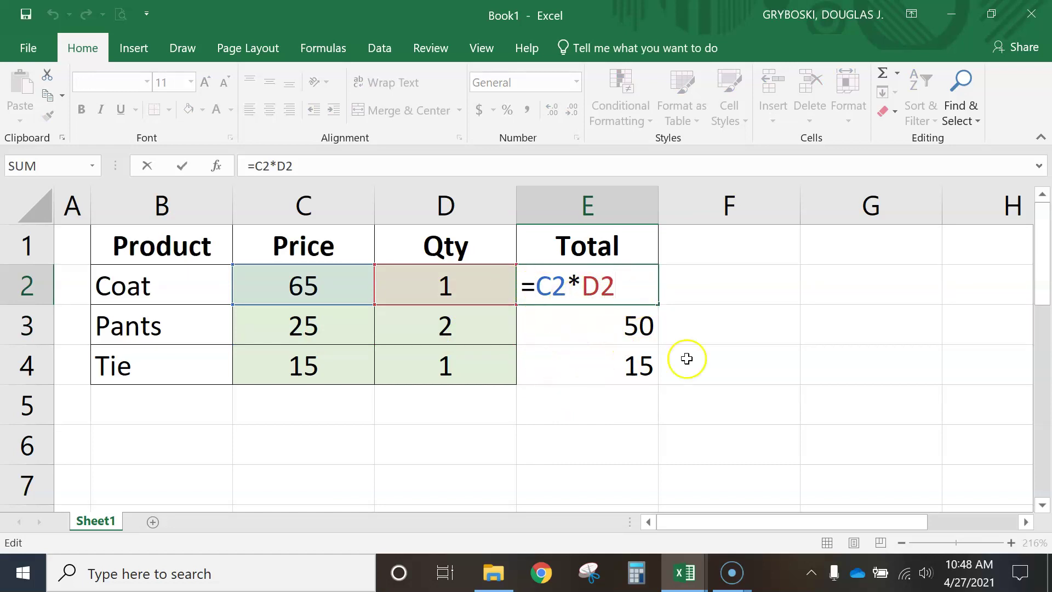
pyautogui.click(754, 330)
pyautogui.click(624, 289)
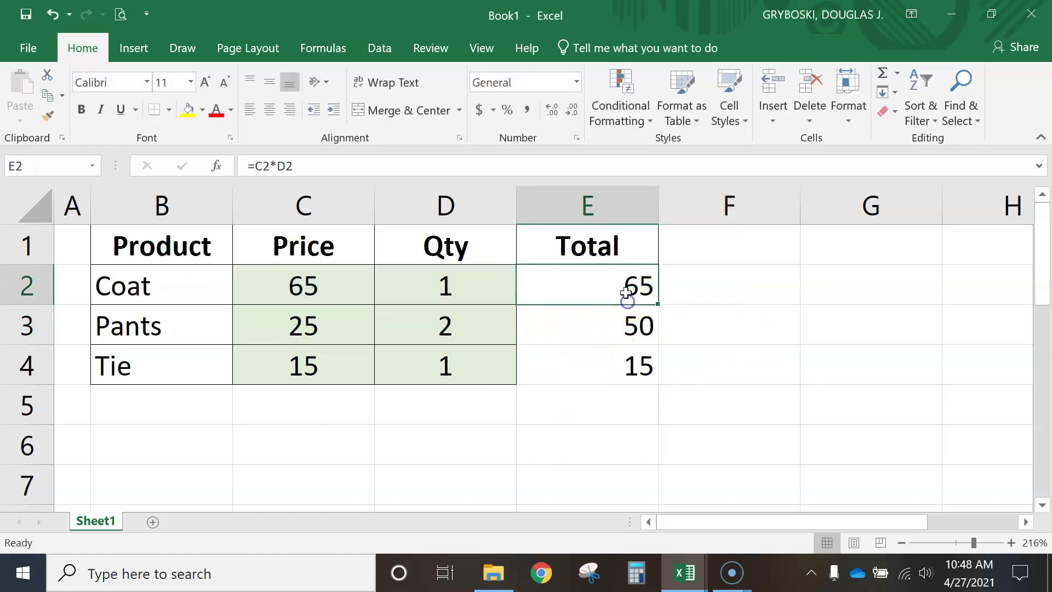
pyautogui.doubleClick(624, 290)
pyautogui.click(574, 282)
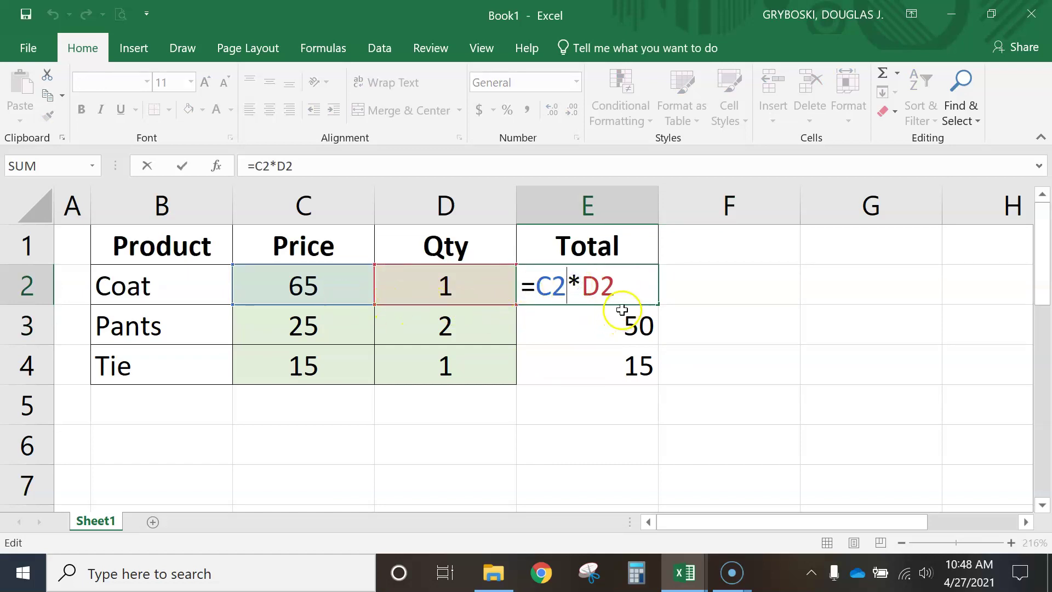
pyautogui.press('Escape')
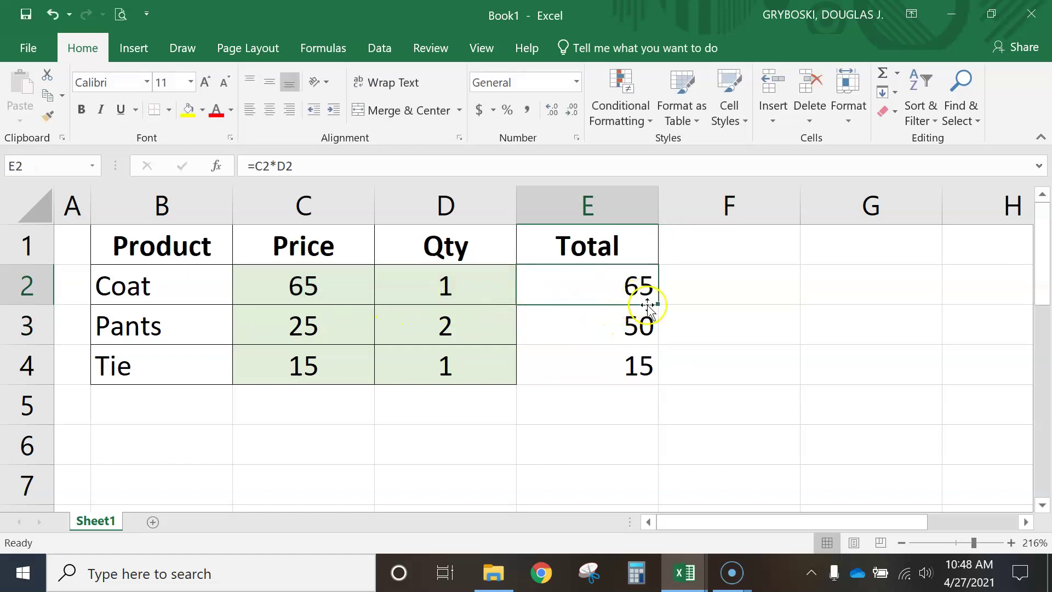
pyautogui.click(606, 327)
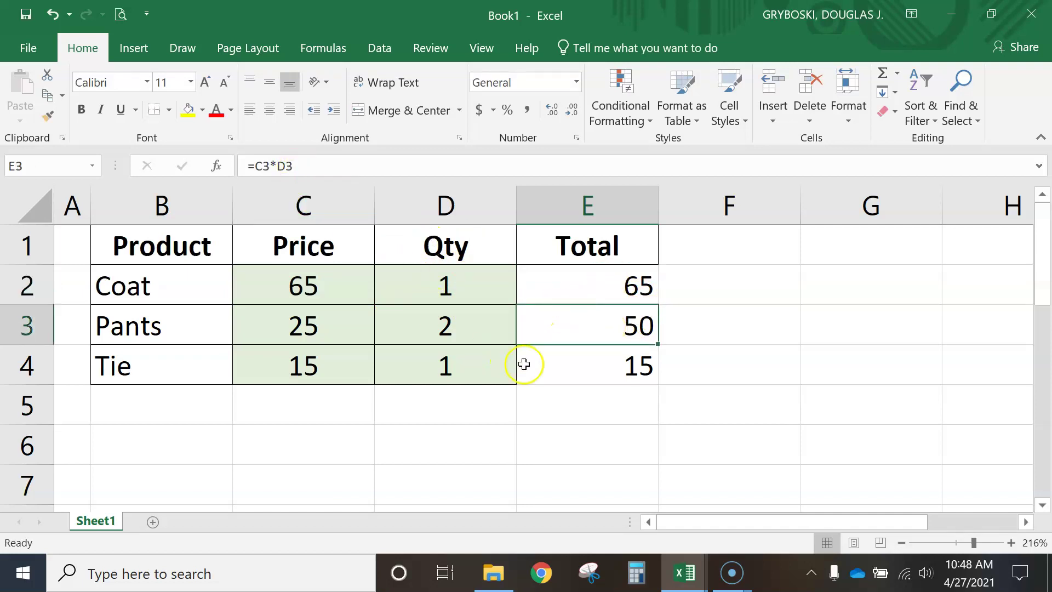
# Widen column B slightly and review the alignment of the headers, product names, prices and quantities.
pyautogui.moveTo(207, 237)
pyautogui.mouseDown()
pyautogui.moveTo(220, 249)
pyautogui.moveTo(594, 250)
pyautogui.mouseUp()
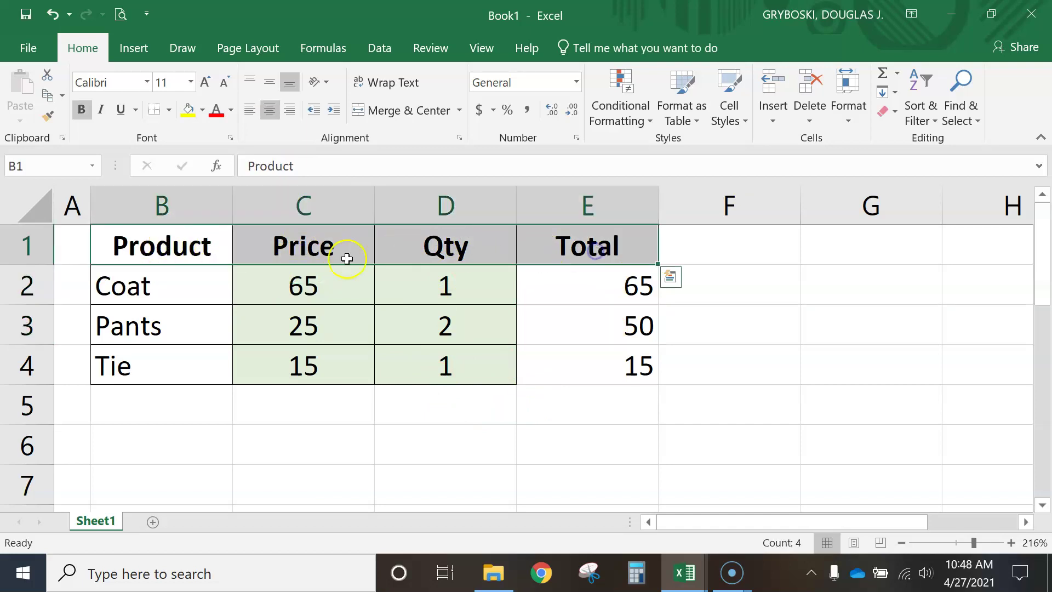
pyautogui.moveTo(233, 198)
pyautogui.mouseDown()
pyautogui.moveTo(255, 206)
pyautogui.moveTo(241, 204)
pyautogui.mouseUp()
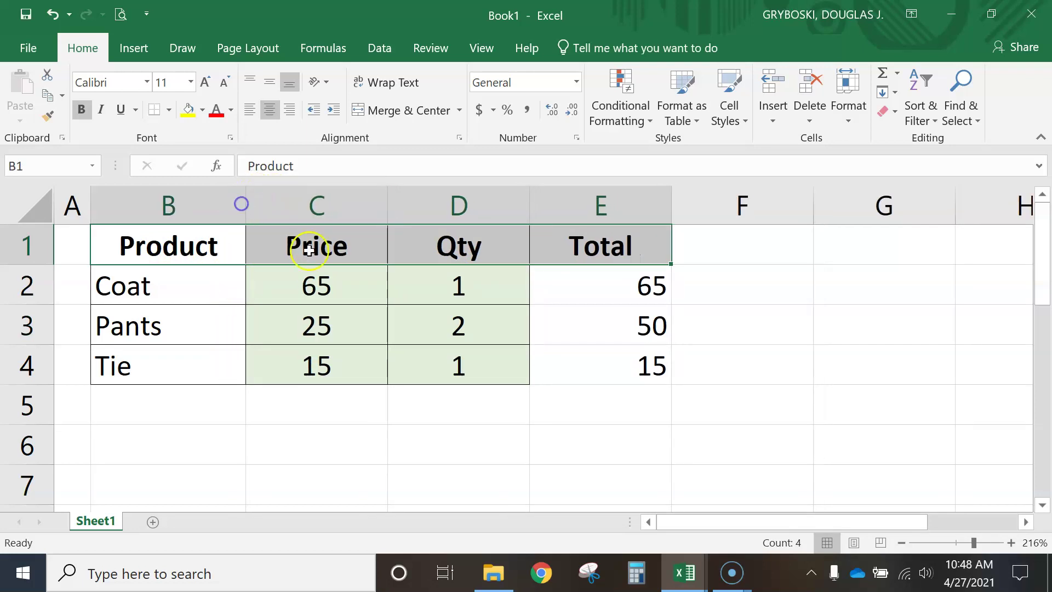
pyautogui.moveTo(243, 248); pyautogui.dragTo(569, 245)
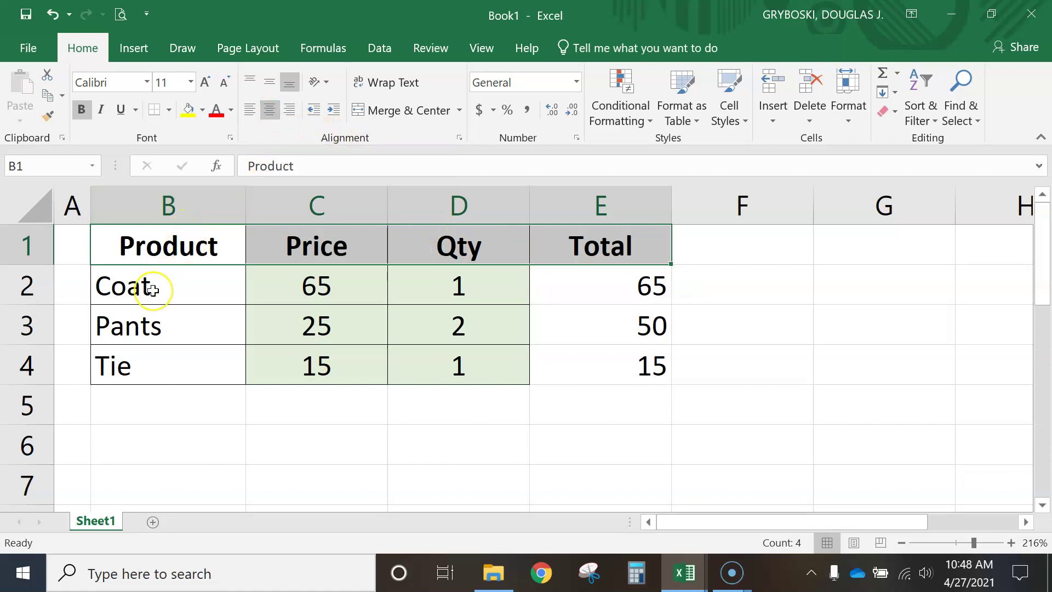
pyautogui.moveTo(321, 292); pyautogui.dragTo(438, 347)
pyautogui.moveTo(173, 293); pyautogui.dragTo(168, 376)
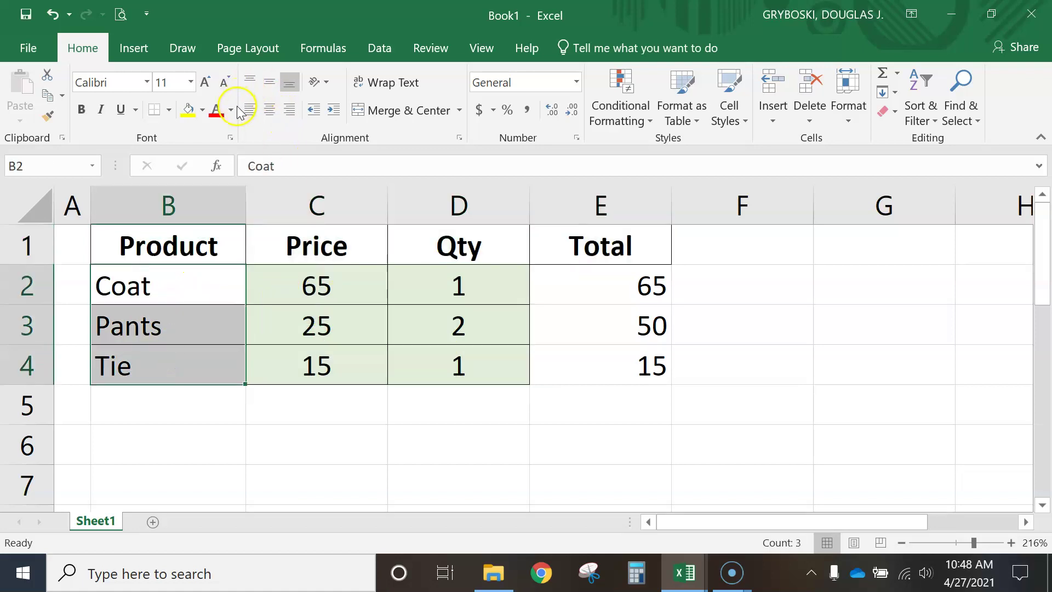
pyautogui.moveTo(301, 287); pyautogui.dragTo(465, 370)
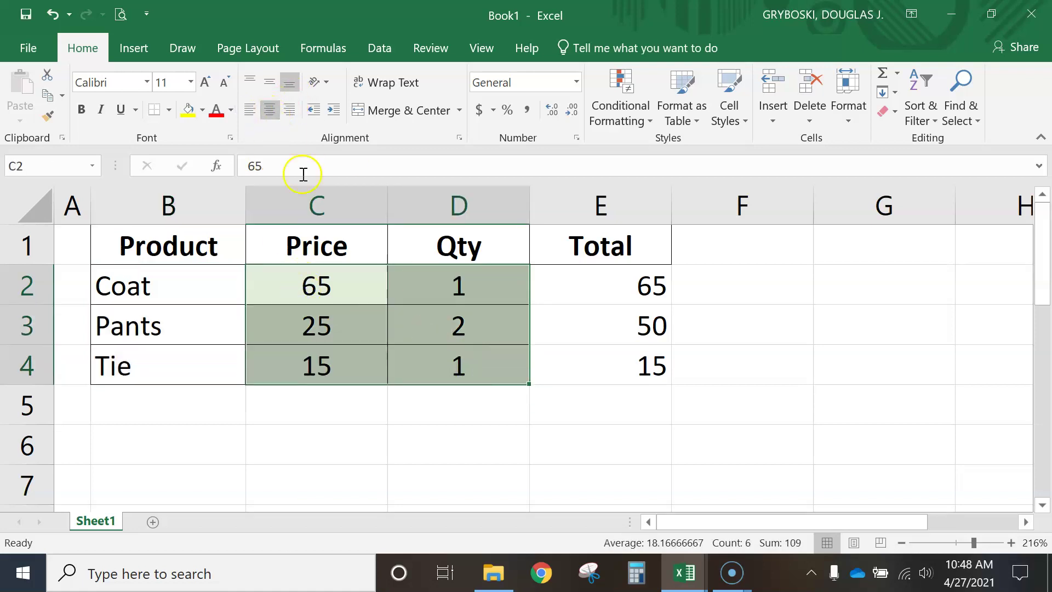
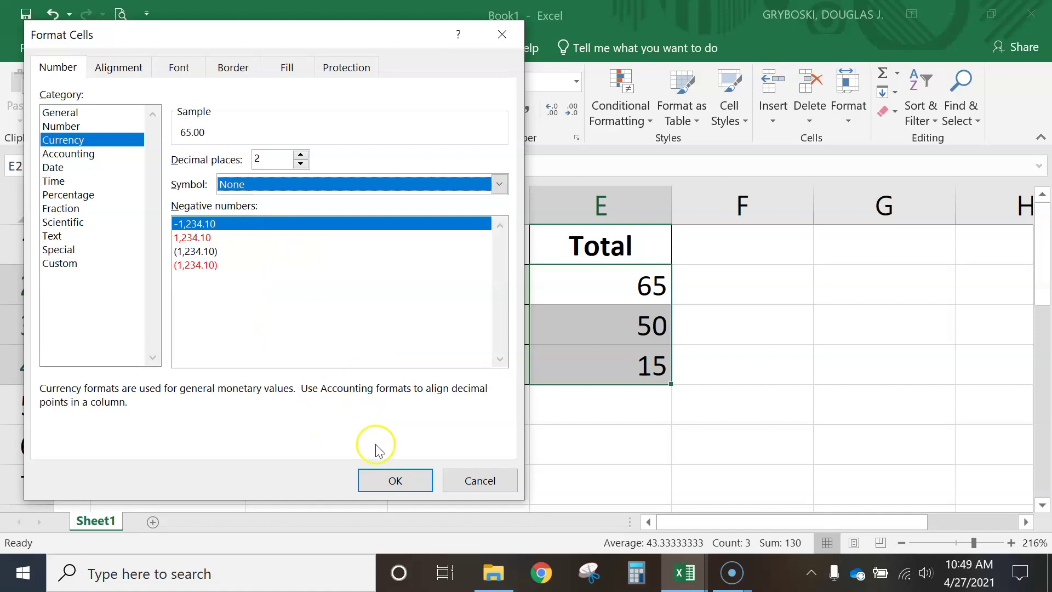
# Format the Total values in E2:E4 as Currency with 2 decimal places and no symbol.
pyautogui.click(395, 480)
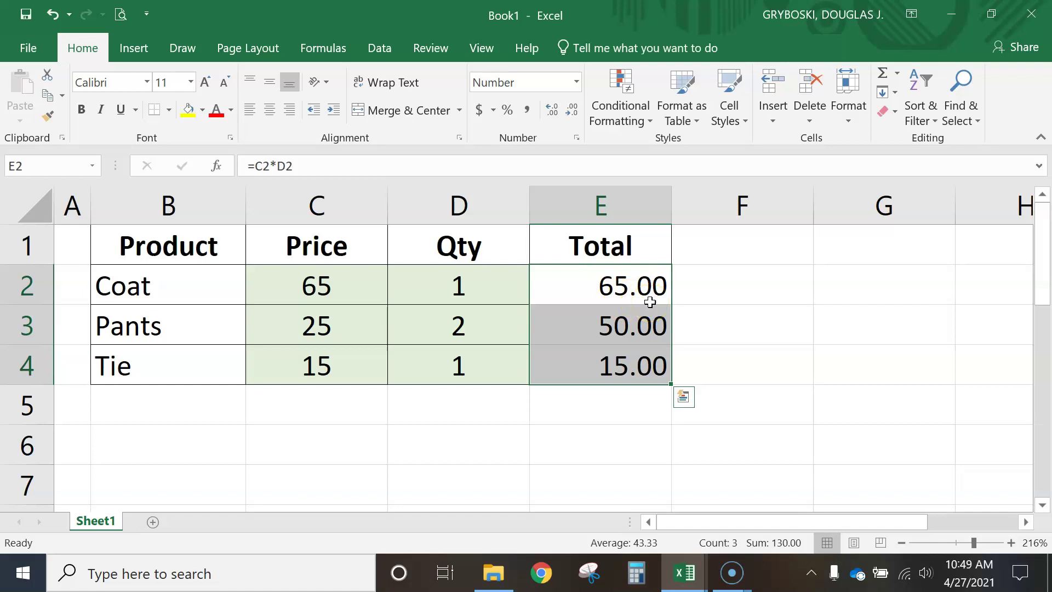
pyautogui.click(622, 417)
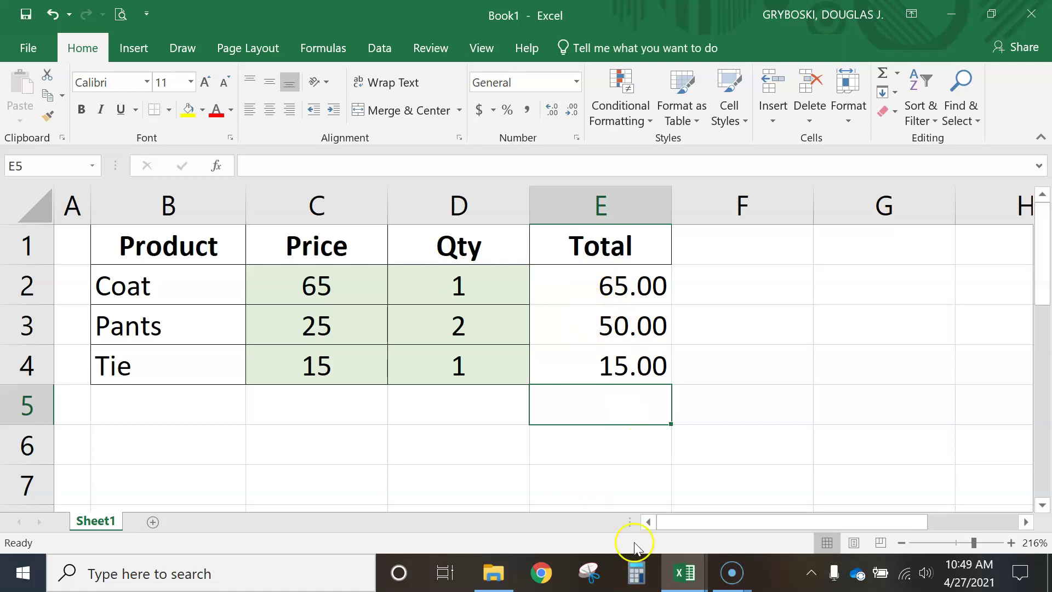
# Switch to the sales tax example workbook and examine the shading of its price, quantity and total cells.
pyautogui.moveTo(684, 573)
pyautogui.click(636, 500)
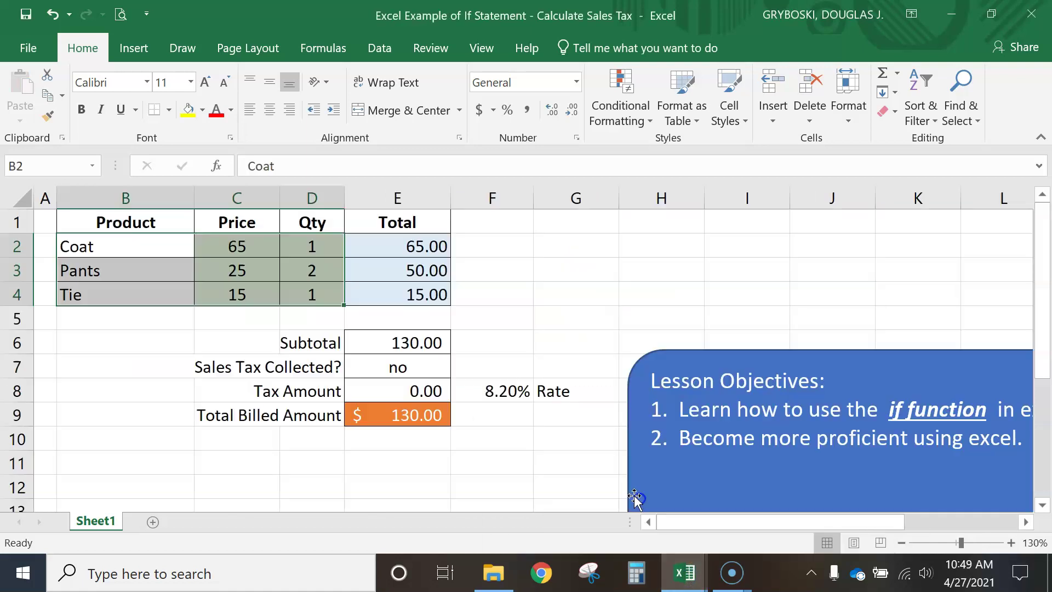
pyautogui.moveTo(237, 248); pyautogui.dragTo(298, 278)
pyautogui.moveTo(360, 242); pyautogui.dragTo(391, 288)
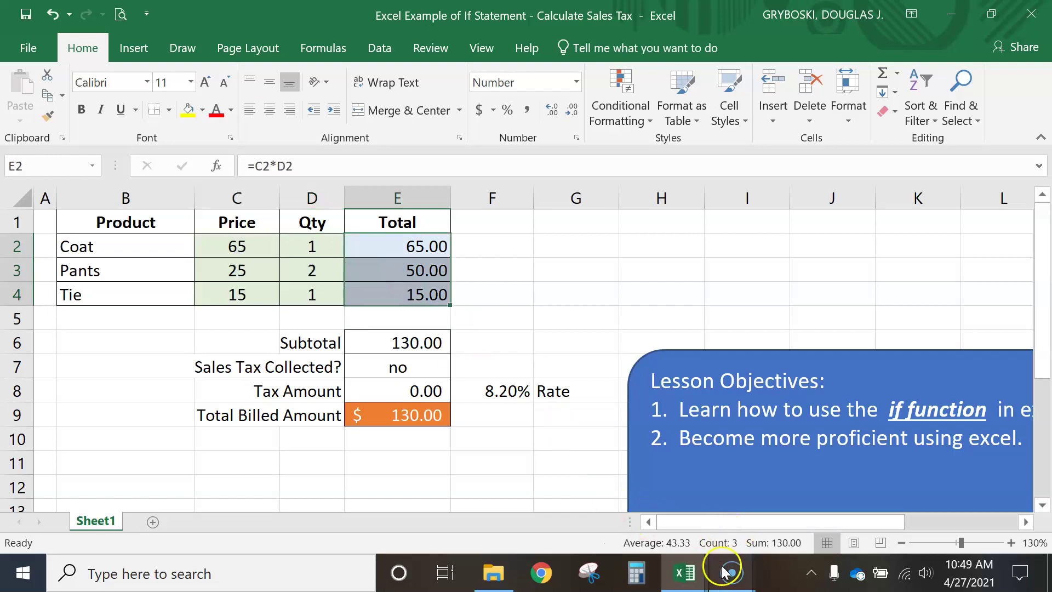
# Return to Book1 and apply the 20% - Accent1 cell style to the Total values in E2:E4.
pyautogui.click(684, 581)
pyautogui.click(734, 503)
pyautogui.moveTo(630, 289); pyautogui.dragTo(628, 358)
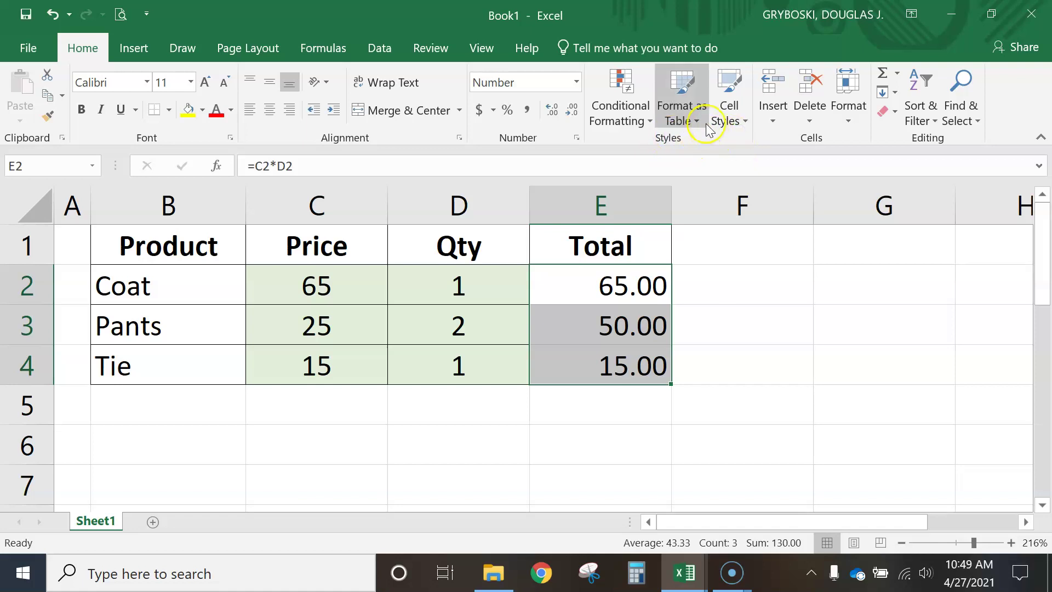
pyautogui.click(746, 119)
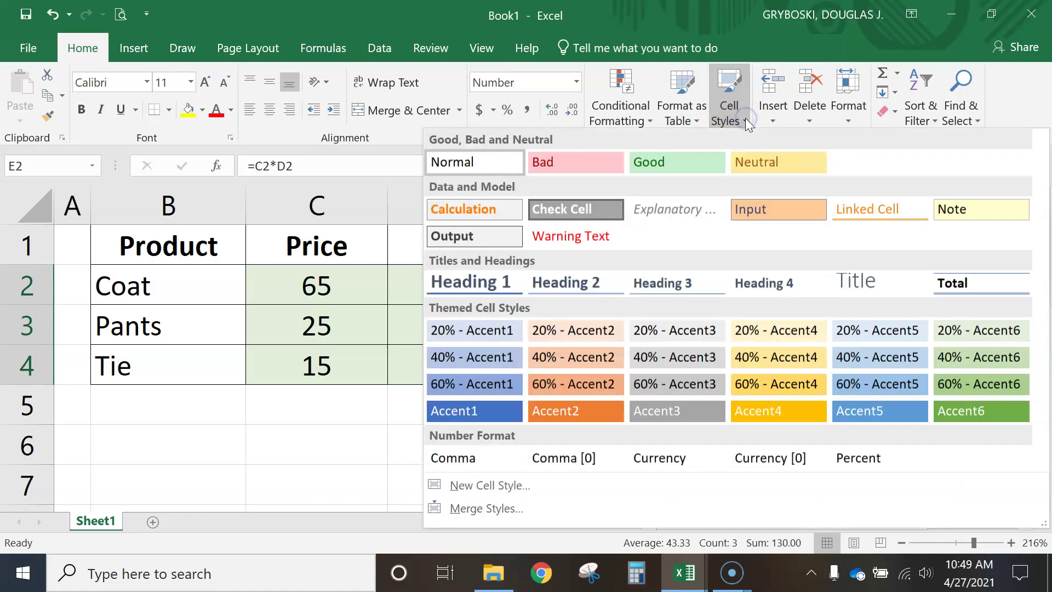
pyautogui.click(482, 332)
pyautogui.click(479, 334)
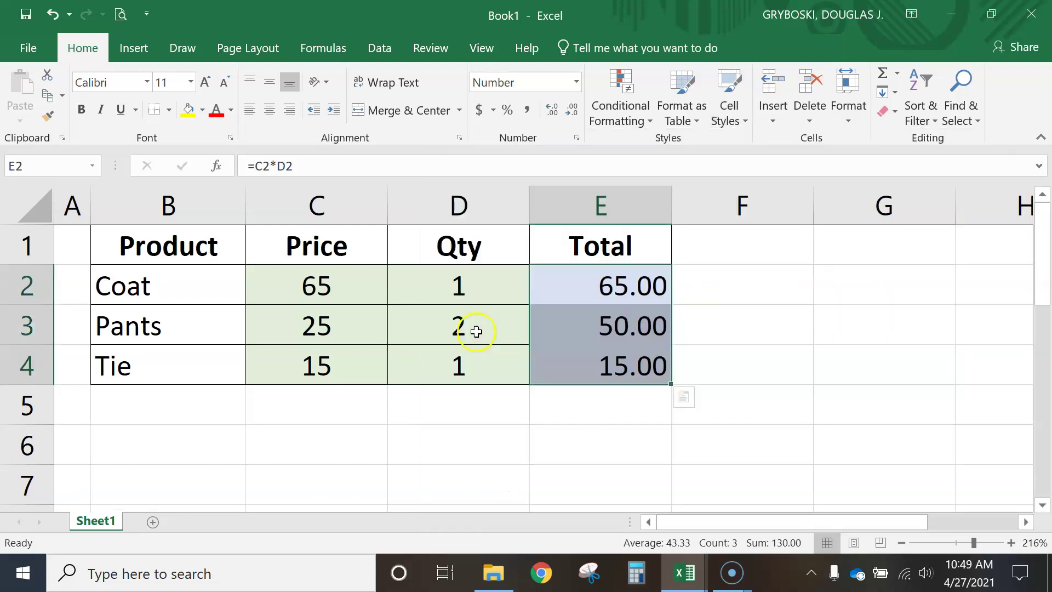
pyautogui.click(566, 289)
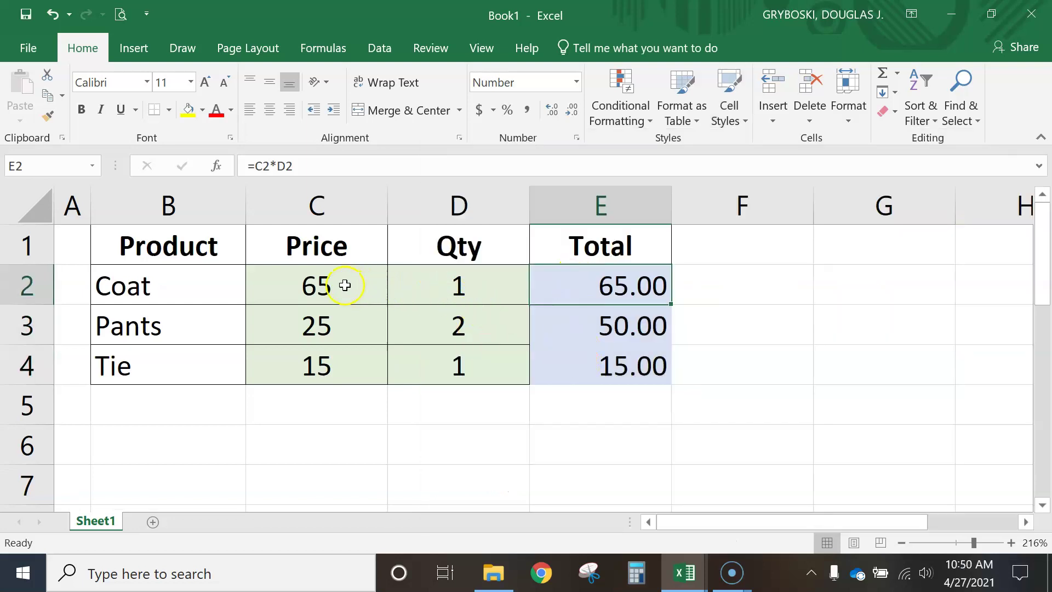
pyautogui.click(565, 327)
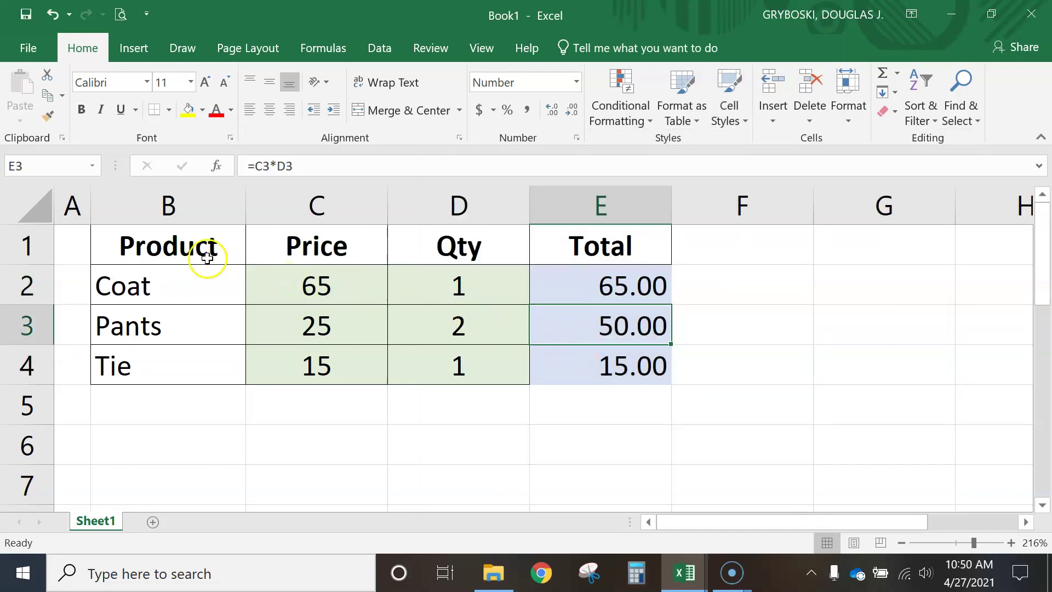
# Apply All Borders to the product table in B1:E4.
pyautogui.moveTo(183, 241); pyautogui.dragTo(575, 366)
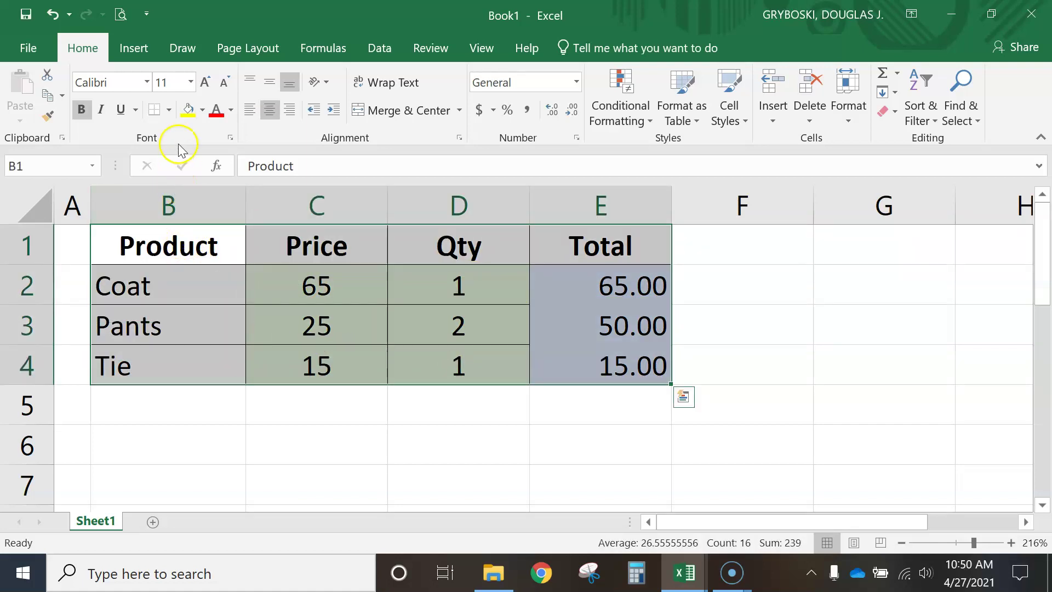
pyautogui.click(170, 110)
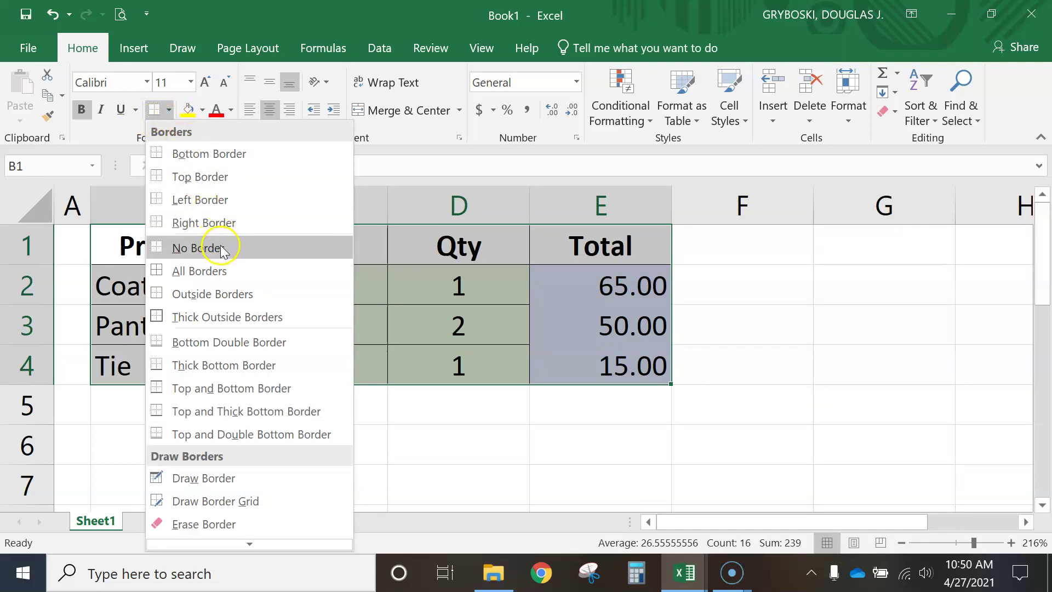
pyautogui.click(211, 271)
pyautogui.click(334, 394)
pyautogui.scroll(-1, 568, 418)
pyautogui.scroll(1, 570, 419)
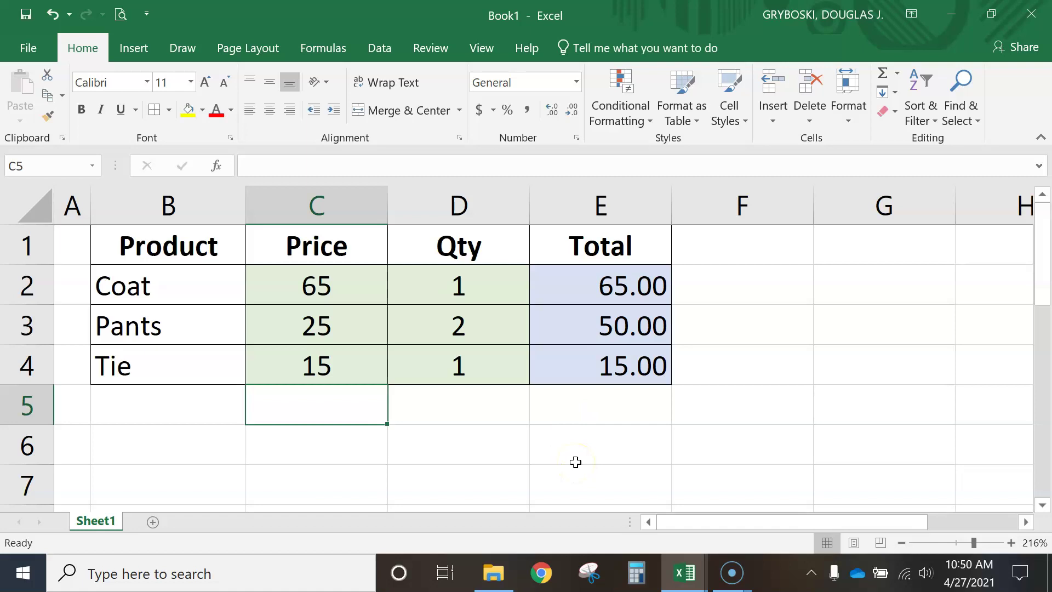
# Copy the labels Subtotal through Total Billed Amount in D6:D9 from the example workbook into Book1 starting at D6.
pyautogui.scroll(-2, 576, 462)
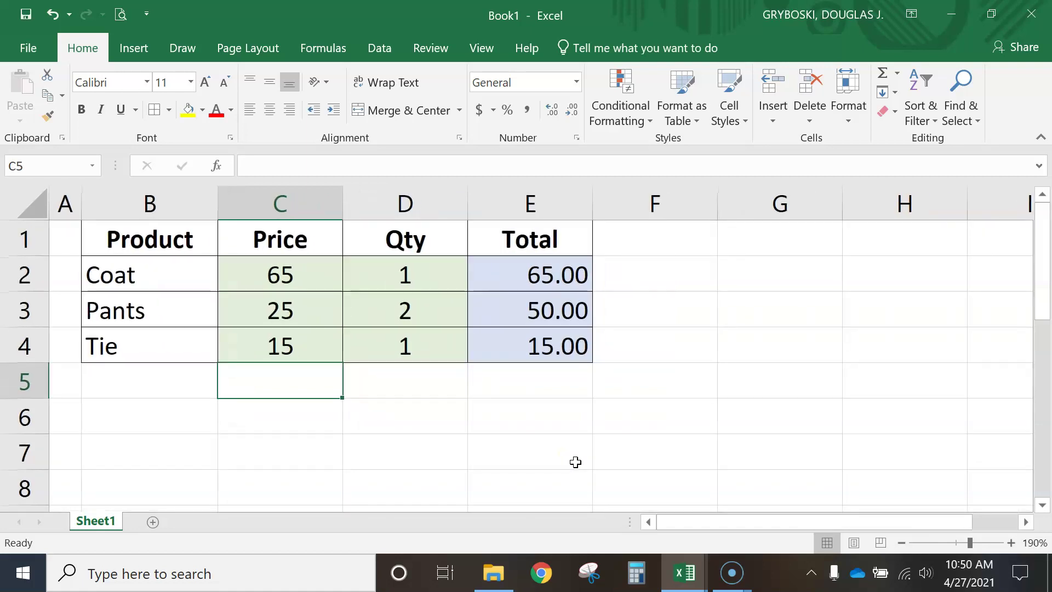
pyautogui.moveTo(680, 571)
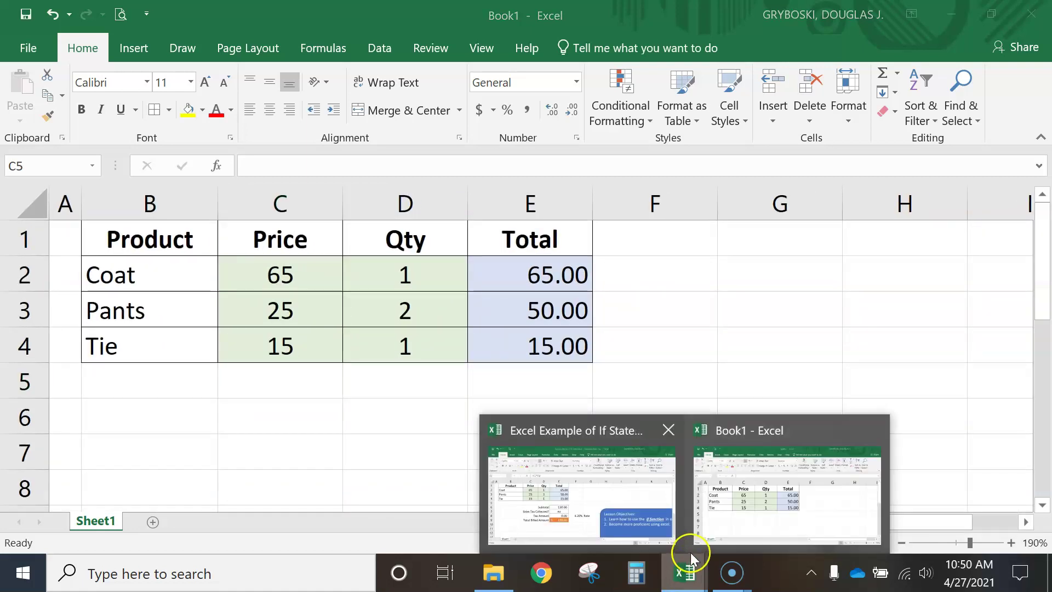
pyautogui.click(629, 494)
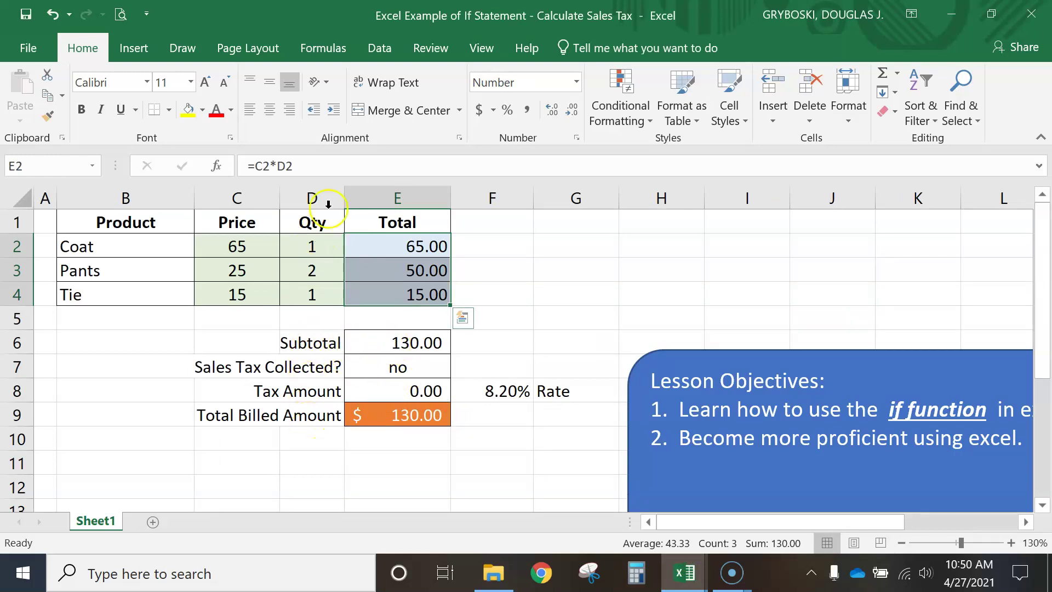
pyautogui.click(313, 345)
pyautogui.moveTo(301, 343); pyautogui.dragTo(296, 418)
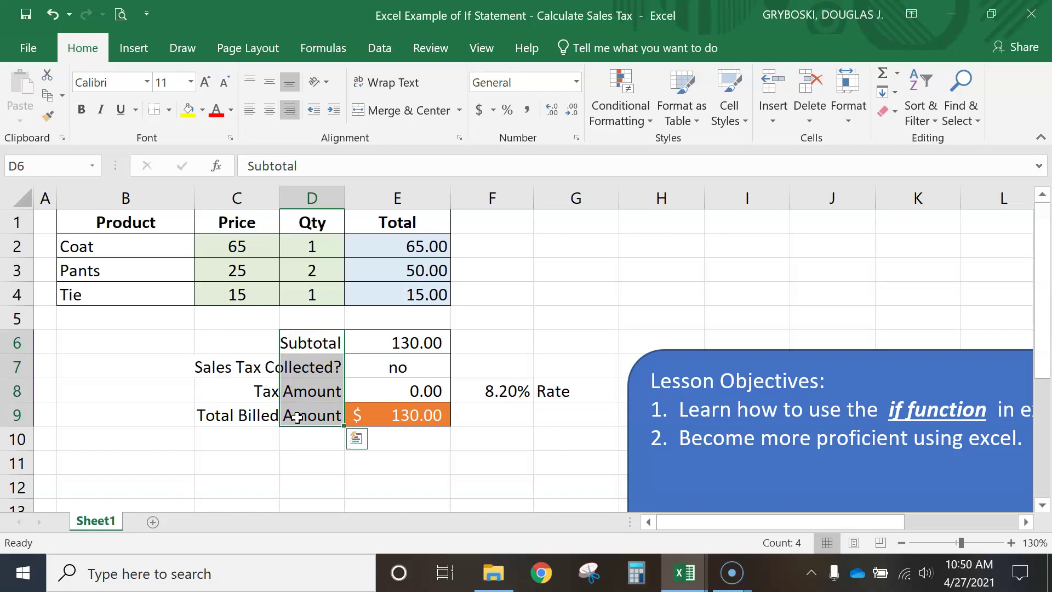
pyautogui.hotkey('ctrl', 'c')
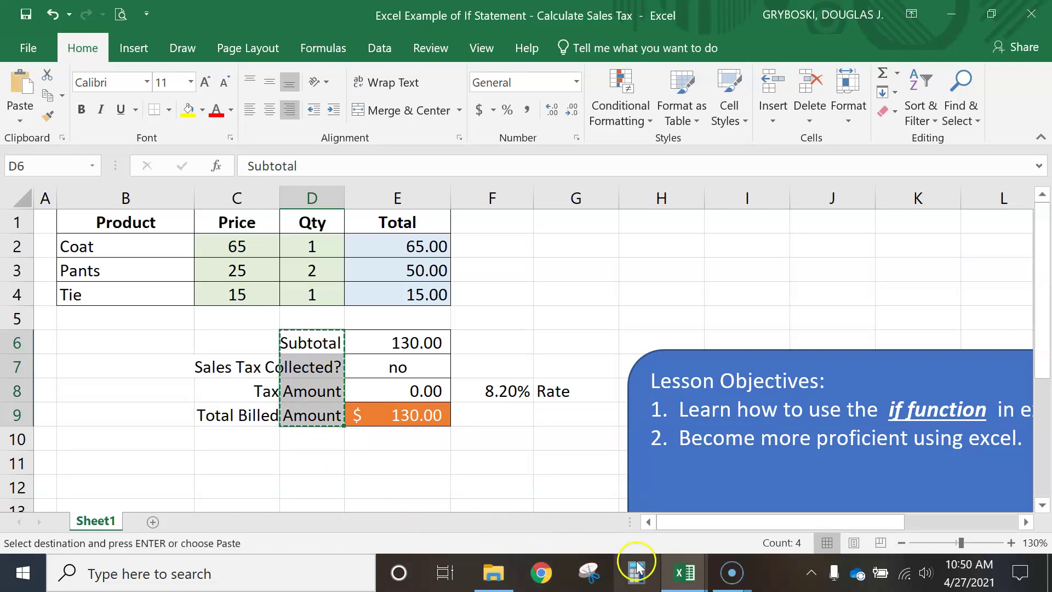
pyautogui.moveTo(683, 572)
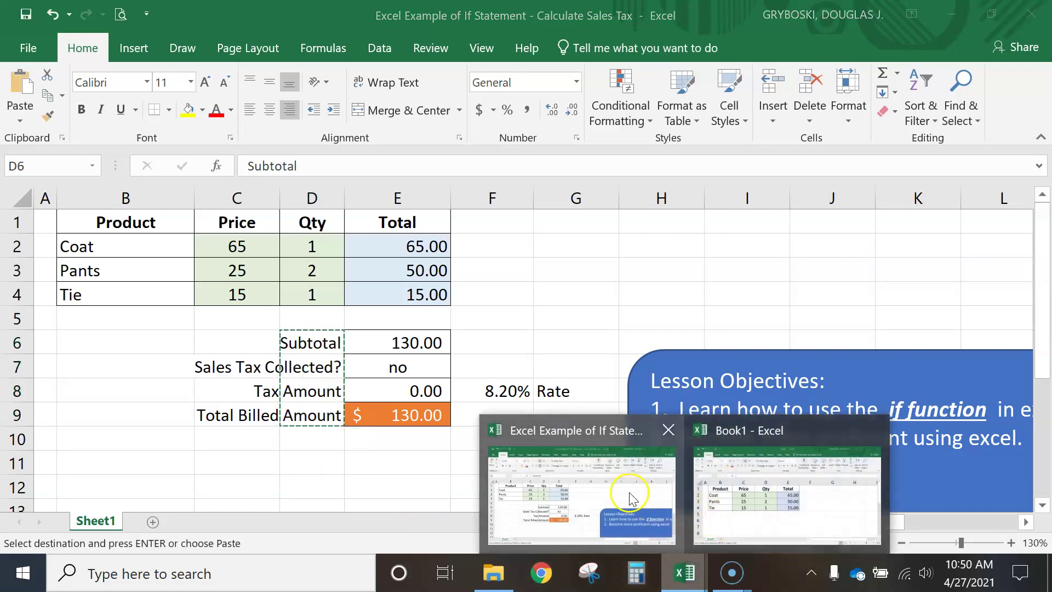
pyautogui.click(712, 496)
pyautogui.click(406, 419)
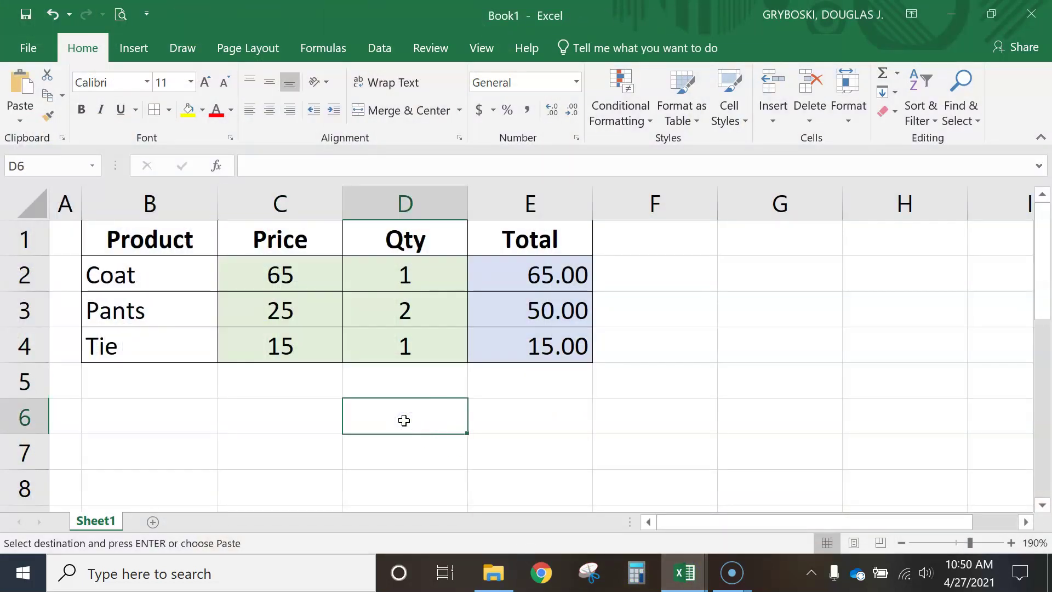
pyautogui.hotkey('ctrl', 'v')
pyautogui.scroll(-2, 405, 418)
pyautogui.scroll(2, 399, 412)
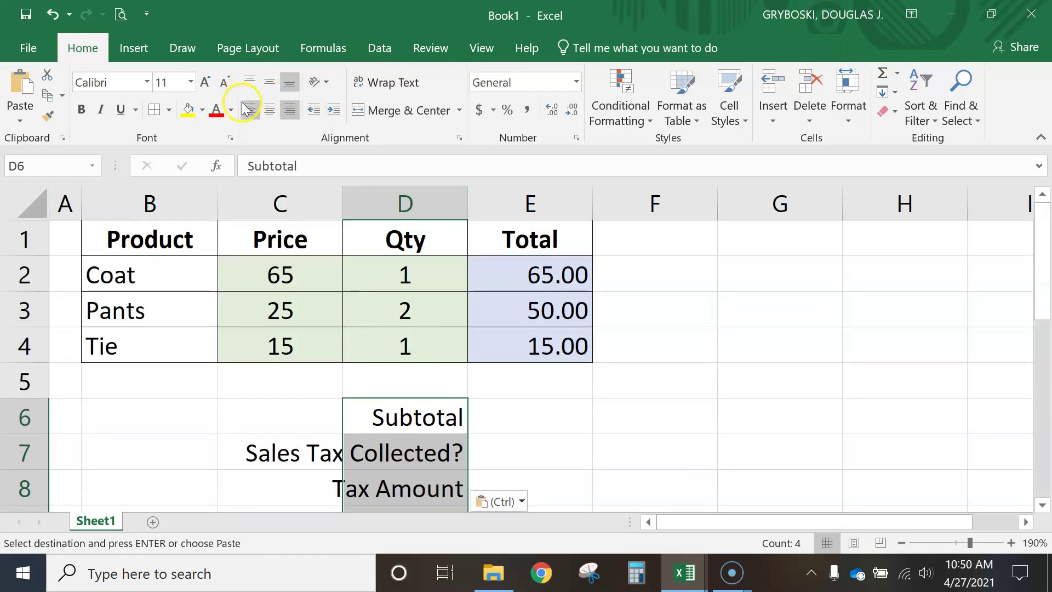
# Left-align the labels Subtotal through Total Billed Amount in D6:D9.
pyautogui.click(250, 109)
pyautogui.scroll(-1, 552, 393)
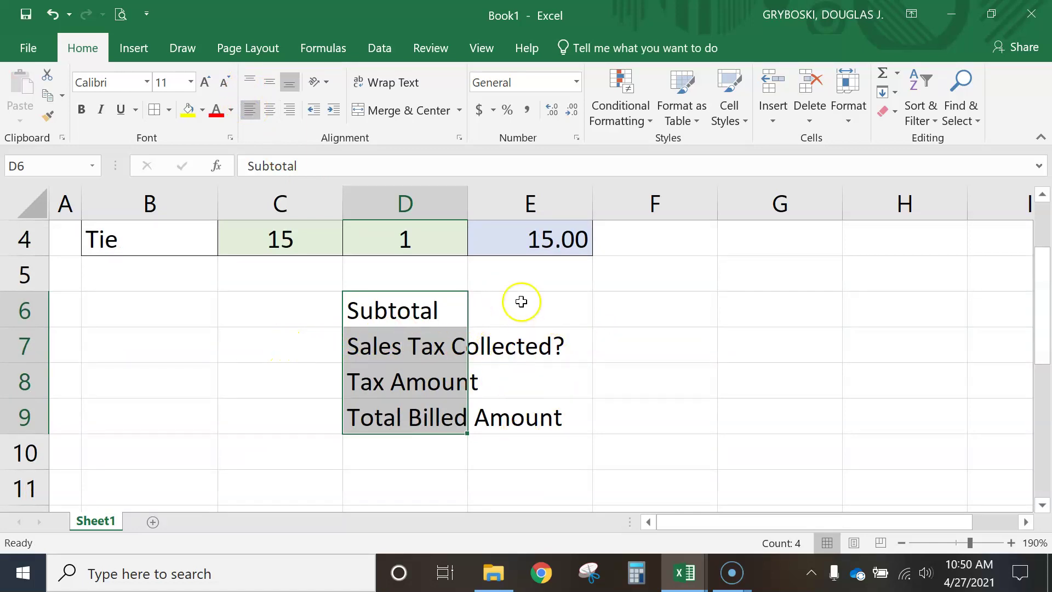
pyautogui.scroll(1, 536, 400)
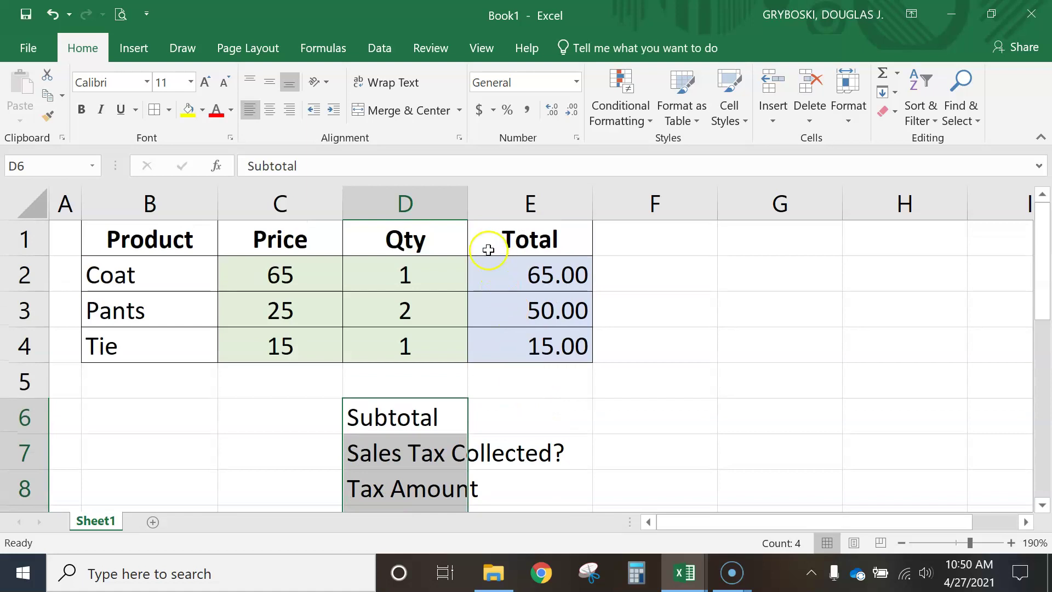
# Narrow column D slightly and right-align the labels in D6:D9.
pyautogui.moveTo(468, 204)
pyautogui.mouseDown()
pyautogui.moveTo(573, 212)
pyautogui.moveTo(461, 204)
pyautogui.mouseUp()
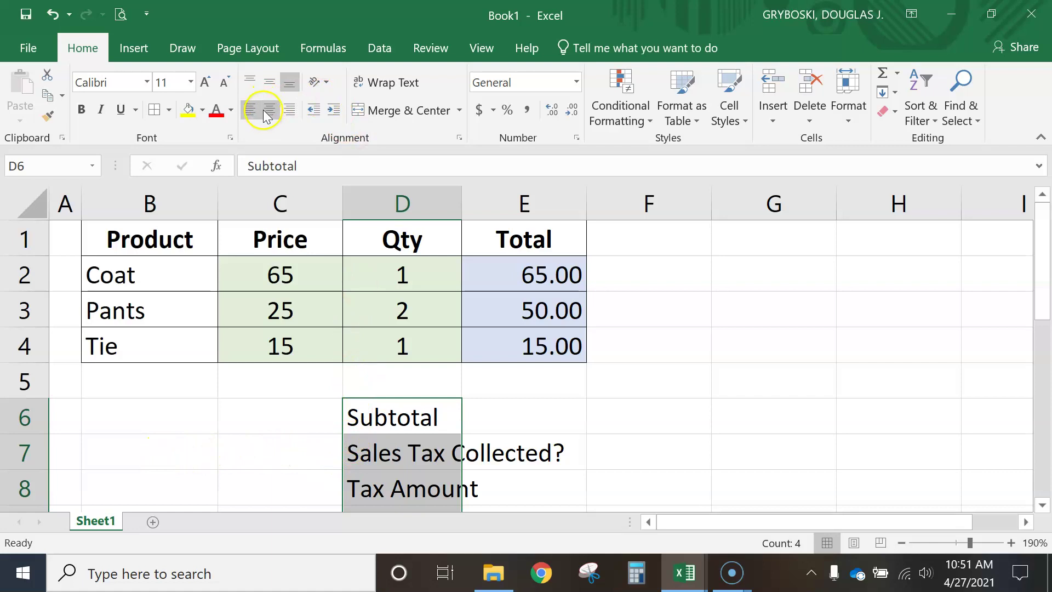
pyautogui.click(289, 110)
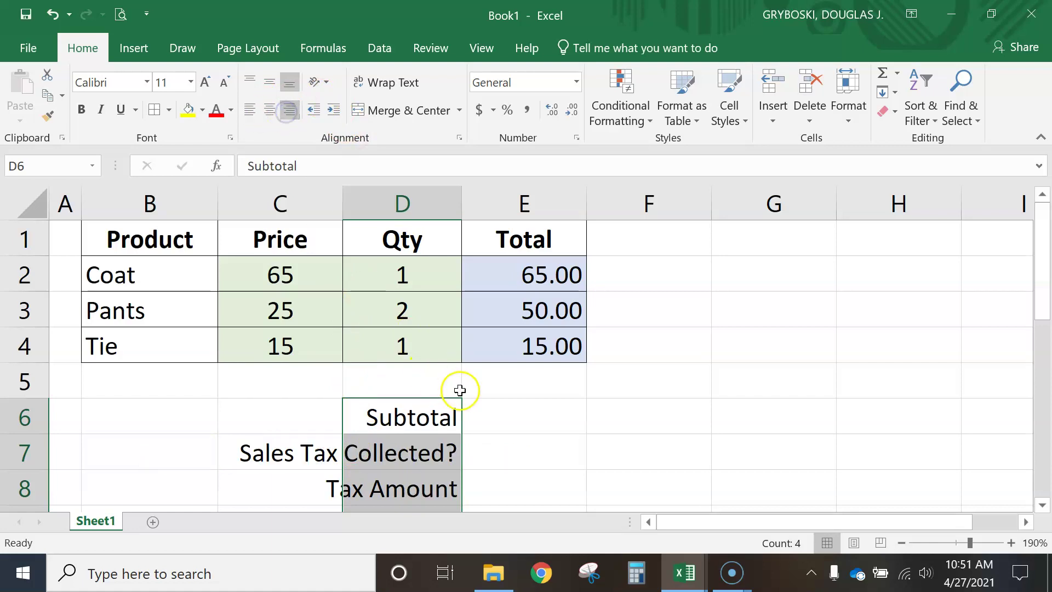
pyautogui.scroll(-1, 474, 441)
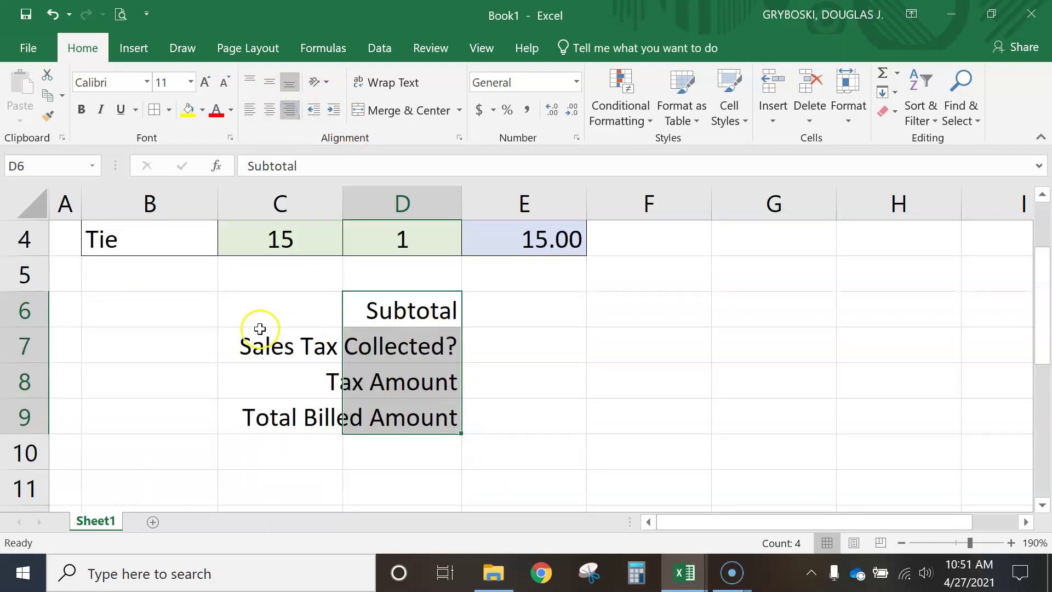
# Calculate the Subtotal in E6 with the formula =SUM(E2:E4).
pyautogui.click(514, 303)
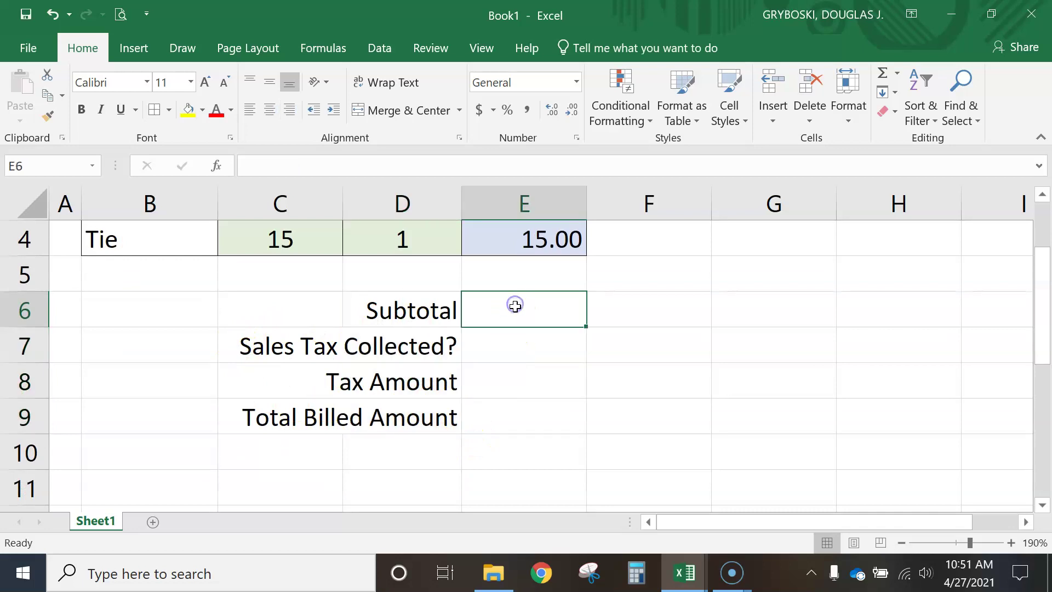
pyautogui.scroll(1, 566, 364)
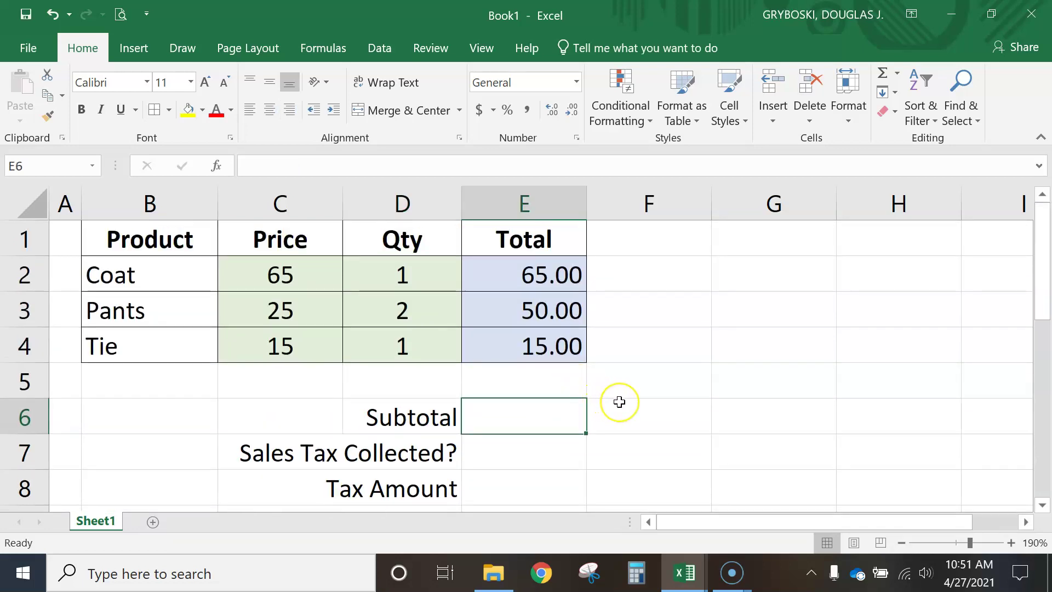
pyautogui.click(896, 75)
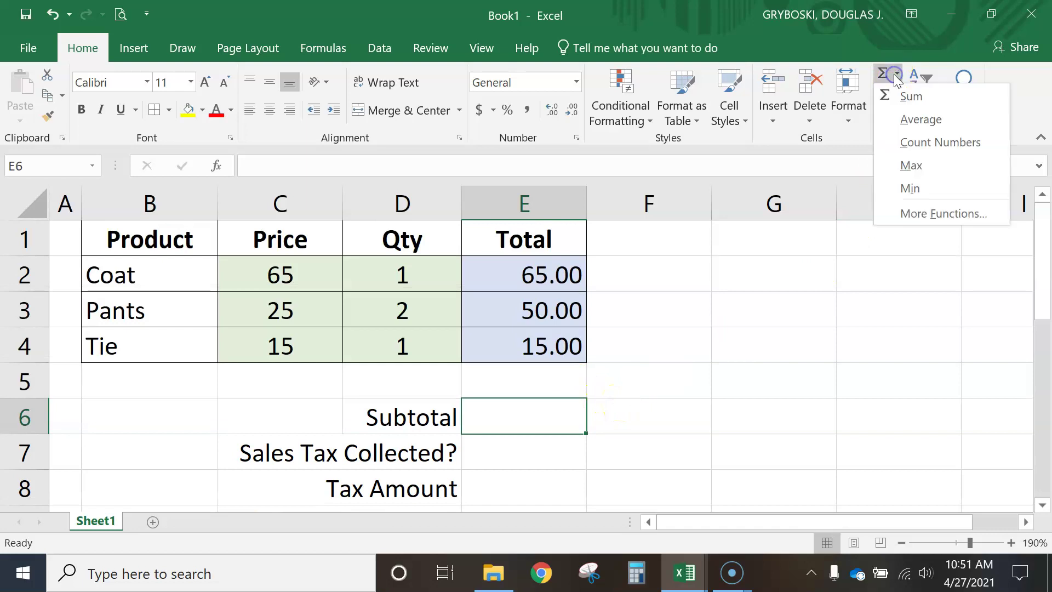
pyautogui.click(919, 96)
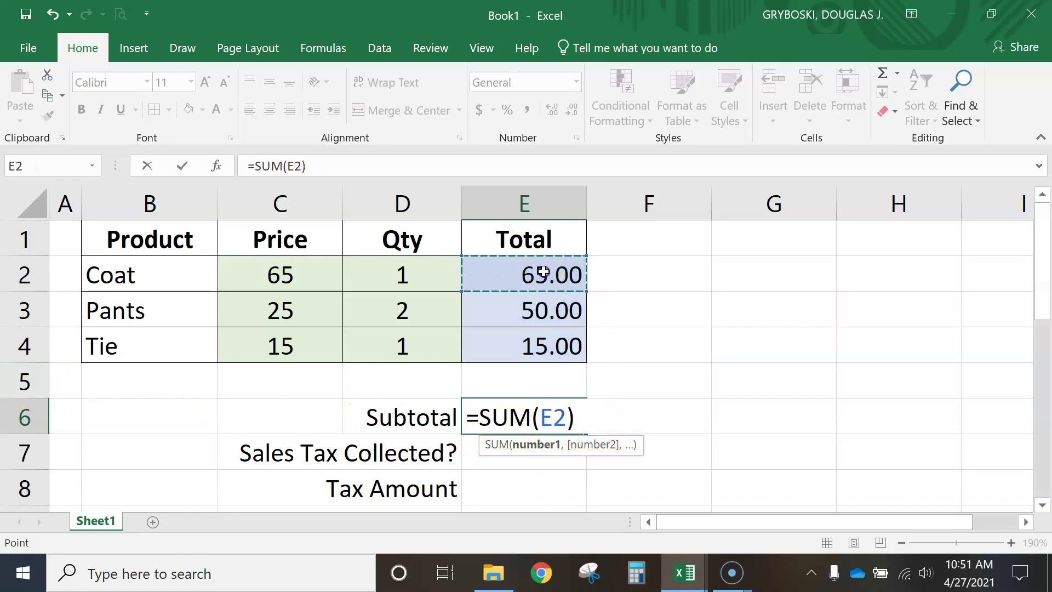
pyautogui.moveTo(539, 342); pyautogui.dragTo(539, 344)
pyautogui.click(598, 419)
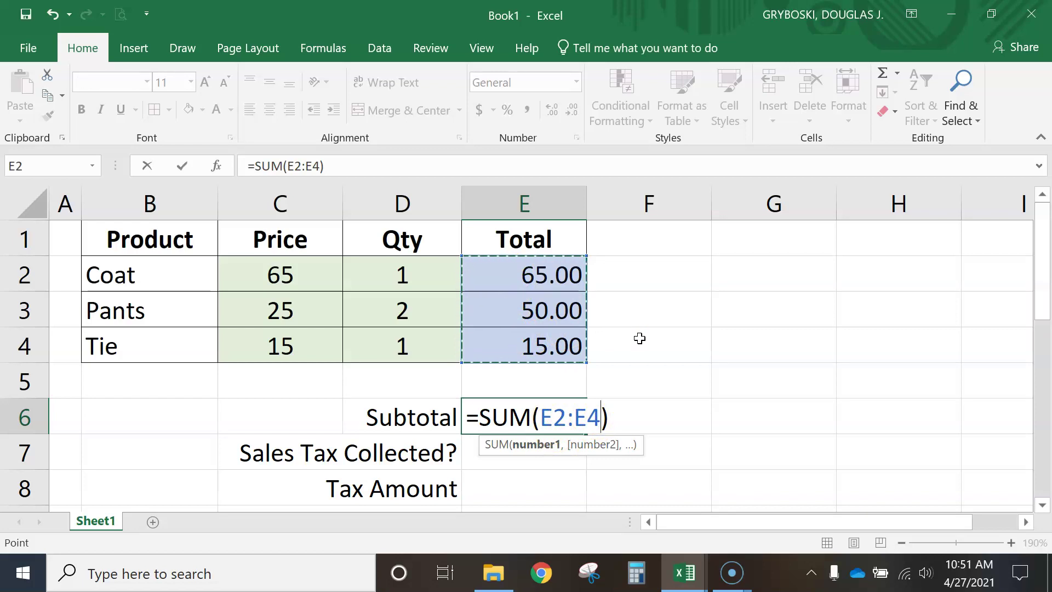
pyautogui.press('Return')
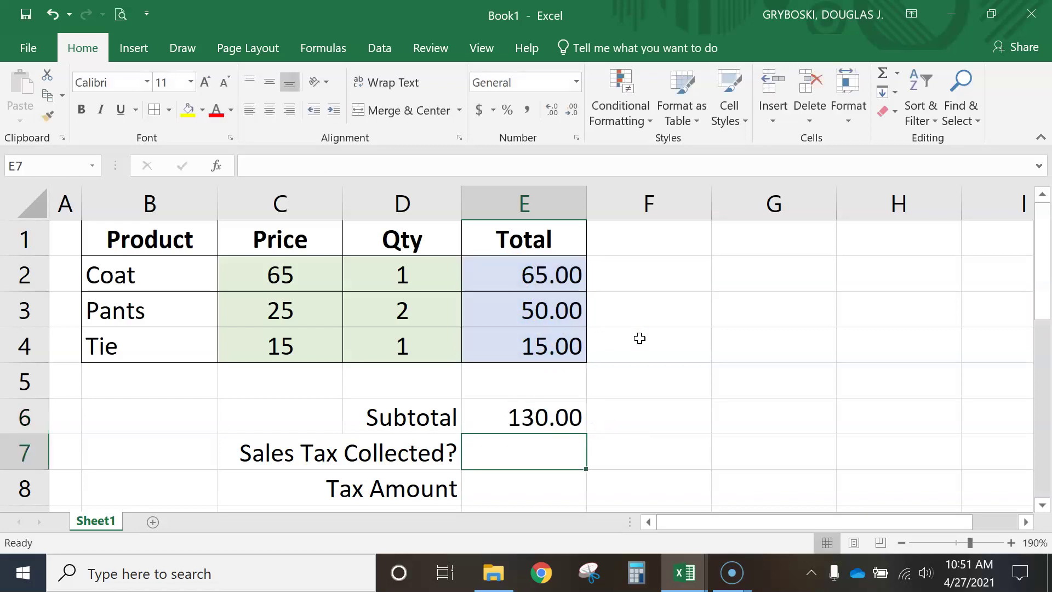
pyautogui.click(549, 426)
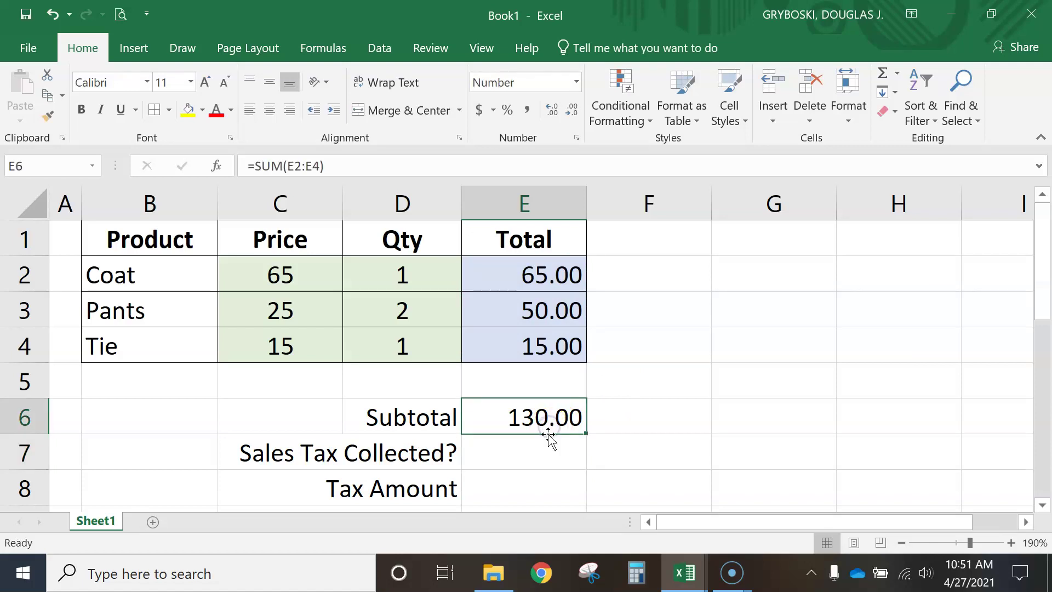
# Enter "no" in E7 as the answer to Sales Tax Collected?
pyautogui.scroll(-1, 547, 437)
pyautogui.click(543, 354)
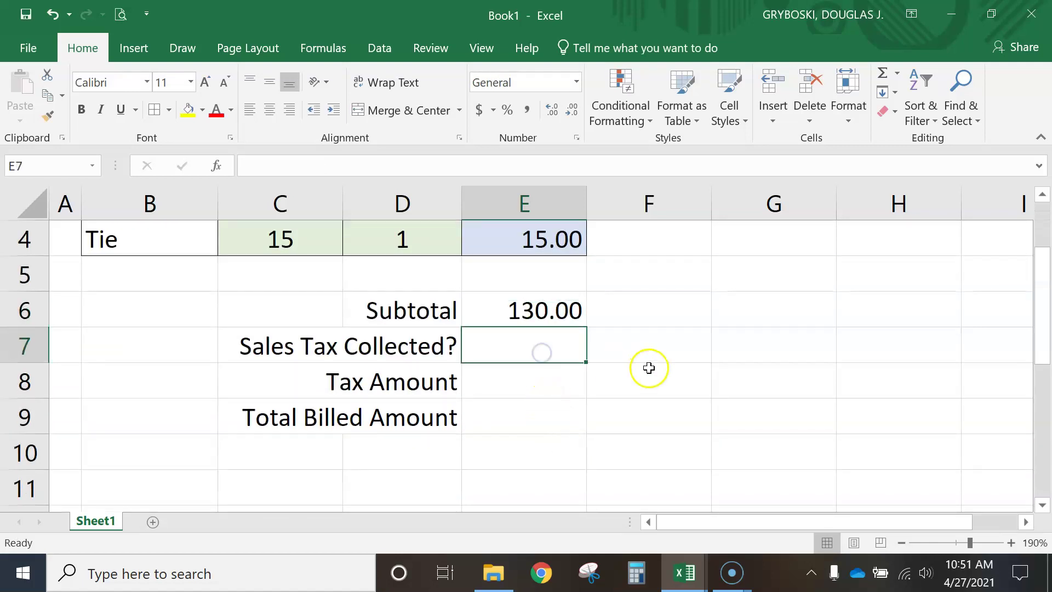
pyautogui.write('no')
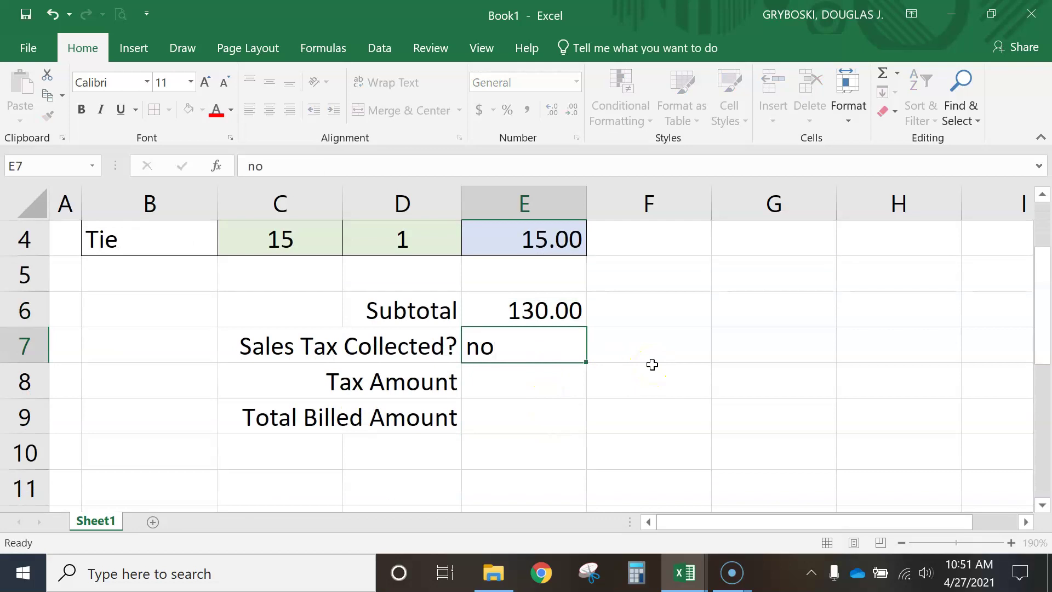
pyautogui.press('Return')
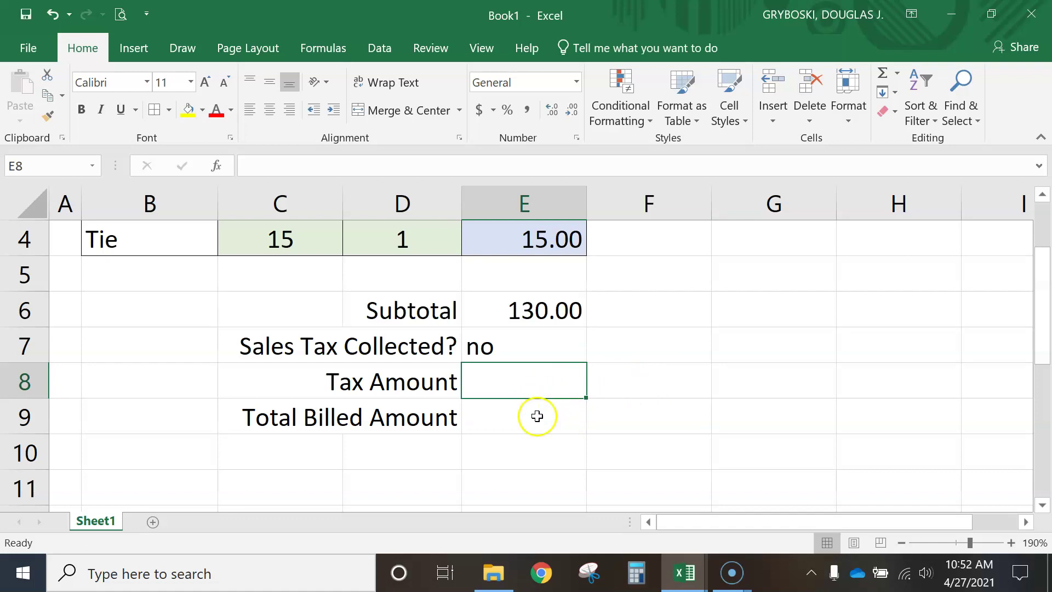
# Switch to the sales tax example workbook and examine the Tax Amount formula in E8.
pyautogui.scroll(1, 663, 426)
pyautogui.scroll(-1, 661, 428)
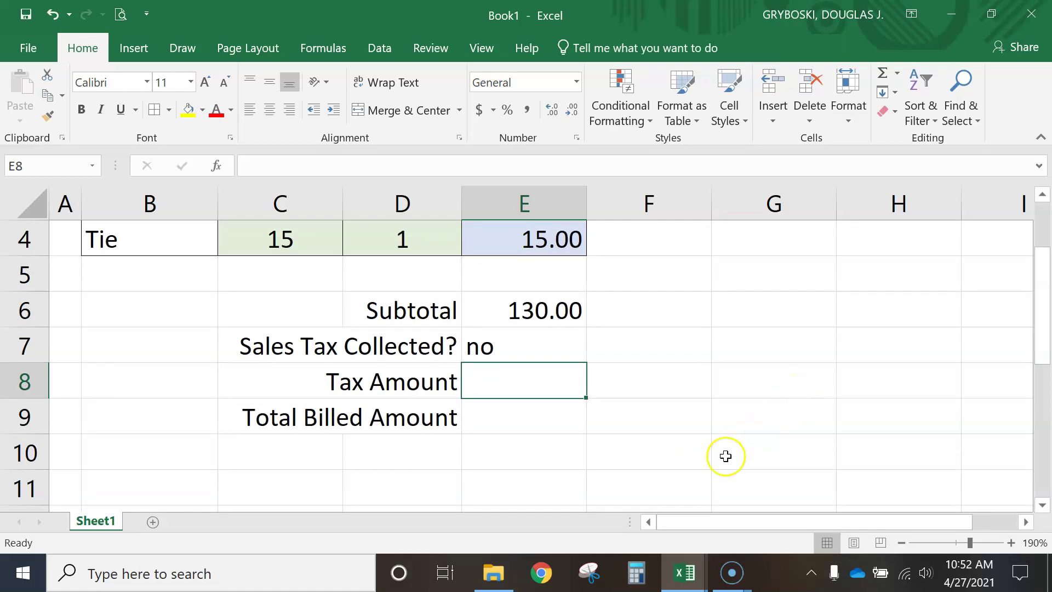
pyautogui.moveTo(678, 585)
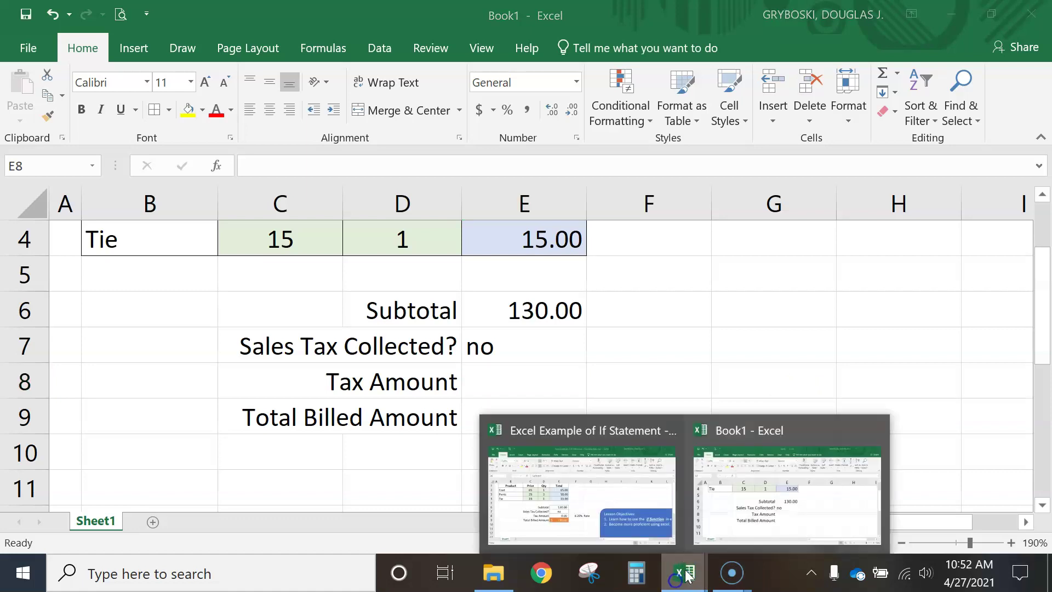
pyautogui.click(630, 491)
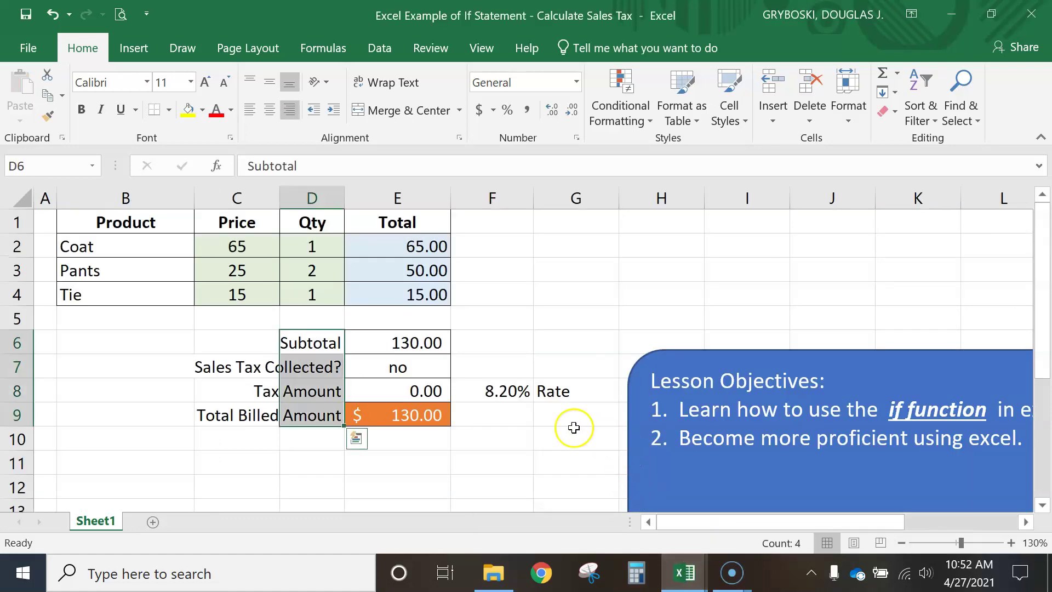
pyautogui.click(420, 390)
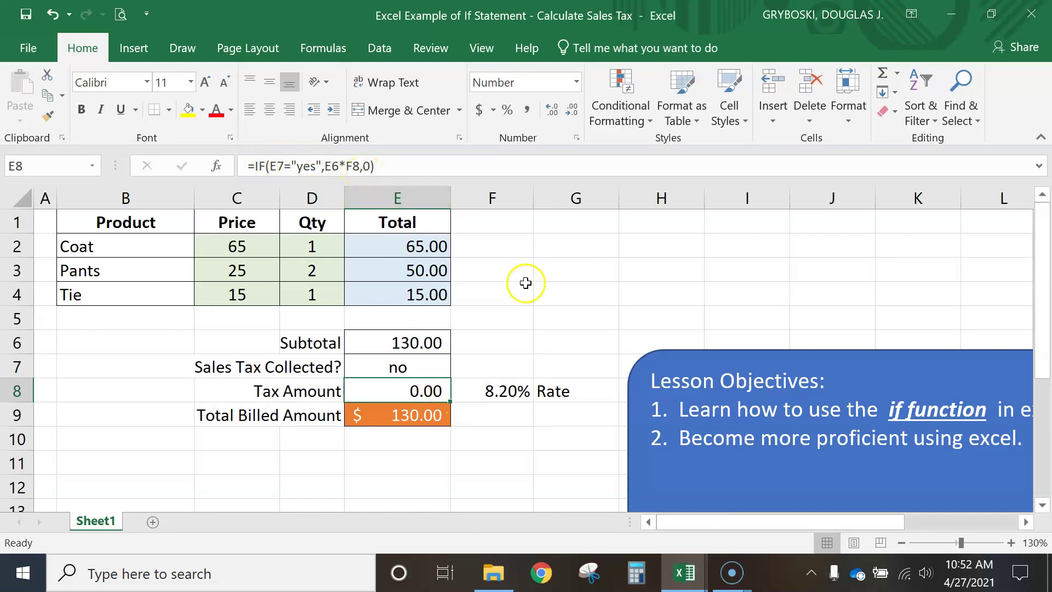
# Return to Book1 and insert an IF function in the Tax Amount cell E8, keeping its arguments dialog clear of the billing rows.
pyautogui.click(682, 577)
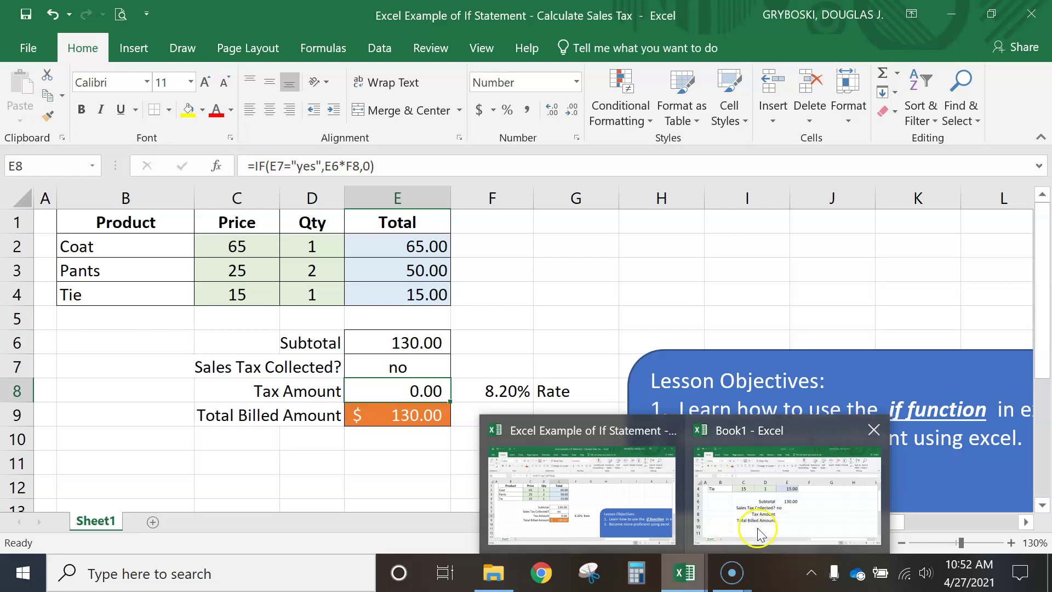
pyautogui.click(810, 522)
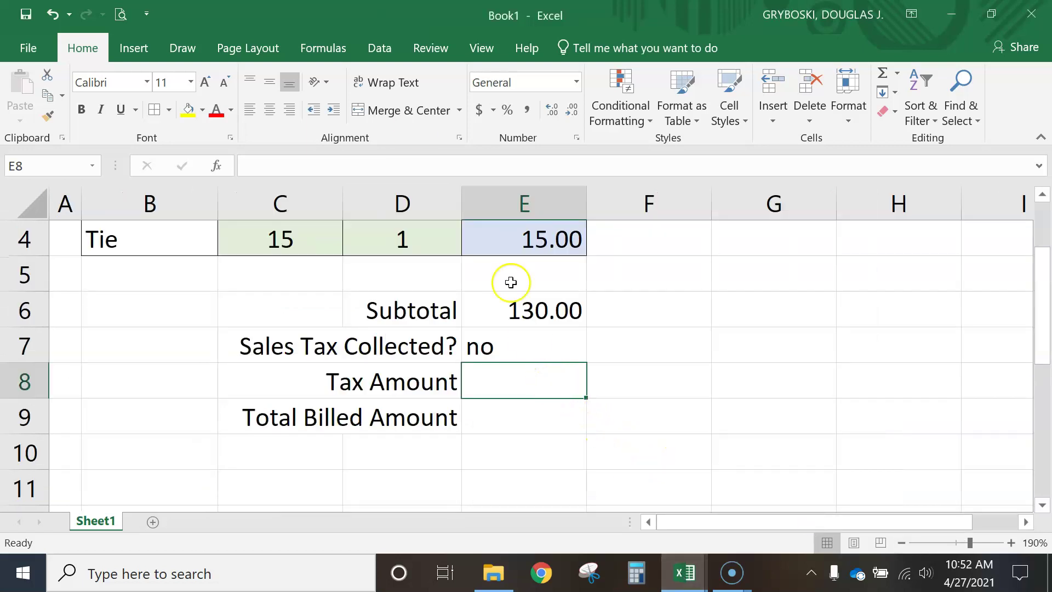
pyautogui.click(131, 48)
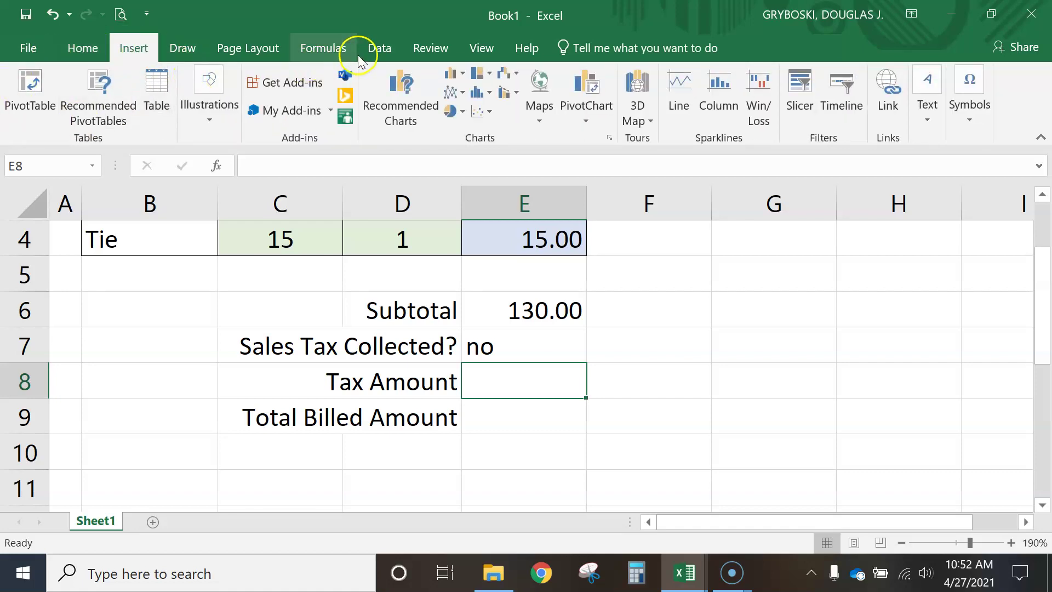
pyautogui.click(321, 53)
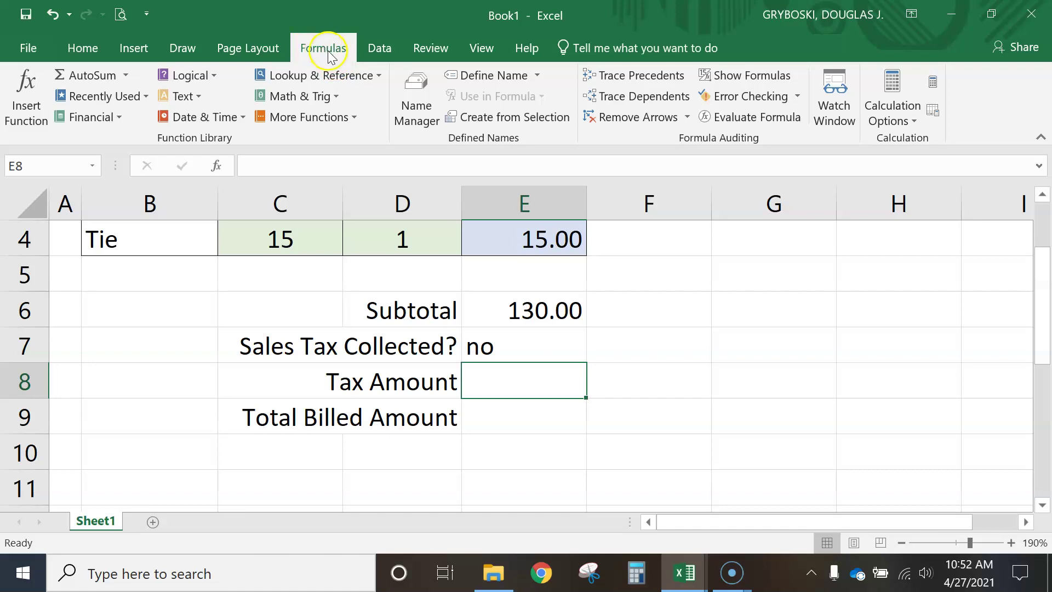
pyautogui.click(25, 107)
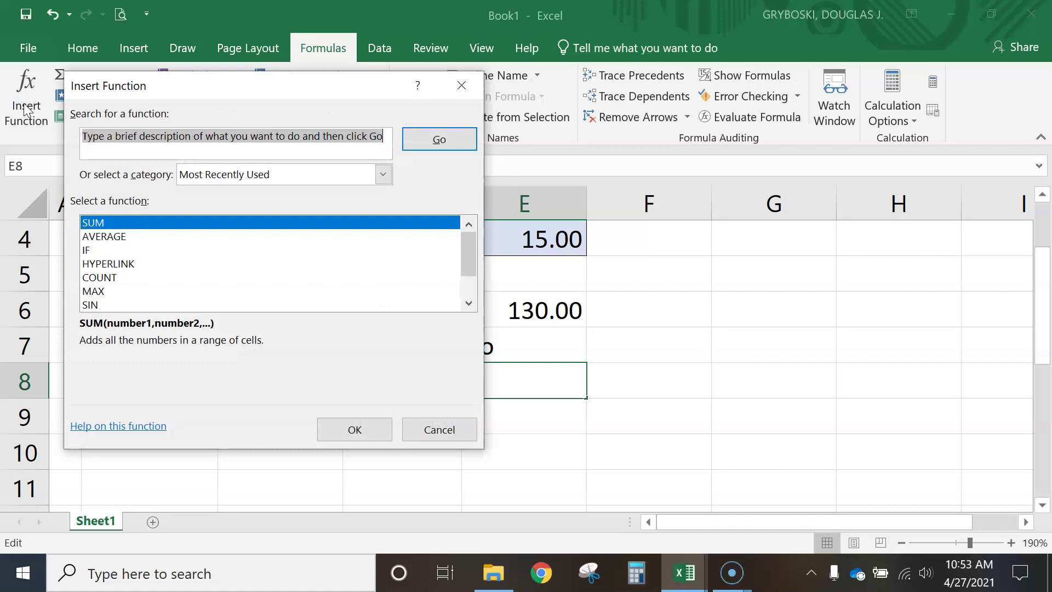
pyautogui.doubleClick(91, 250)
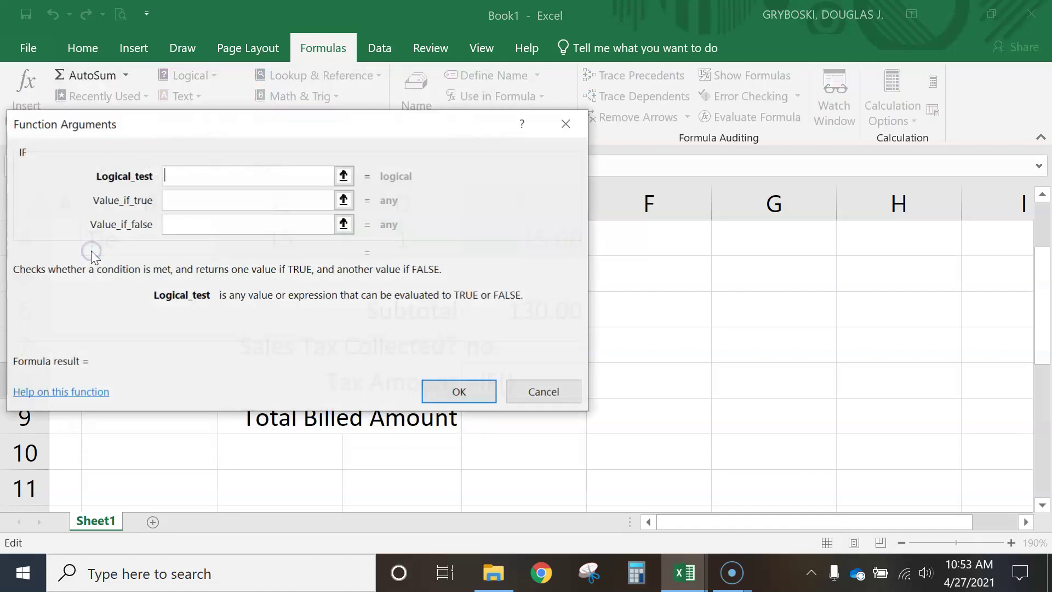
pyautogui.moveTo(210, 127); pyautogui.dragTo(278, 7)
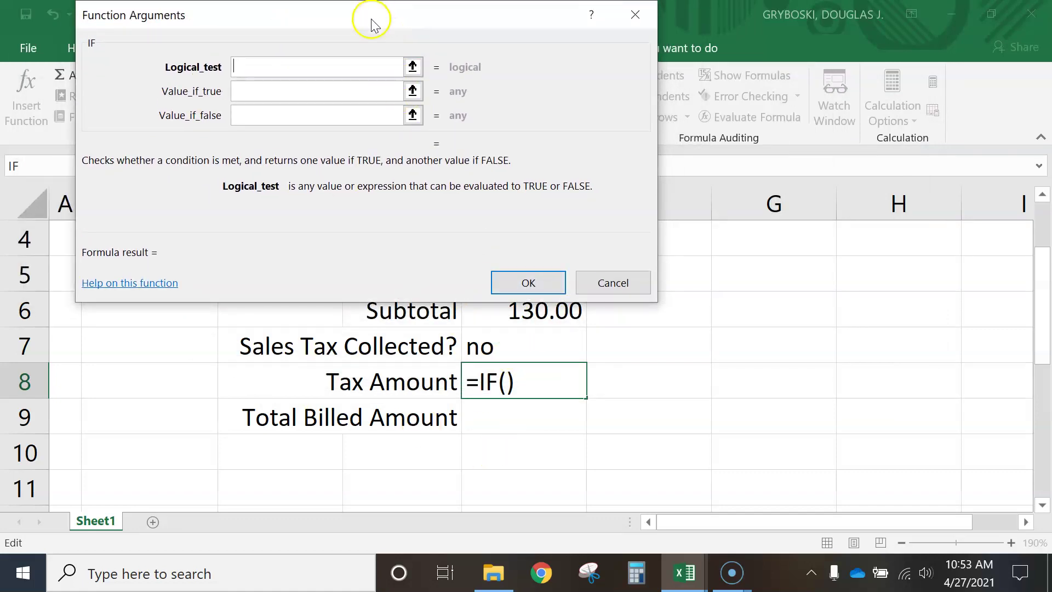
pyautogui.moveTo(372, 22); pyautogui.dragTo(336, 16)
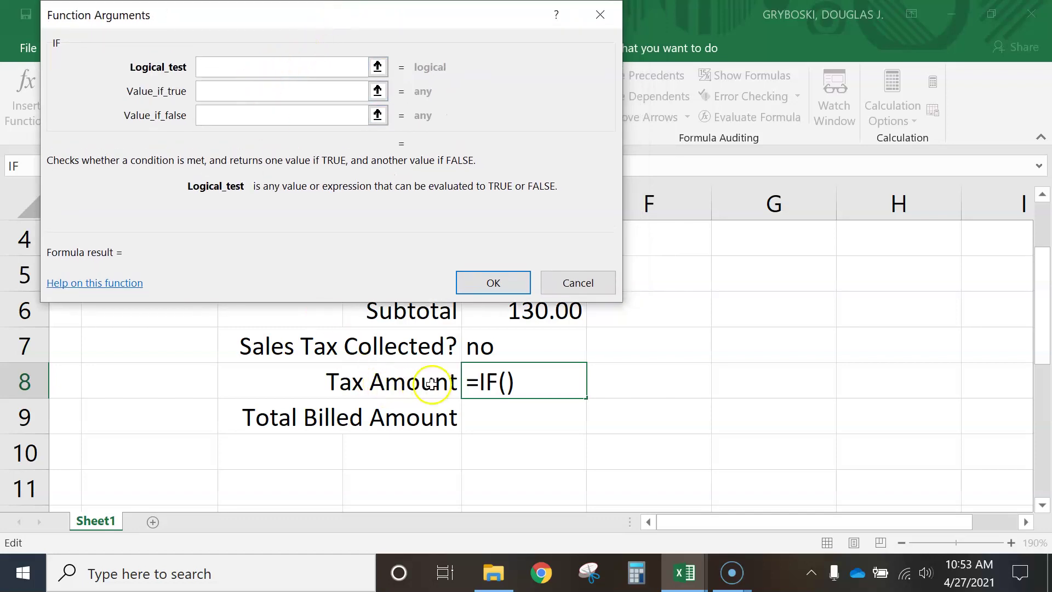
# Set the IF function's logical test to E7="yes".
pyautogui.click(204, 66)
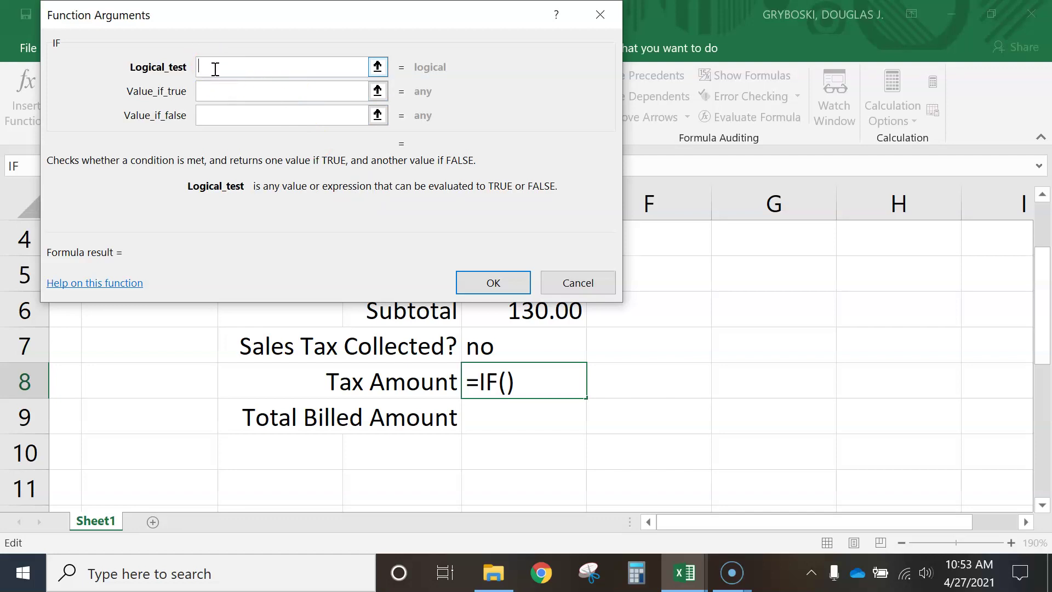
pyautogui.click(504, 351)
pyautogui.click(216, 68)
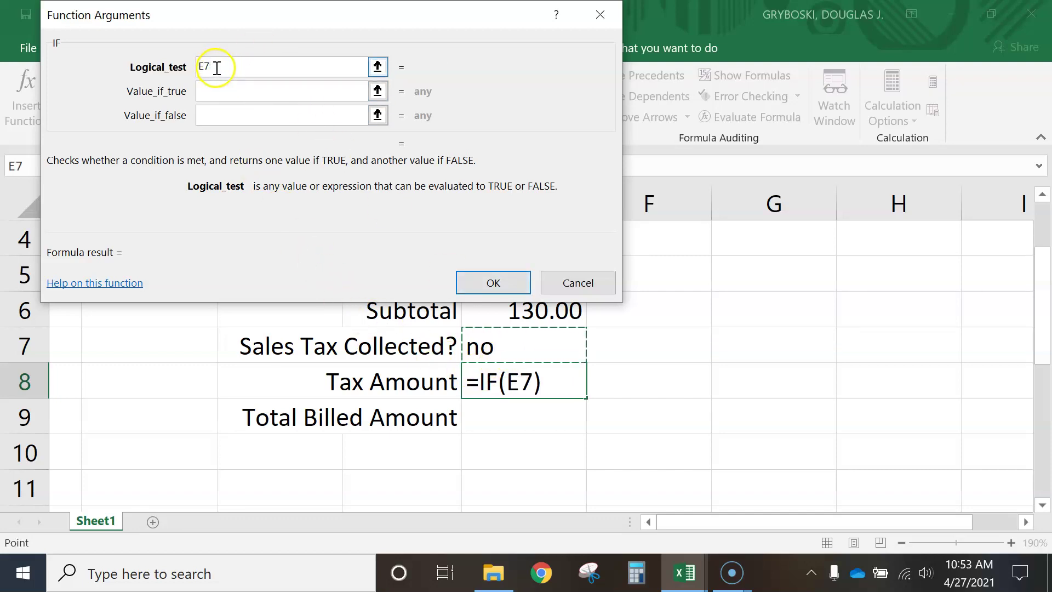
pyautogui.click(222, 68)
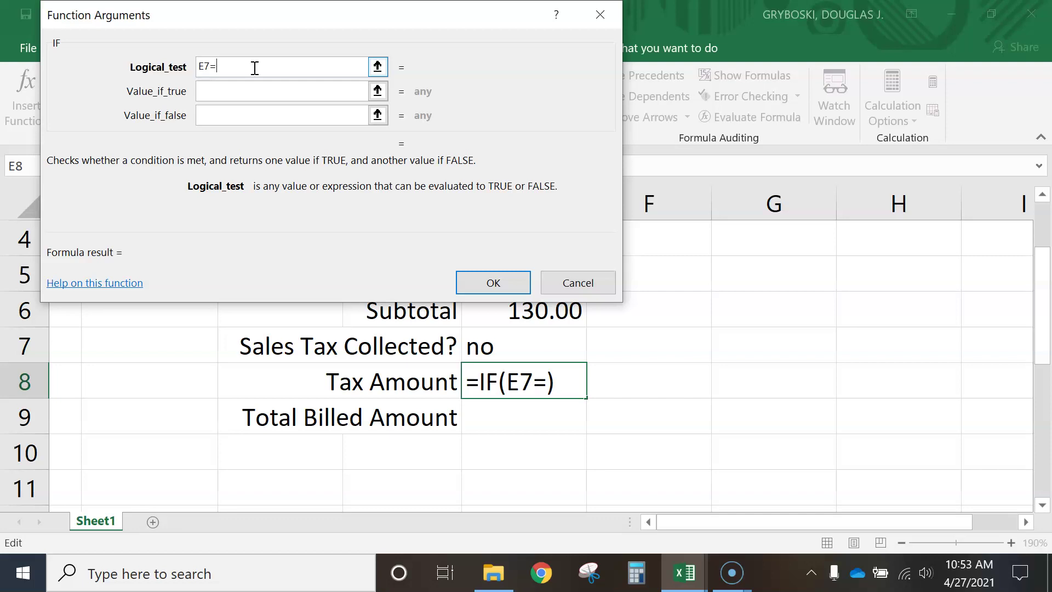
pyautogui.write('yes')
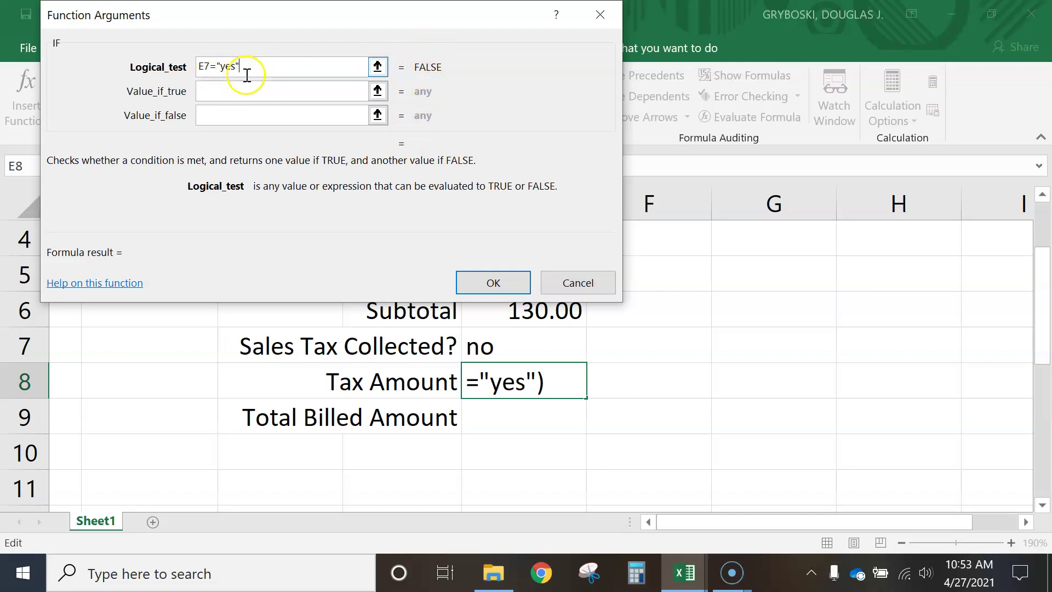
# Set the IF function's value if true to E6*F8, the subtotal multiplied by the tax rate cell.
pyautogui.click(215, 94)
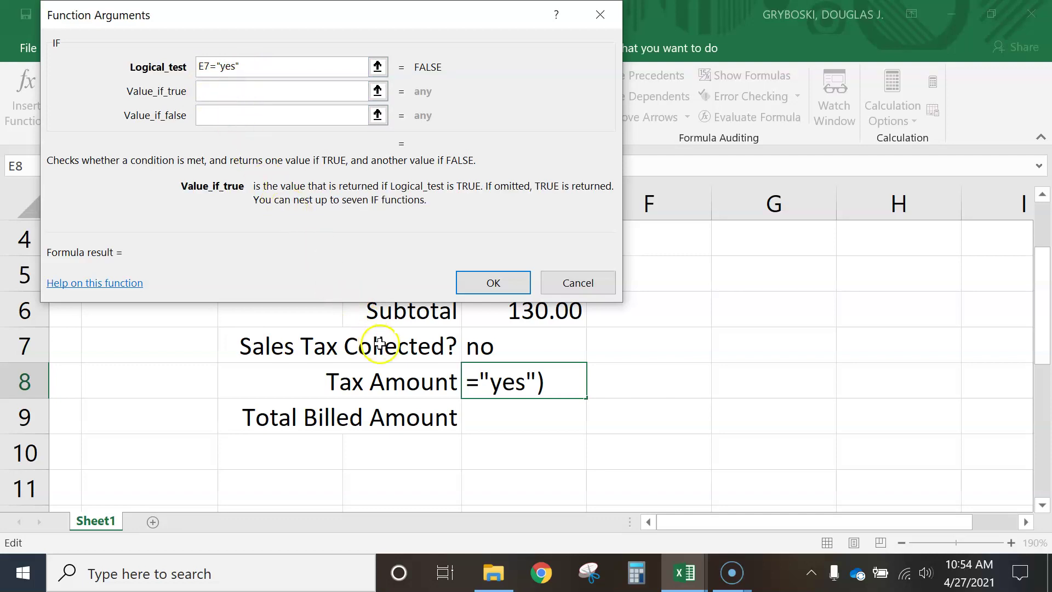
pyautogui.click(540, 312)
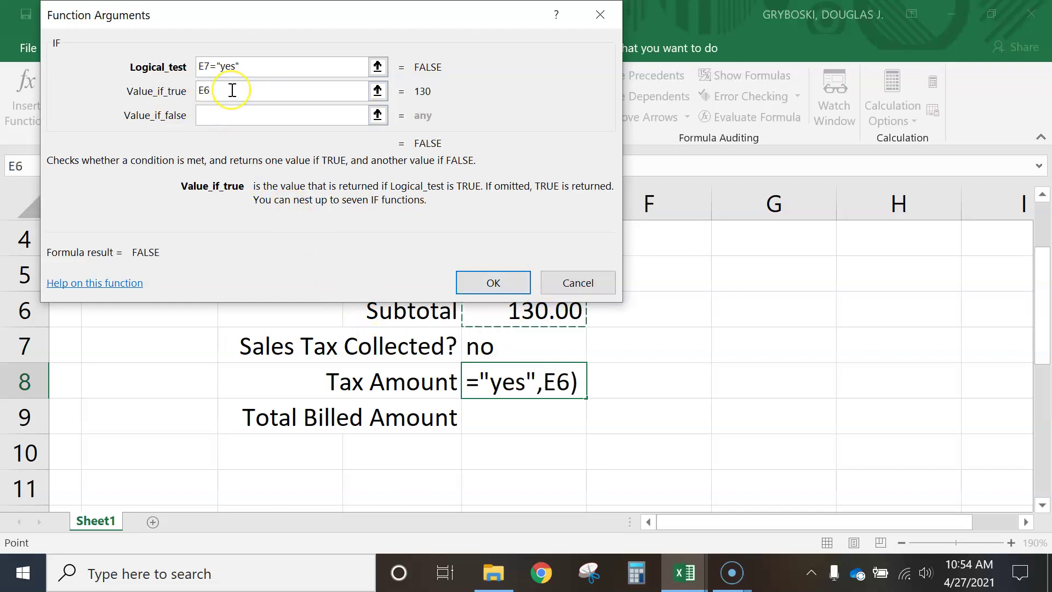
pyautogui.write('*')
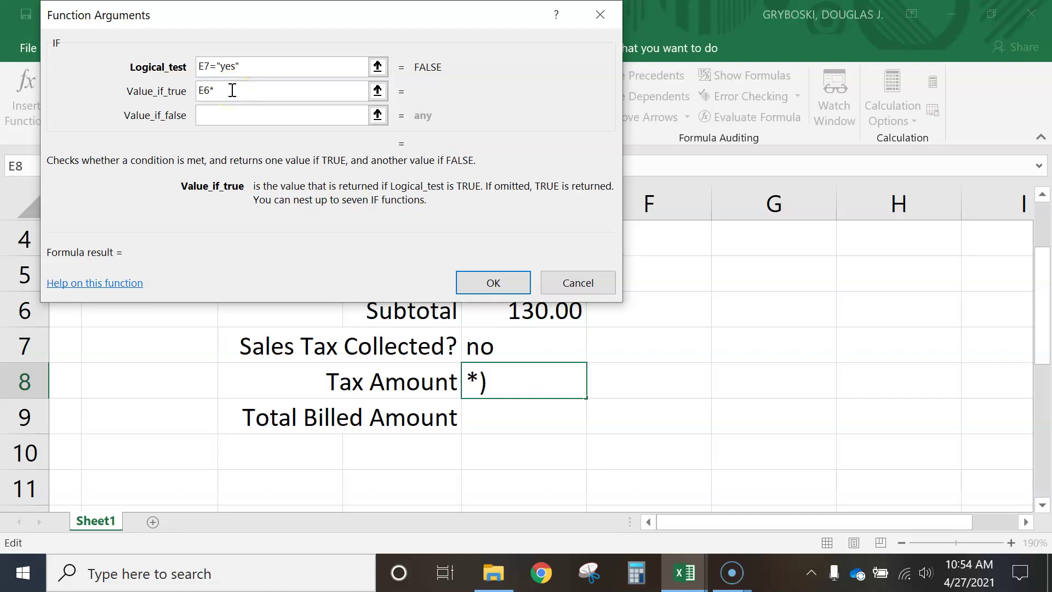
pyautogui.click(661, 387)
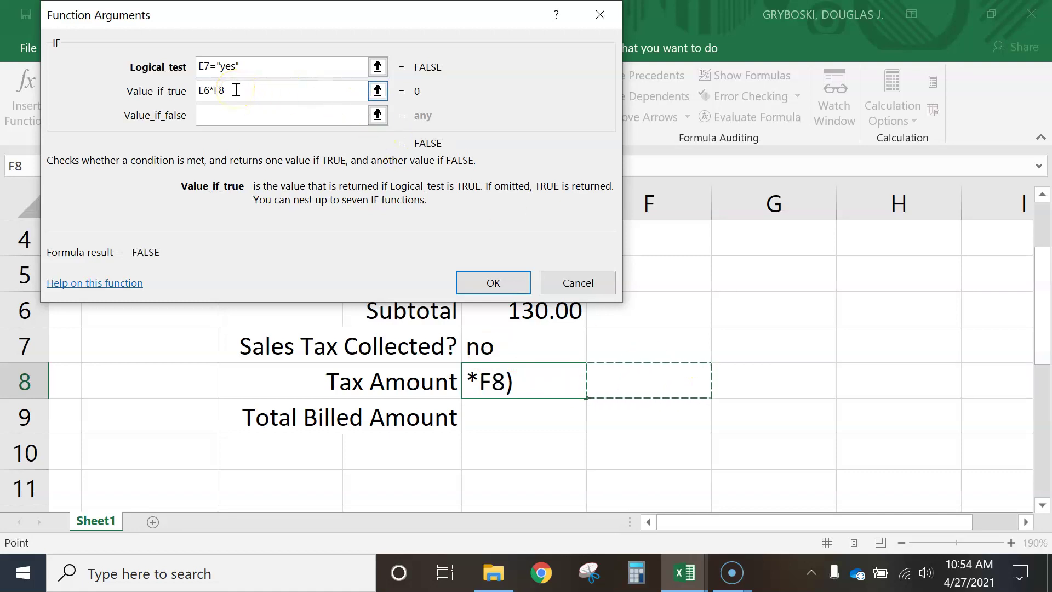
# Set the IF function's value if false to 0 and complete the Tax Amount formula in E8.
pyautogui.click(236, 112)
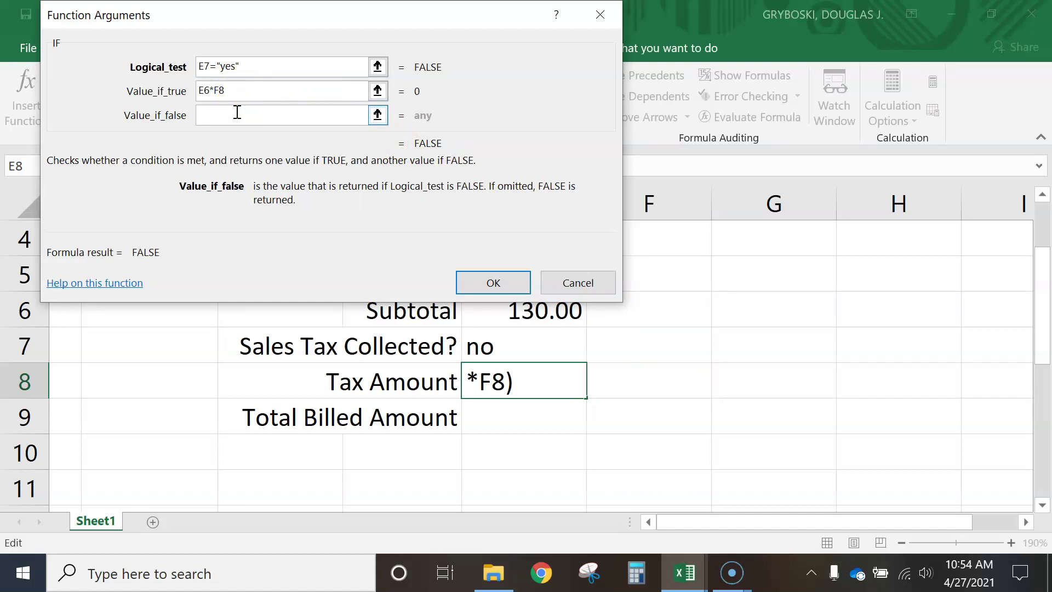
pyautogui.write('0')
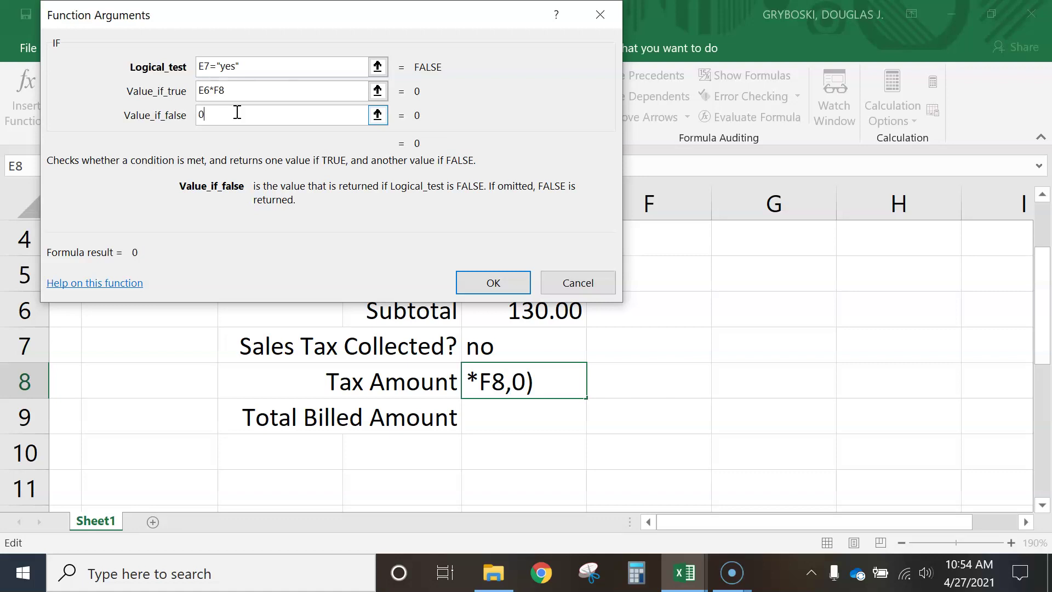
pyautogui.click(490, 286)
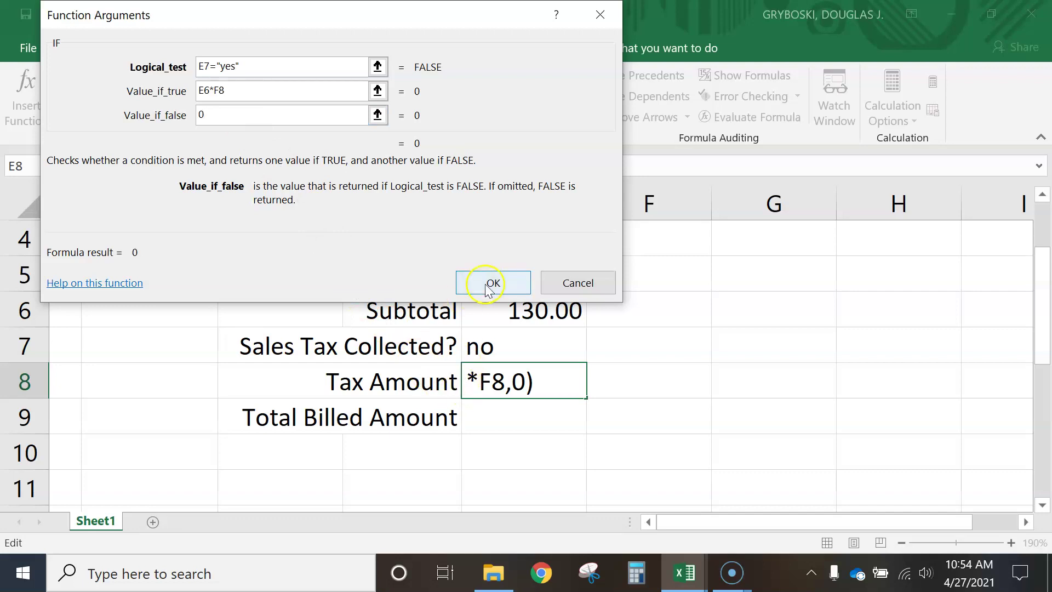
pyautogui.click(520, 349)
pyautogui.click(523, 377)
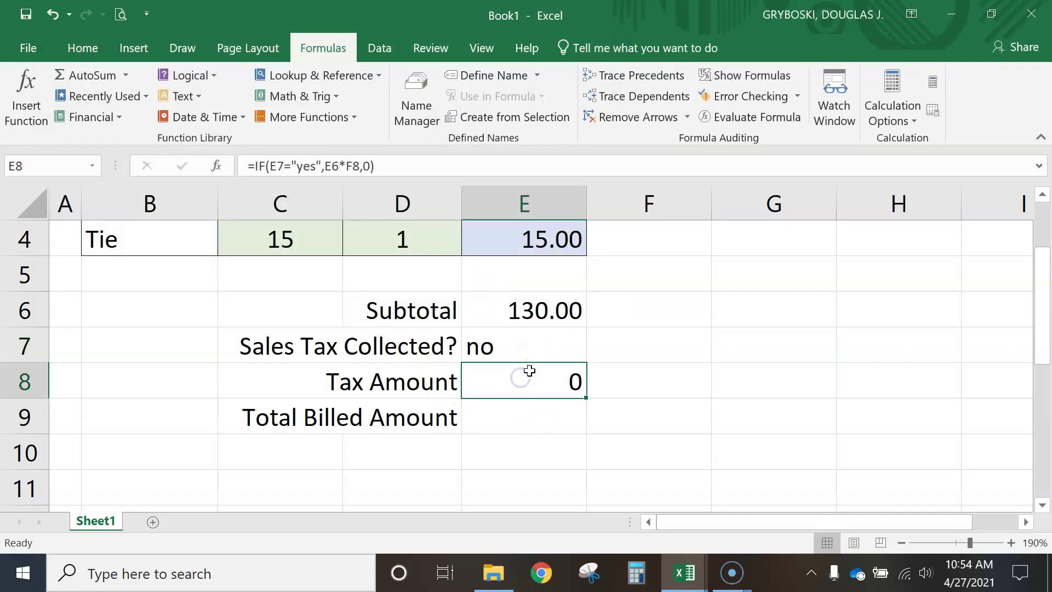
# Check the tax rate beside Tax Amount in the sales tax example workbook, and return to Book1 with F8 selected.
pyautogui.click(661, 389)
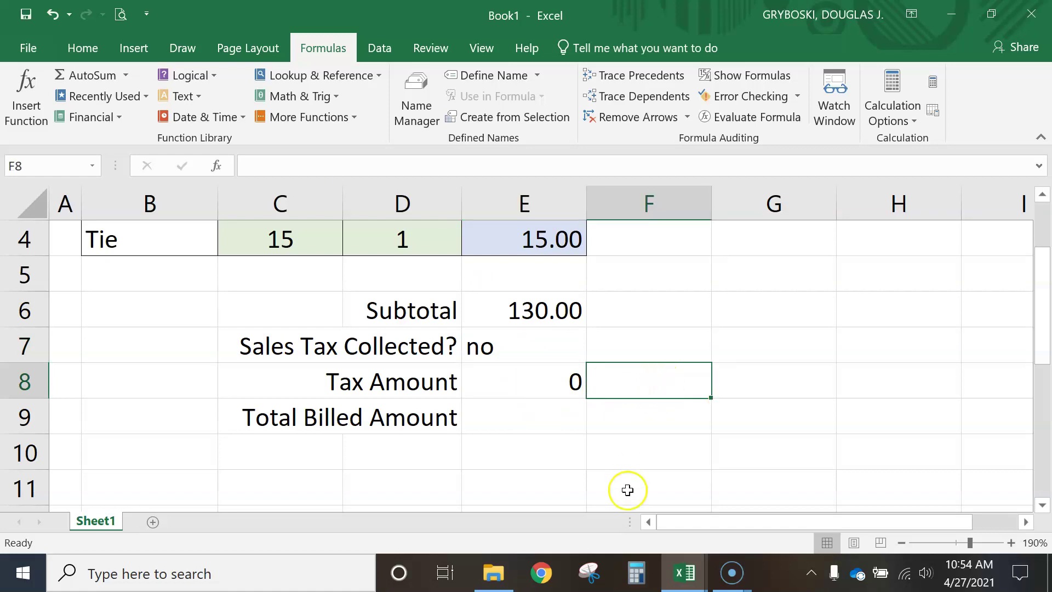
pyautogui.click(685, 572)
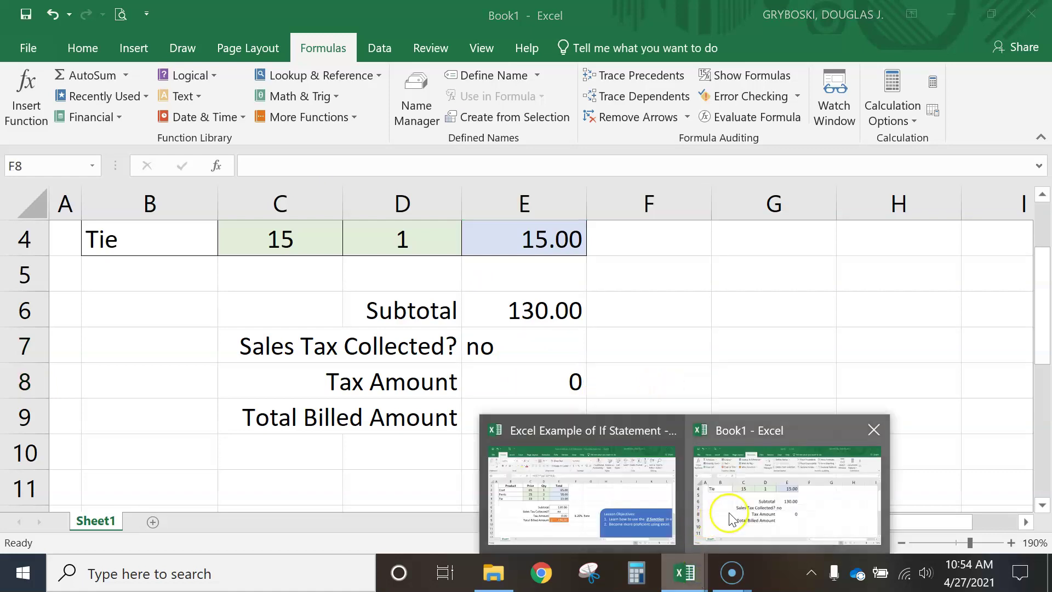
pyautogui.click(630, 471)
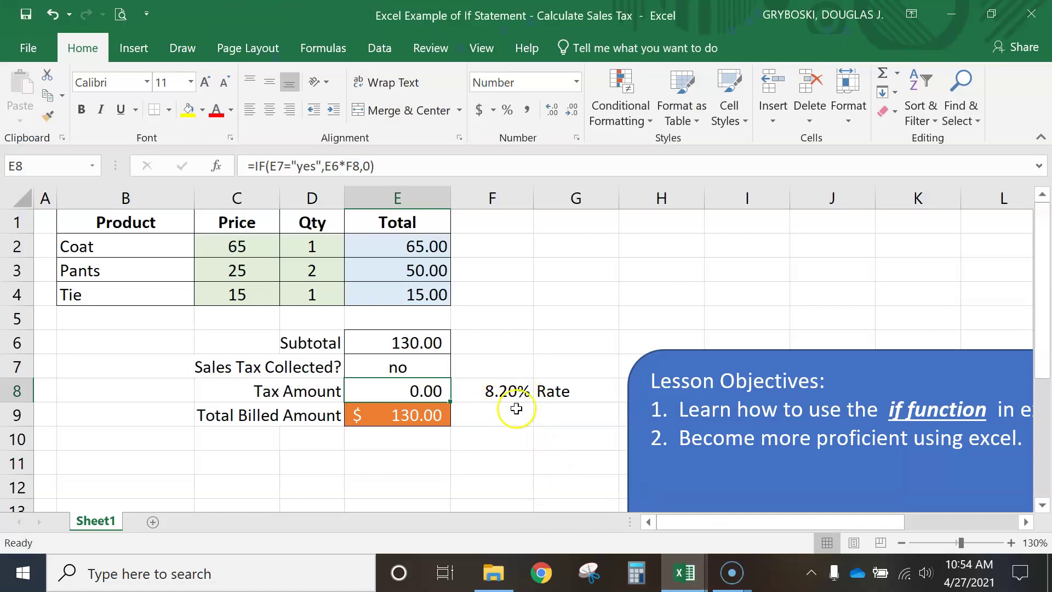
pyautogui.click(684, 573)
pyautogui.click(734, 523)
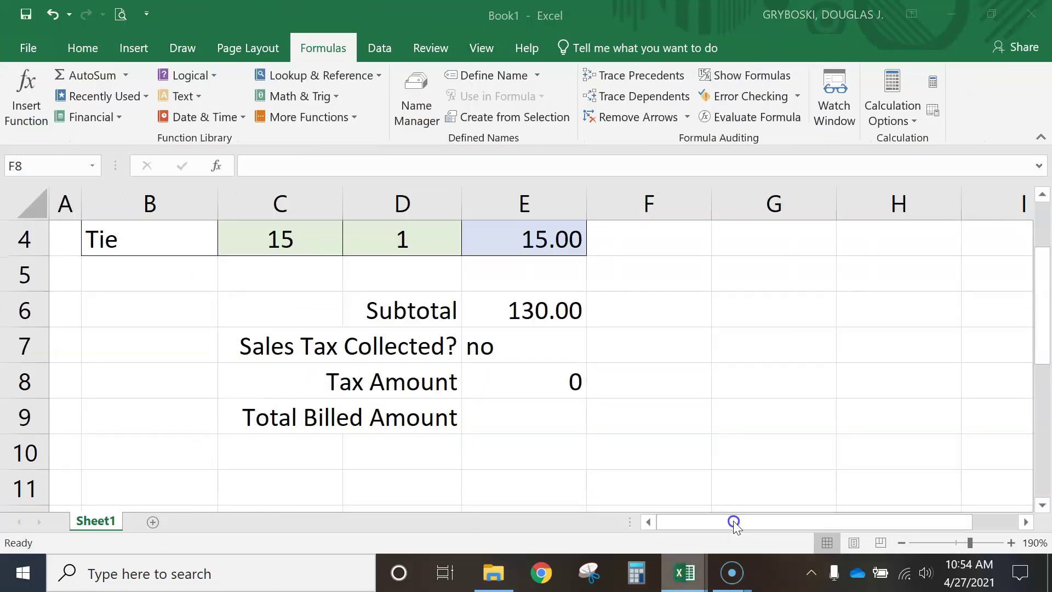
# Switch to Chrome and search Google for "colorado springs tax rate".
pyautogui.click(541, 573)
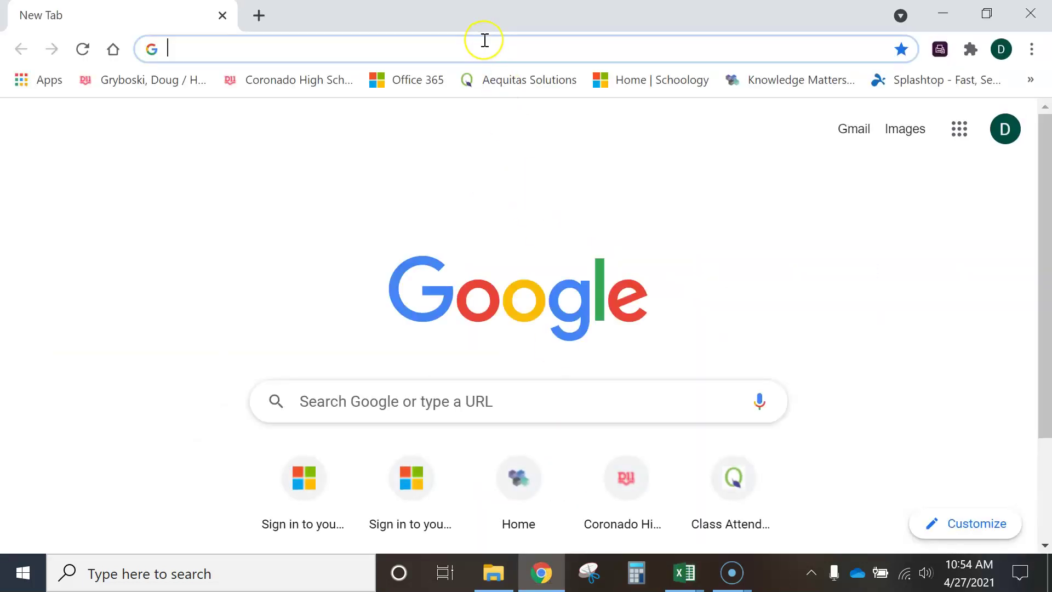
pyautogui.write('colorad')
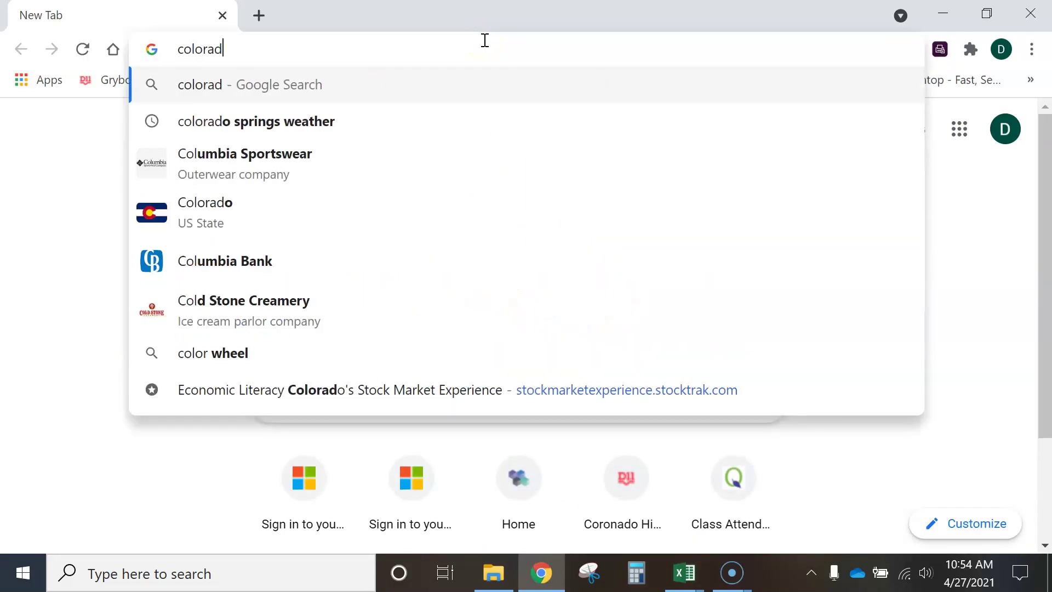
pyautogui.press('Down')
pyautogui.press('BackSpace')
pyautogui.press('BackSpace')
pyautogui.press('BackSpace')
pyautogui.press('BackSpace')
pyautogui.press('BackSpace')
pyautogui.press('BackSpace')
pyautogui.press('BackSpace')
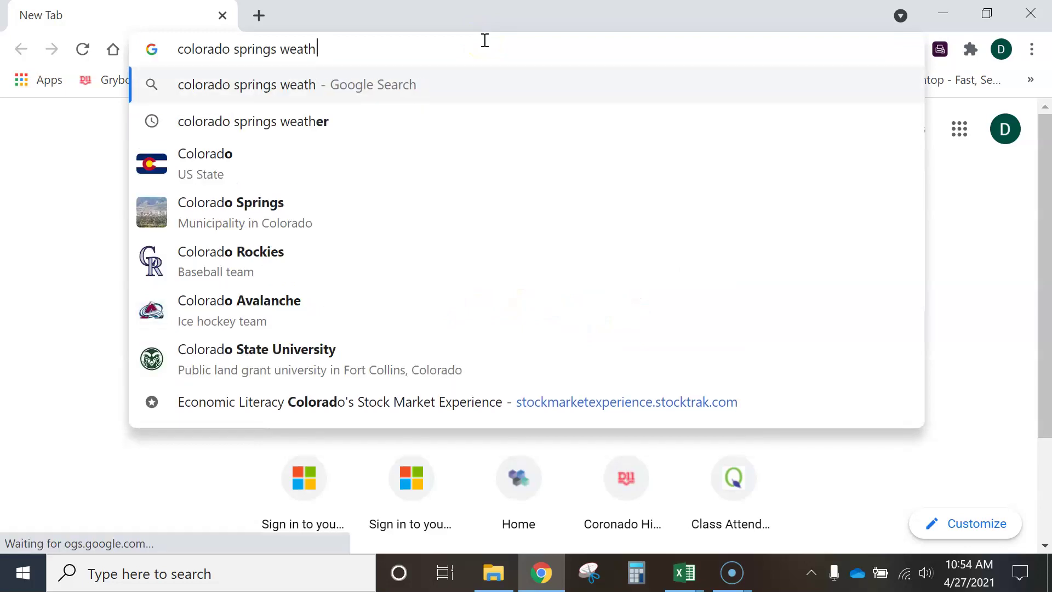
pyautogui.write('ta')
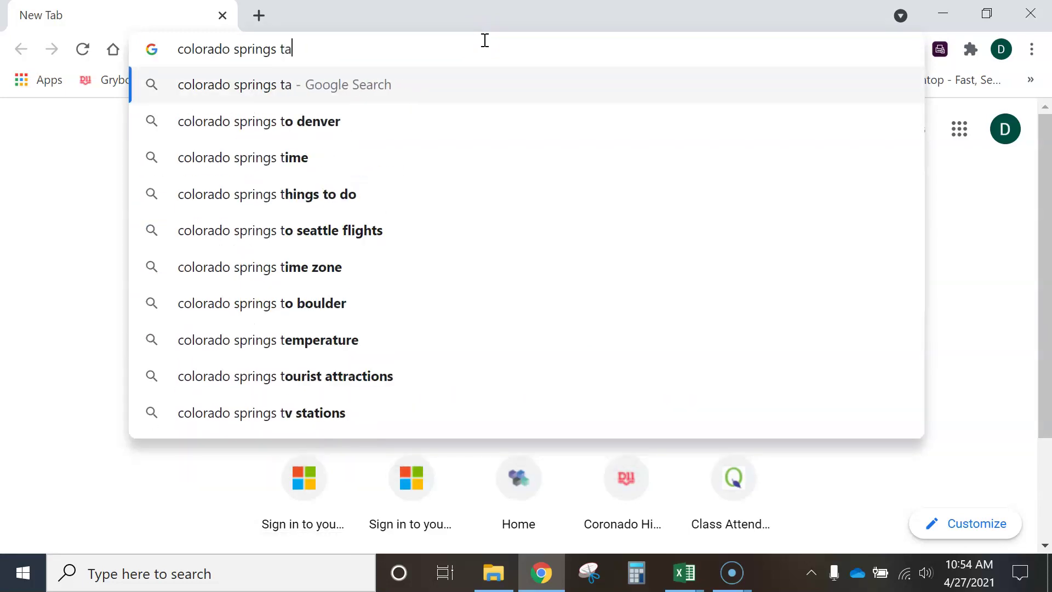
pyautogui.write('x rate')
pyautogui.press('Return')
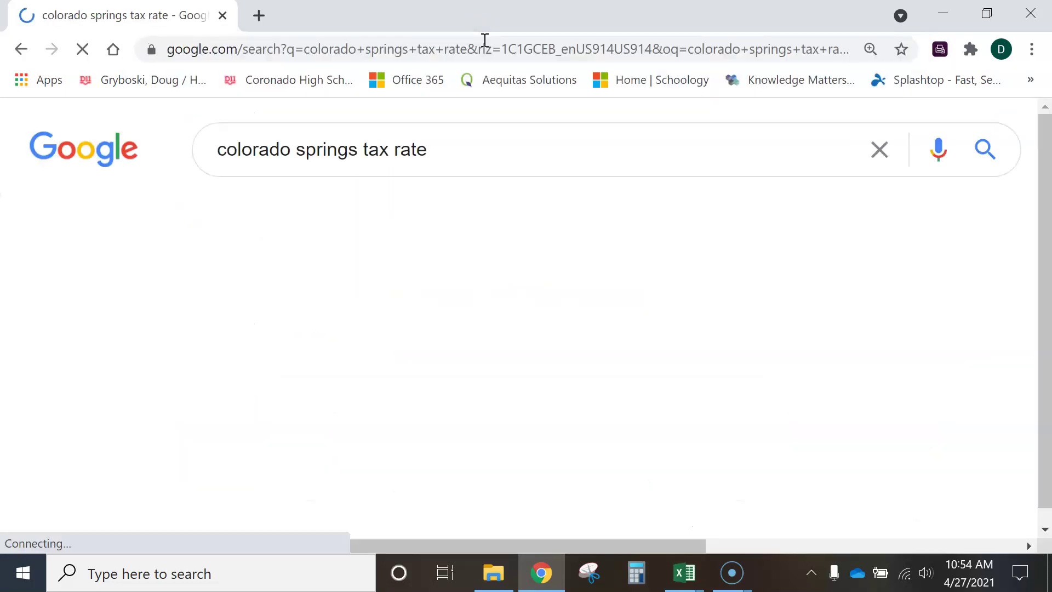
# Look through the search results and open the coloradosprings.gov page "Sales and Use Tax Rate Change Effective 1/1/2021".
pyautogui.scroll(-3, 422, 247)
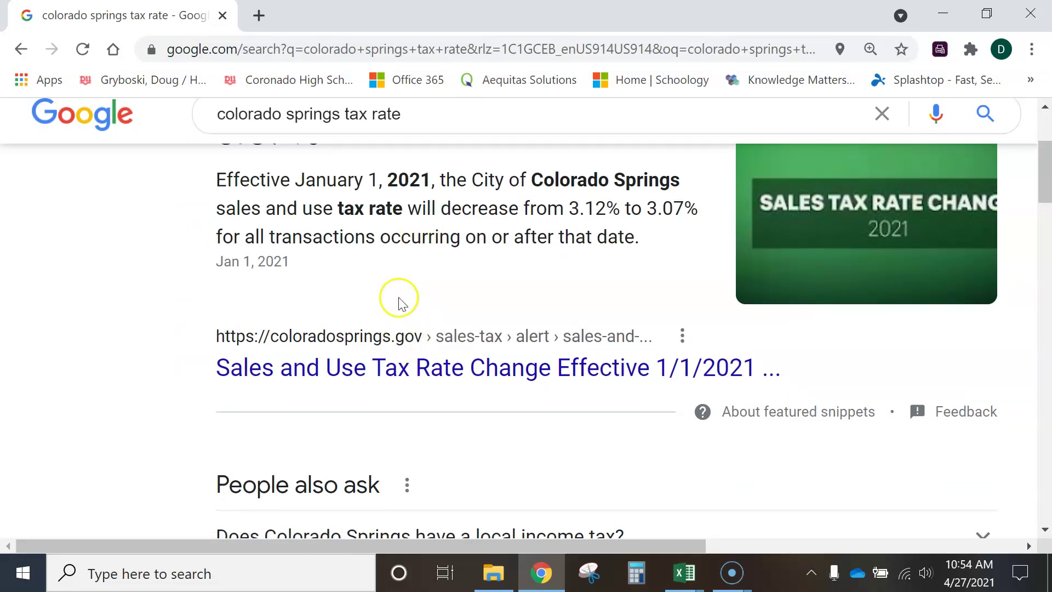
pyautogui.scroll(4, 351, 230)
pyautogui.scroll(-3, 420, 351)
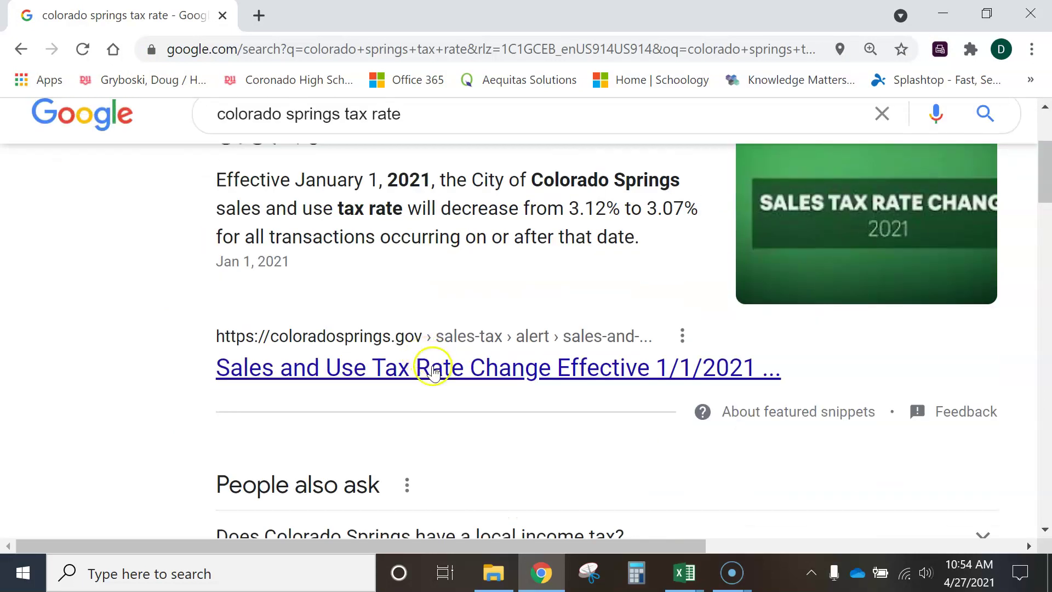
pyautogui.click(404, 371)
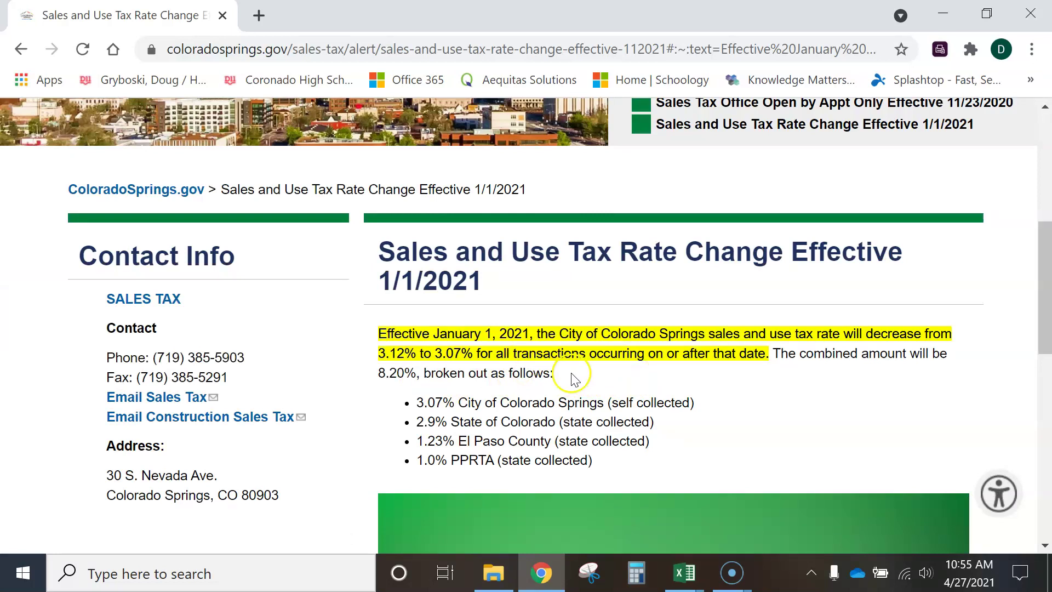
# Examine the combined sales tax rate and its city, state, county and PPRTA breakdown, highlighting each in the text.
pyautogui.click(378, 375)
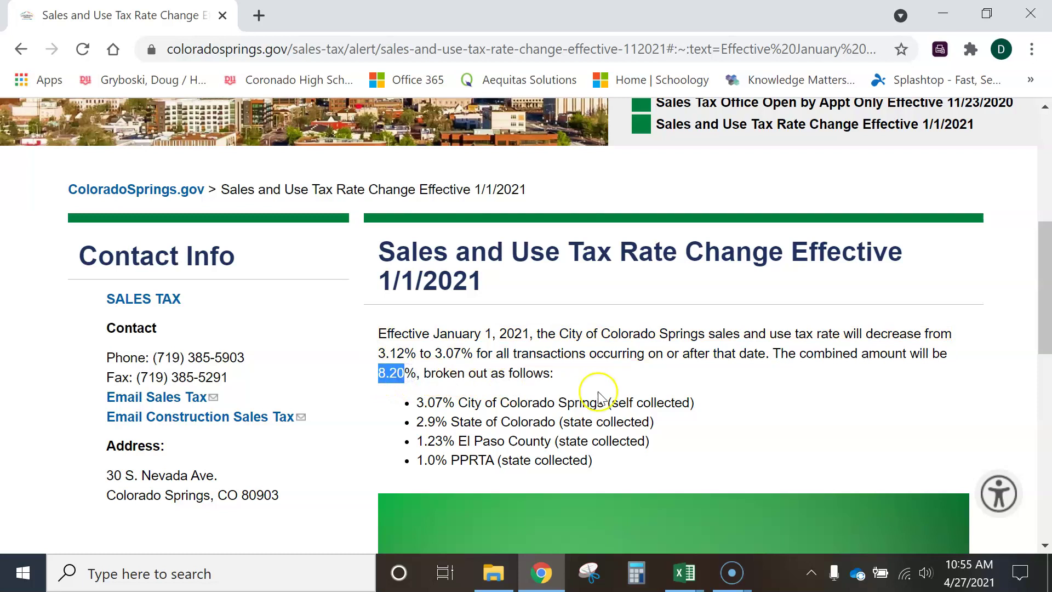
pyautogui.scroll(-2, 619, 390)
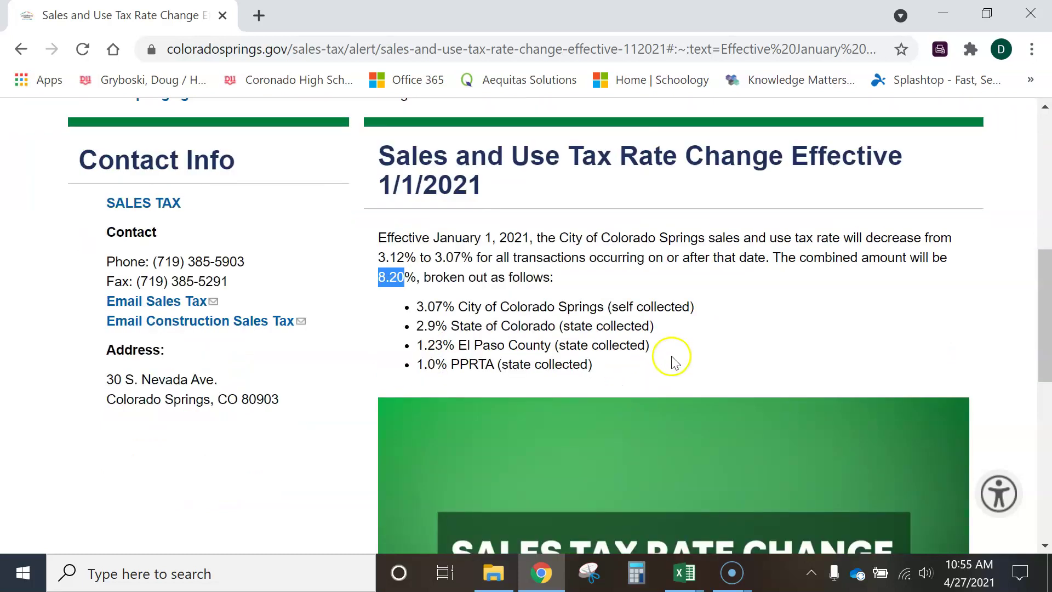
pyautogui.scroll(1, 868, 348)
pyautogui.scroll(-1, 866, 345)
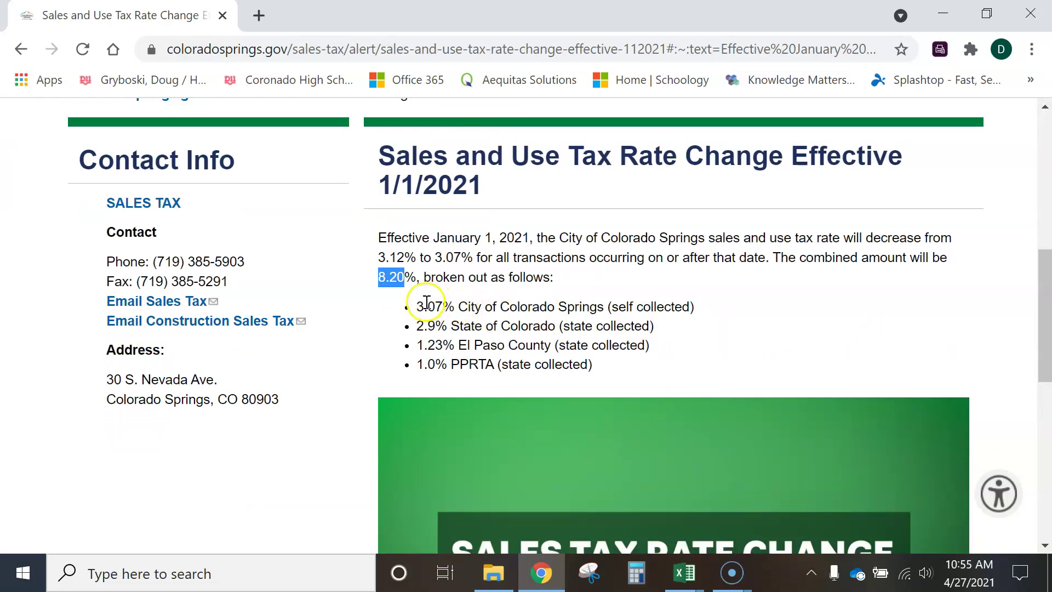
pyautogui.moveTo(416, 308); pyautogui.dragTo(606, 360)
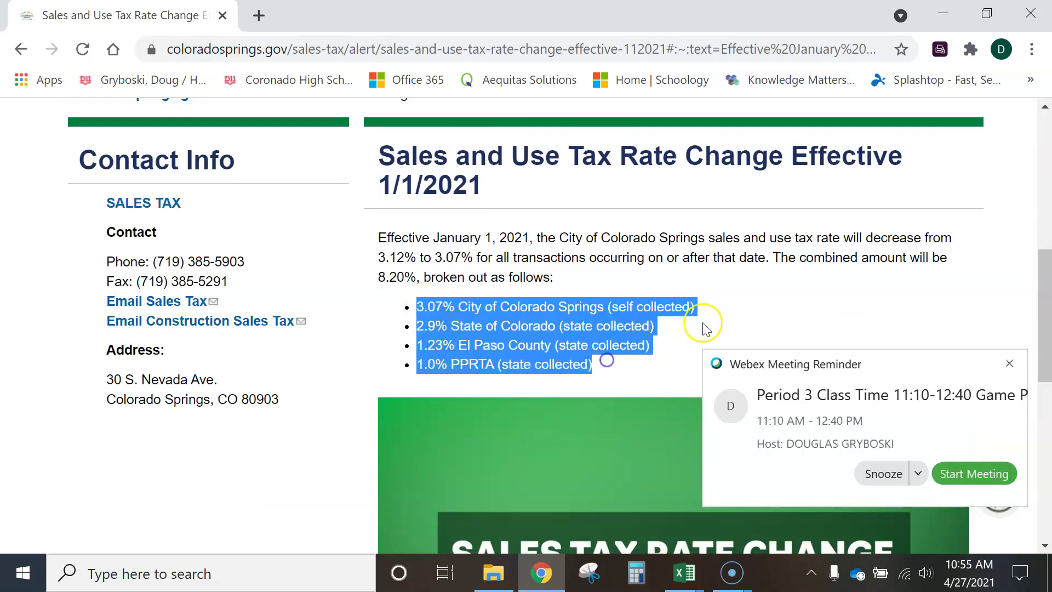
pyautogui.click(721, 293)
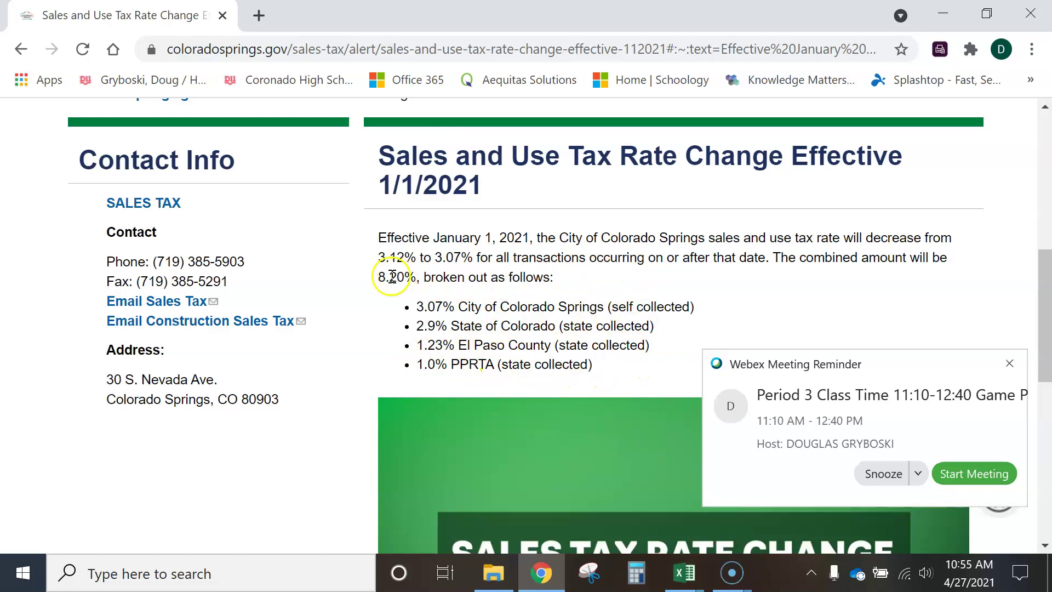
pyautogui.moveTo(376, 277); pyautogui.dragTo(407, 277)
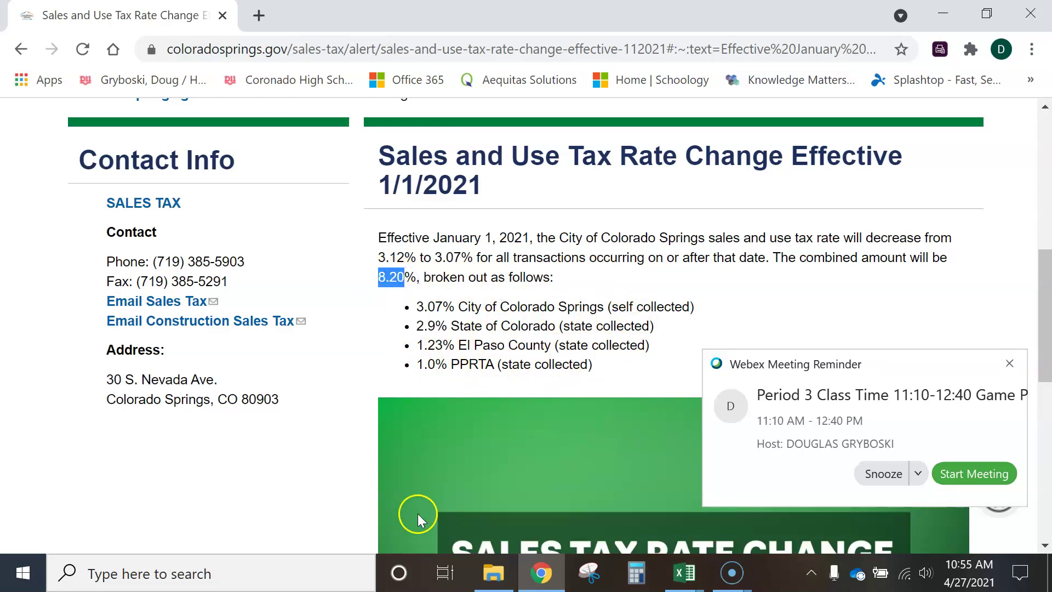
# Return to Book1 in Excel and dismiss the Webex meeting reminder covering the sheet.
pyautogui.click(688, 580)
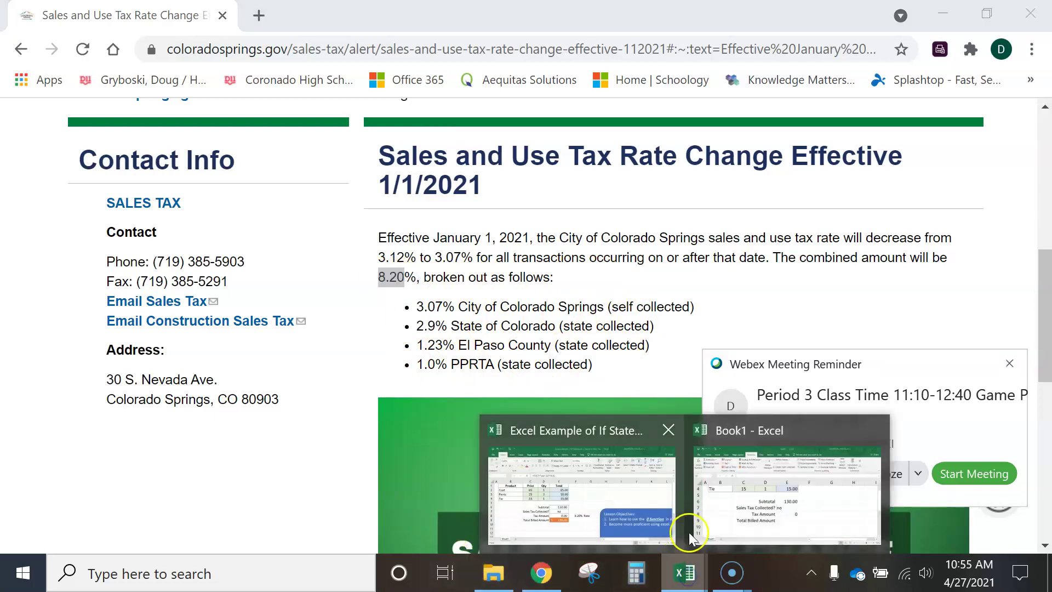
pyautogui.click(740, 530)
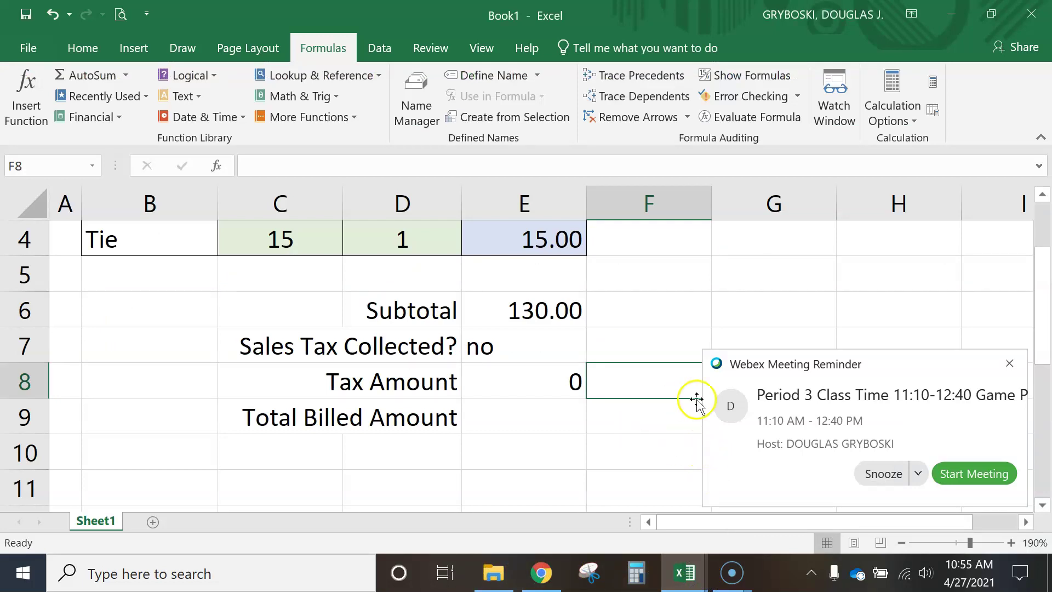
pyautogui.click(1010, 366)
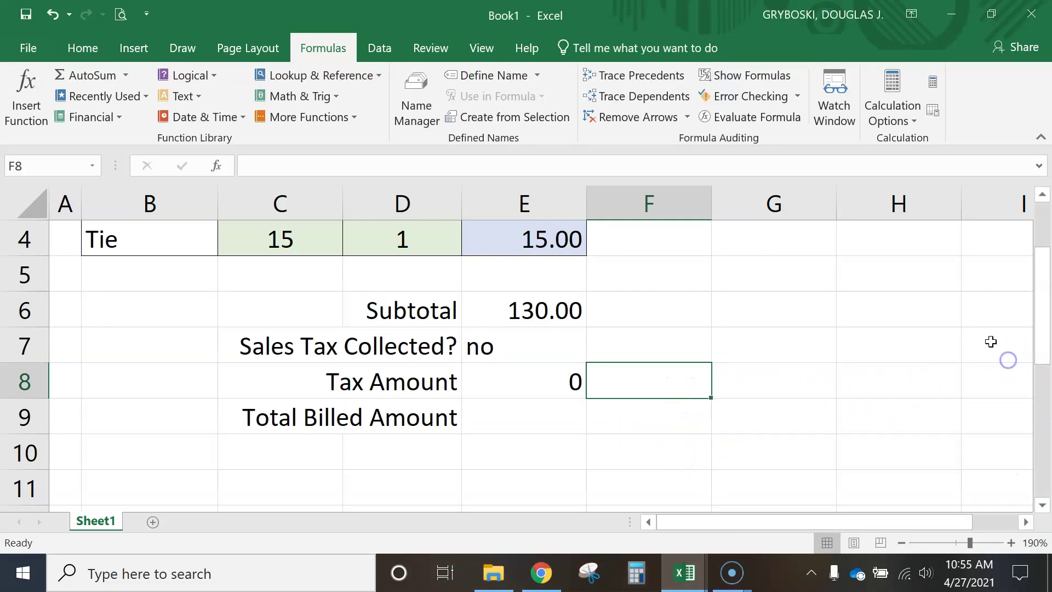
# Format cell F8 beside Tax Amount as a percentage and enter a tax rate of 8.2%.
pyautogui.click(79, 50)
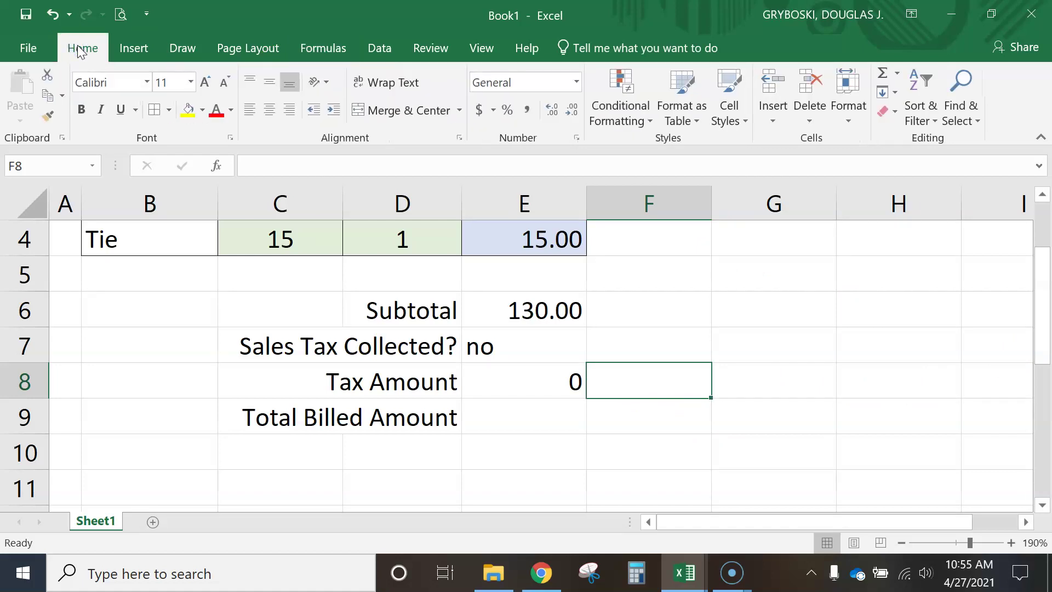
pyautogui.click(514, 115)
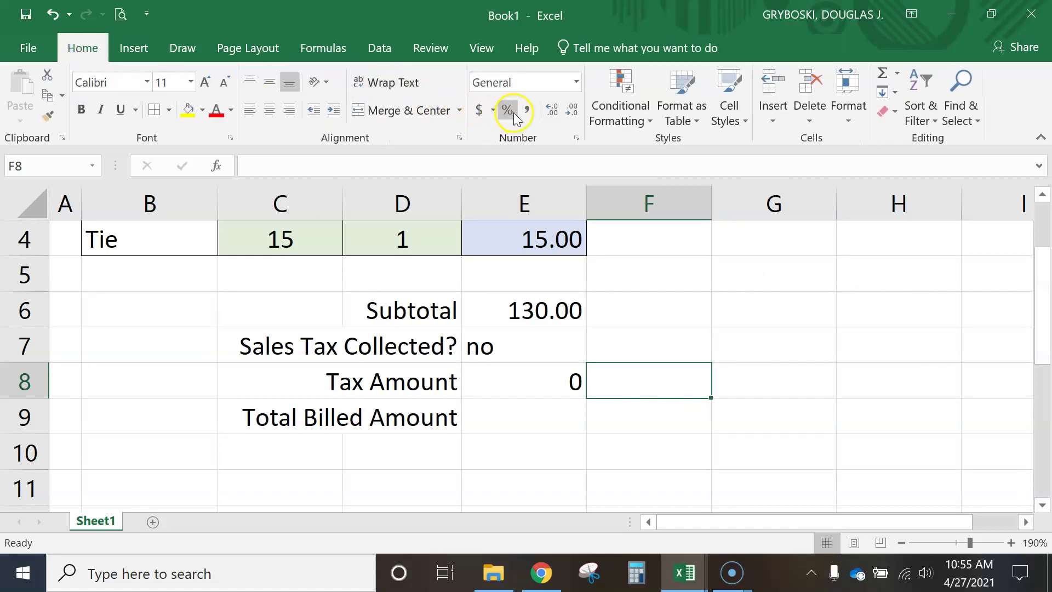
pyautogui.click(623, 386)
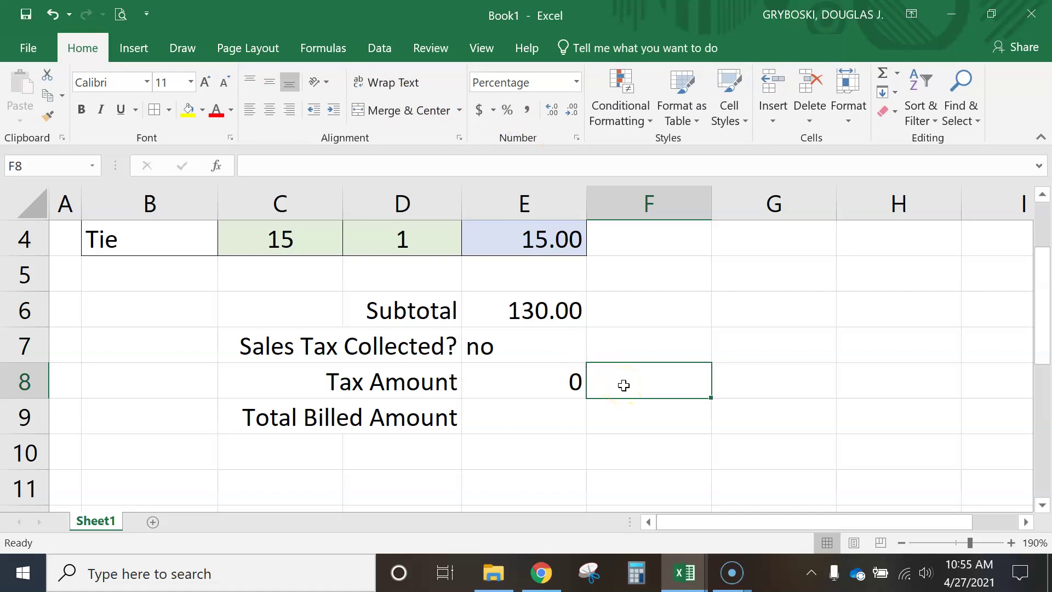
pyautogui.write('8.2')
pyautogui.press('Return')
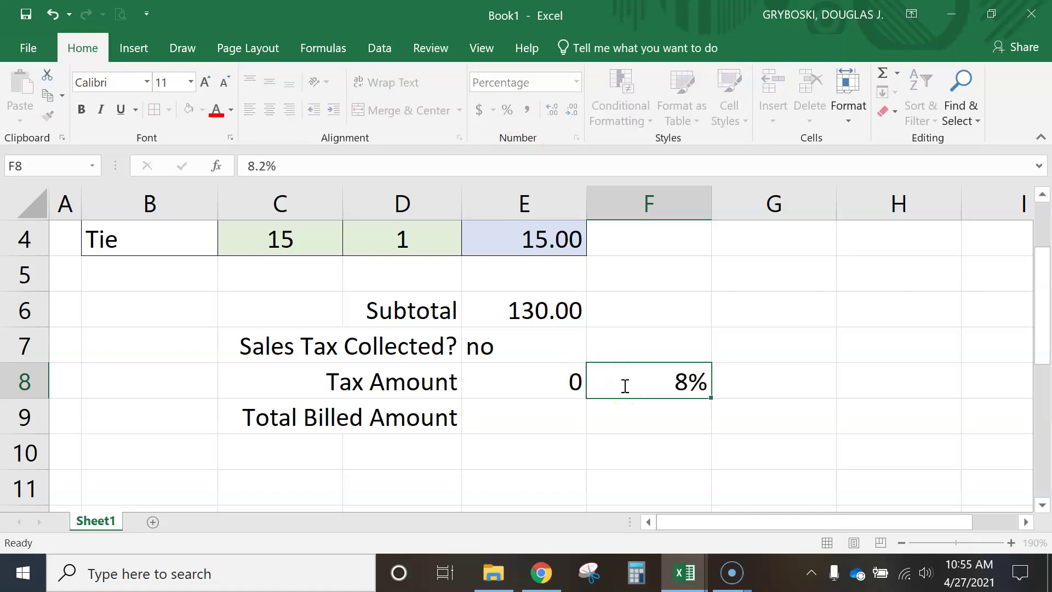
# Increase the tax rate in F8 to two displayed decimal places.
pyautogui.click(665, 395)
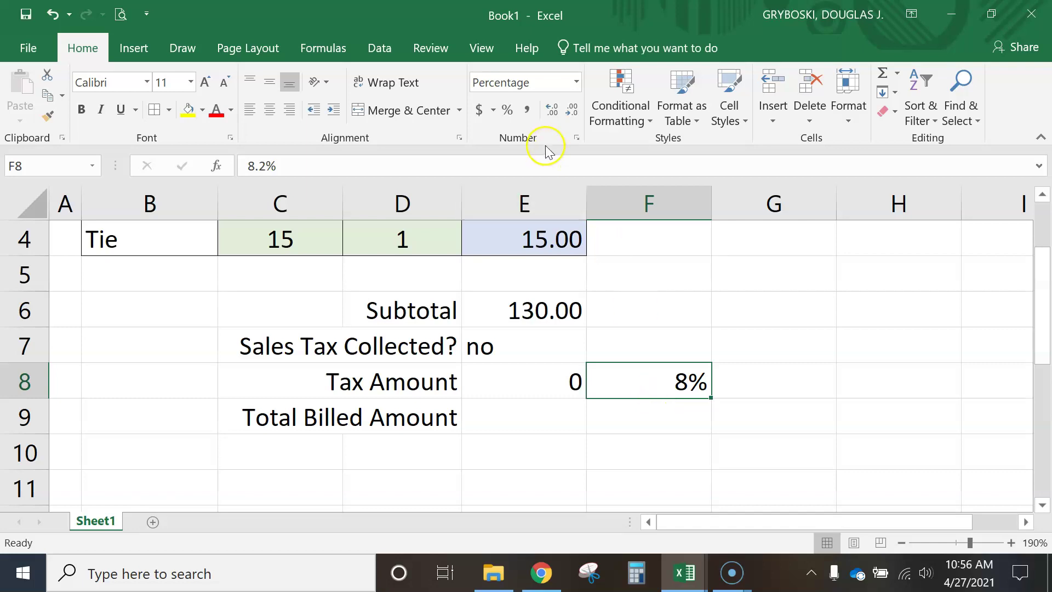
pyautogui.click(553, 112)
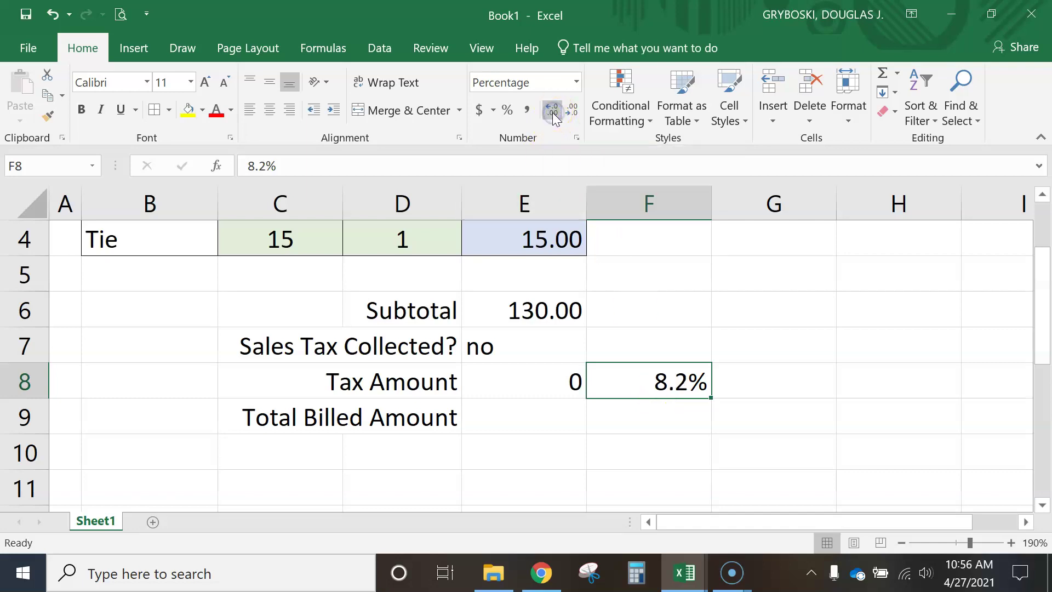
pyautogui.click(554, 112)
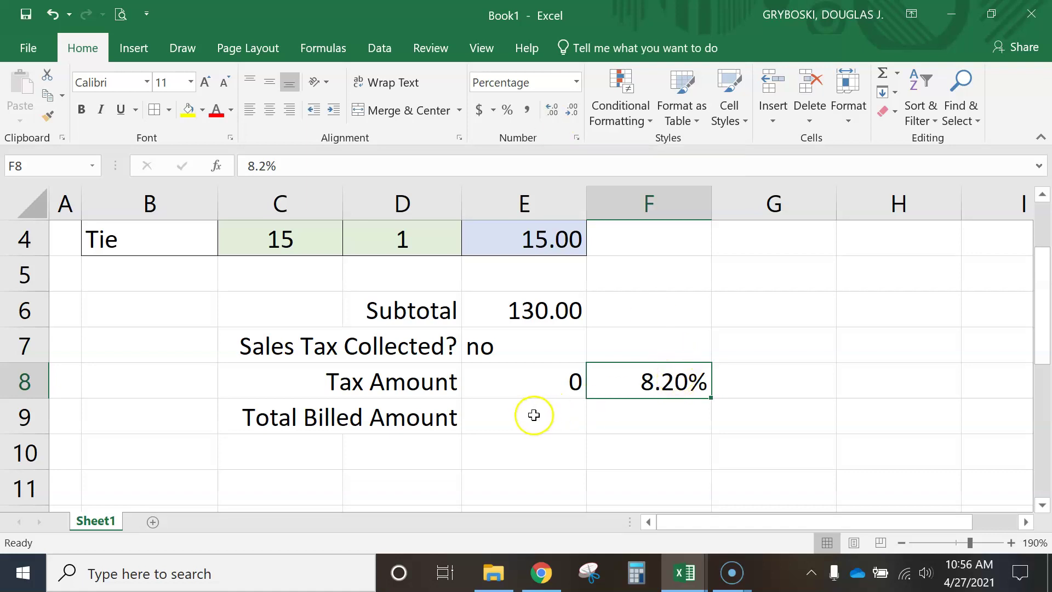
# Set the Sales Tax Collected? answer in E7 to yes.
pyautogui.click(537, 378)
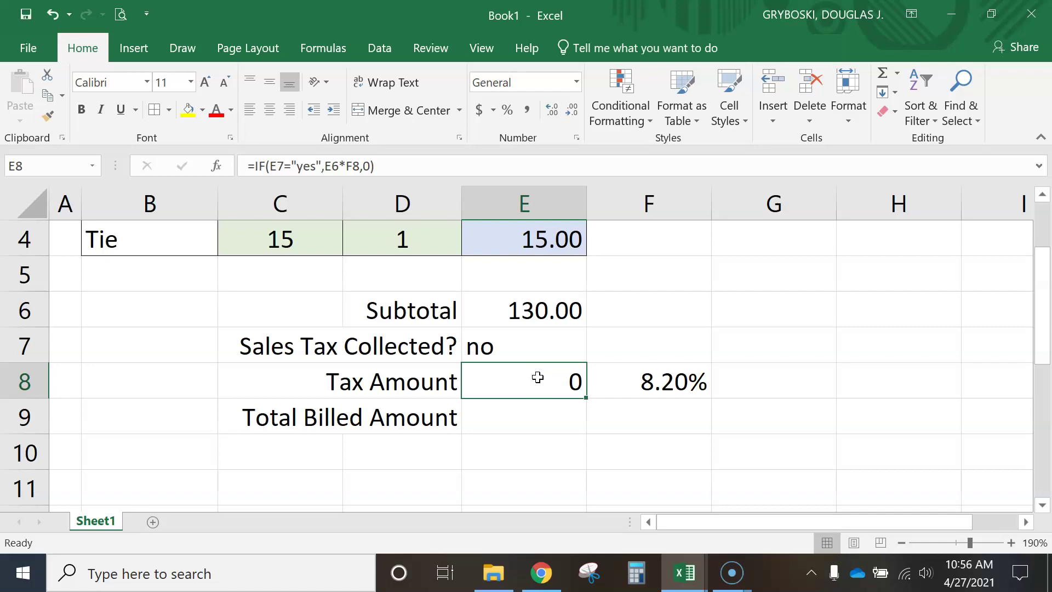
pyautogui.click(522, 351)
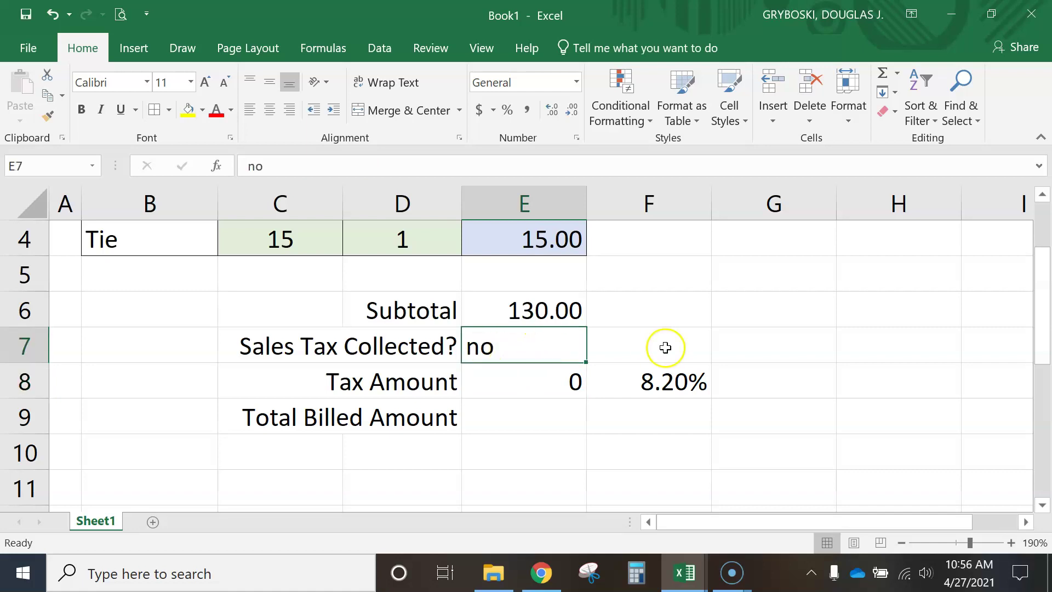
pyautogui.write('yes')
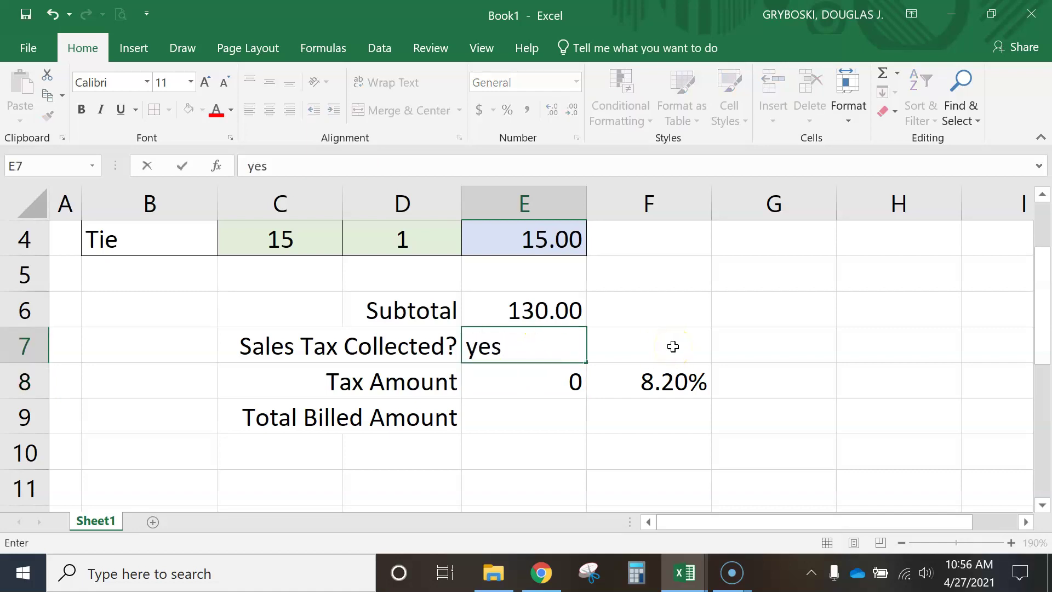
pyautogui.press('Return')
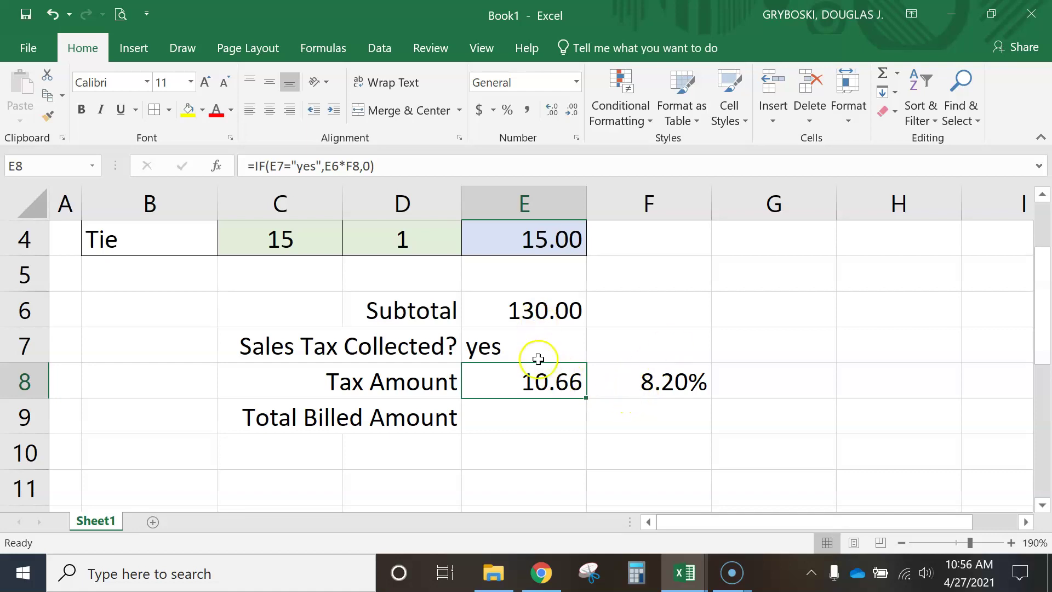
# Review the IF formula behind the Tax Amount in E8, including its value-if-true and value-if-false arguments, without altering it.
pyautogui.doubleClick(536, 377)
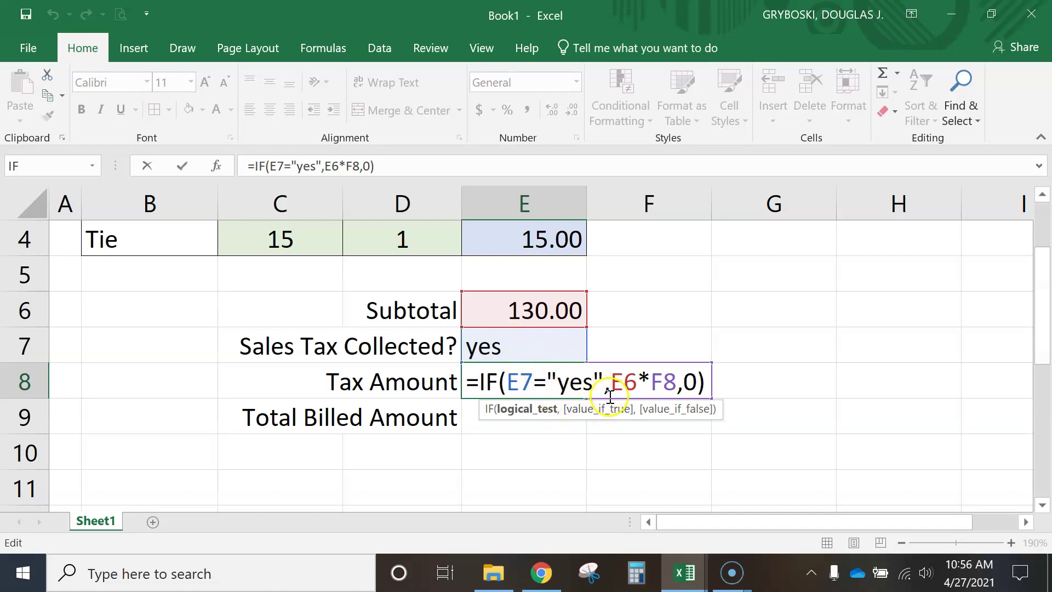
pyautogui.moveTo(616, 382); pyautogui.dragTo(697, 382)
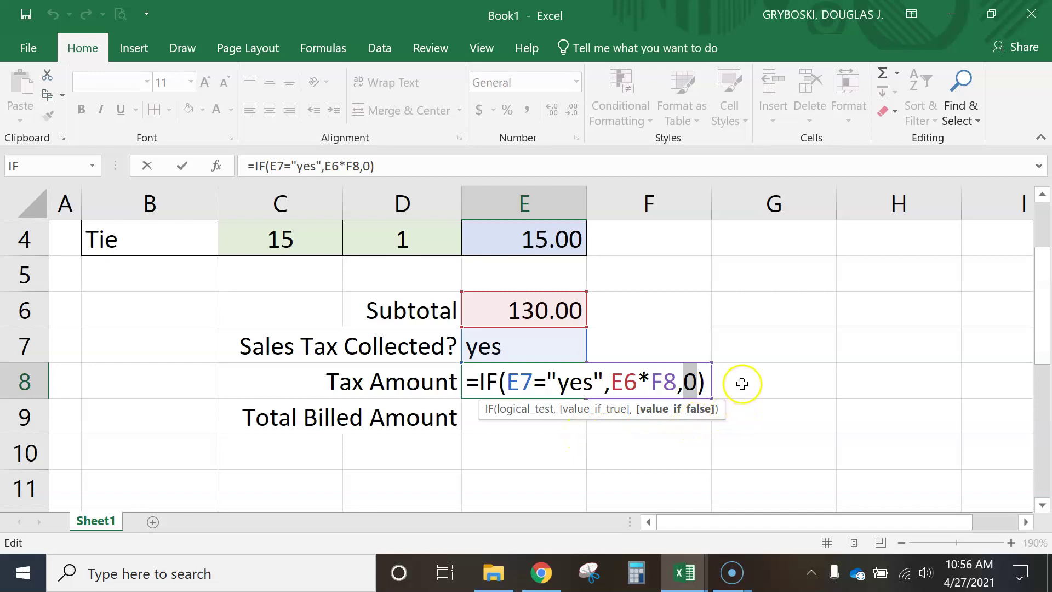
pyautogui.hotkey('ctrl', 'Return')
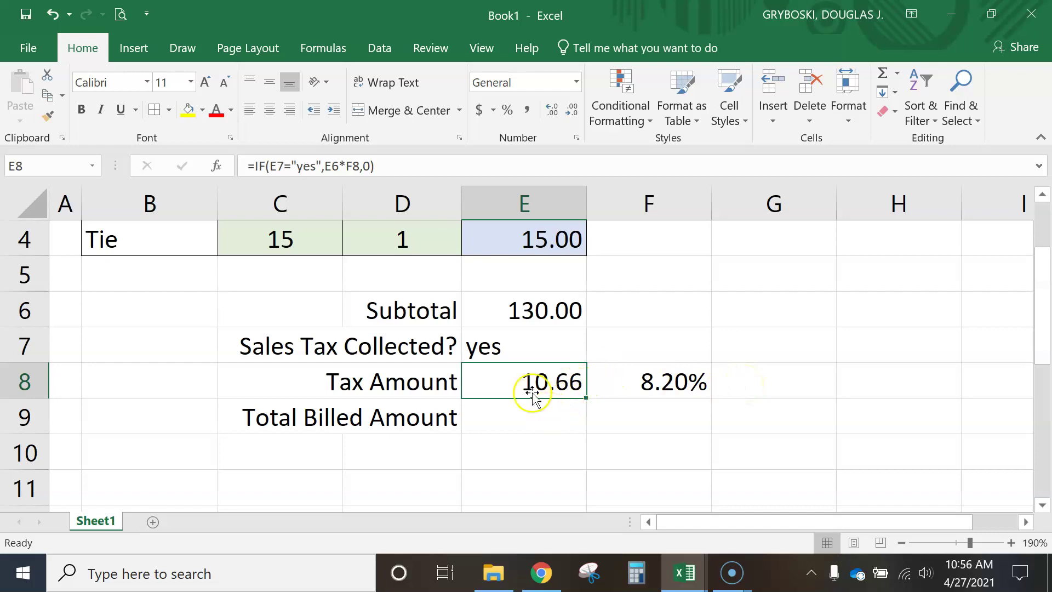
pyautogui.click(404, 162)
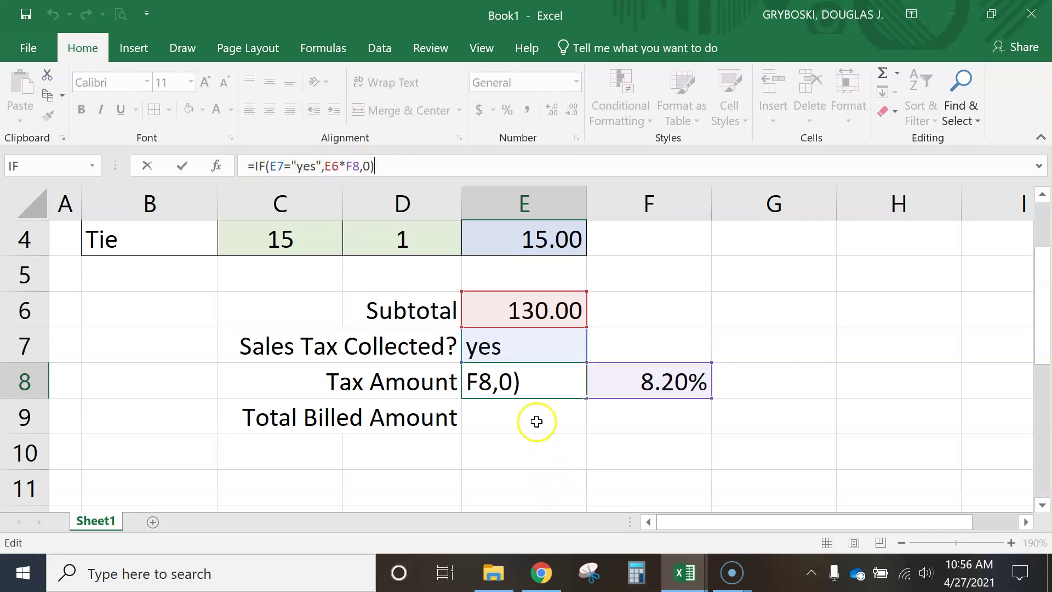
pyautogui.hotkey('ctrl', 'Return')
# Calculate the Total Billed Amount in E9 by adding the subtotal and the tax amount with =E6+E8.
pyautogui.click(515, 420)
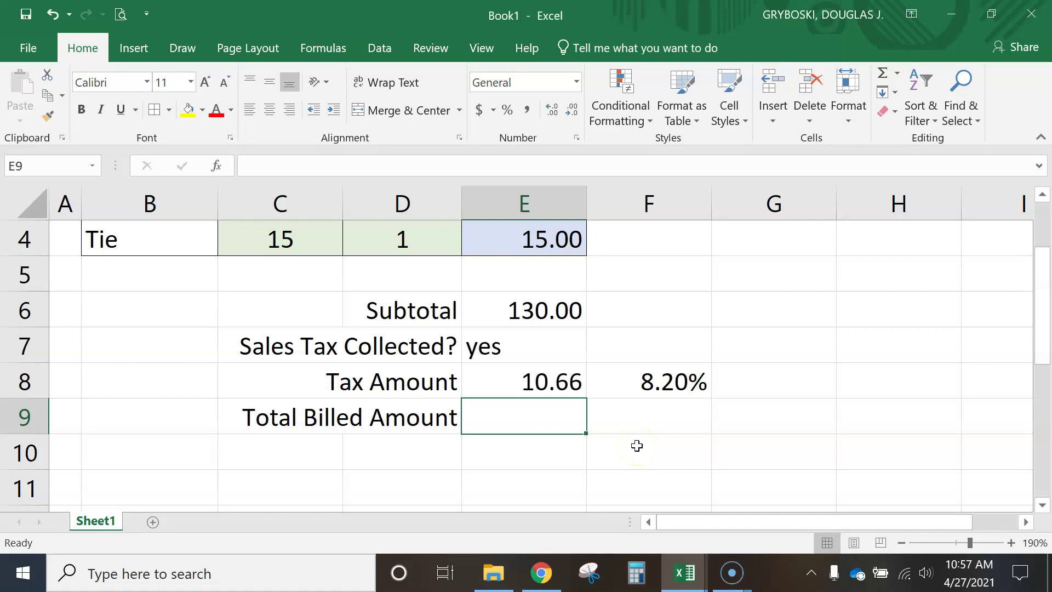
pyautogui.write('=')
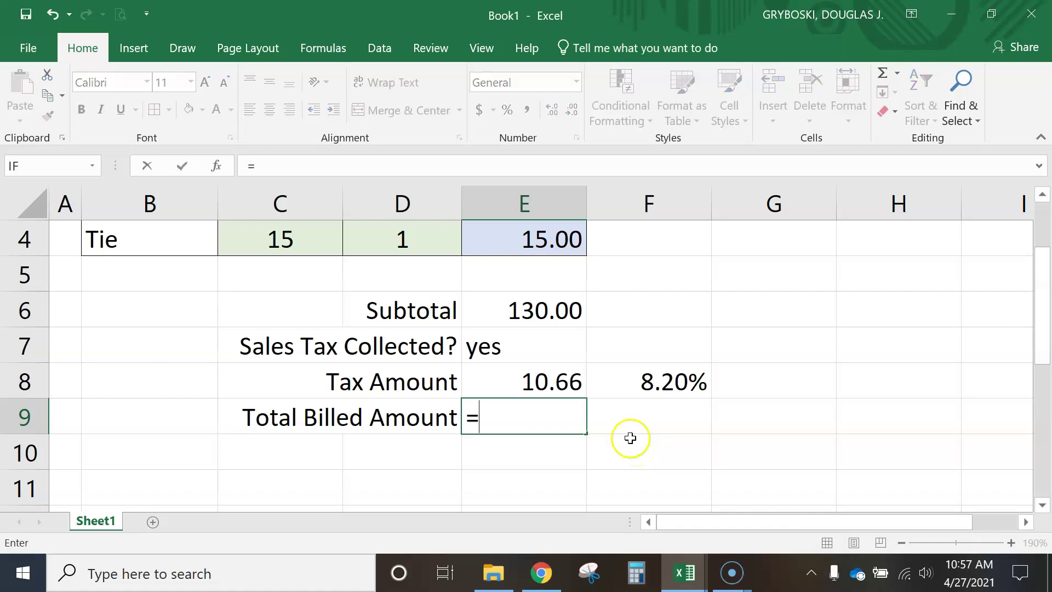
pyautogui.click(548, 310)
pyautogui.write('+')
pyautogui.click(562, 382)
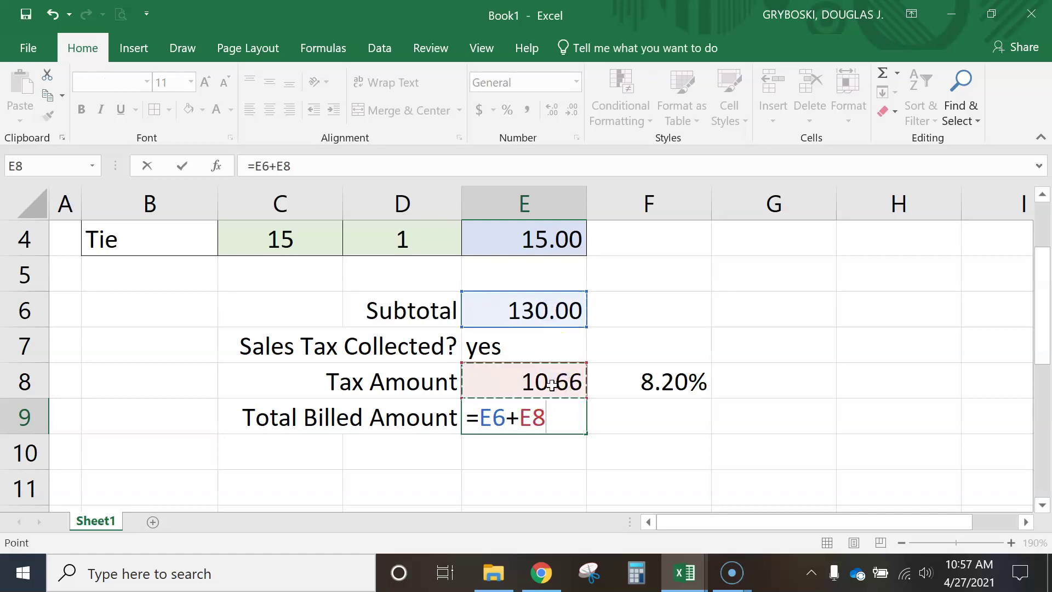
pyautogui.press('Return')
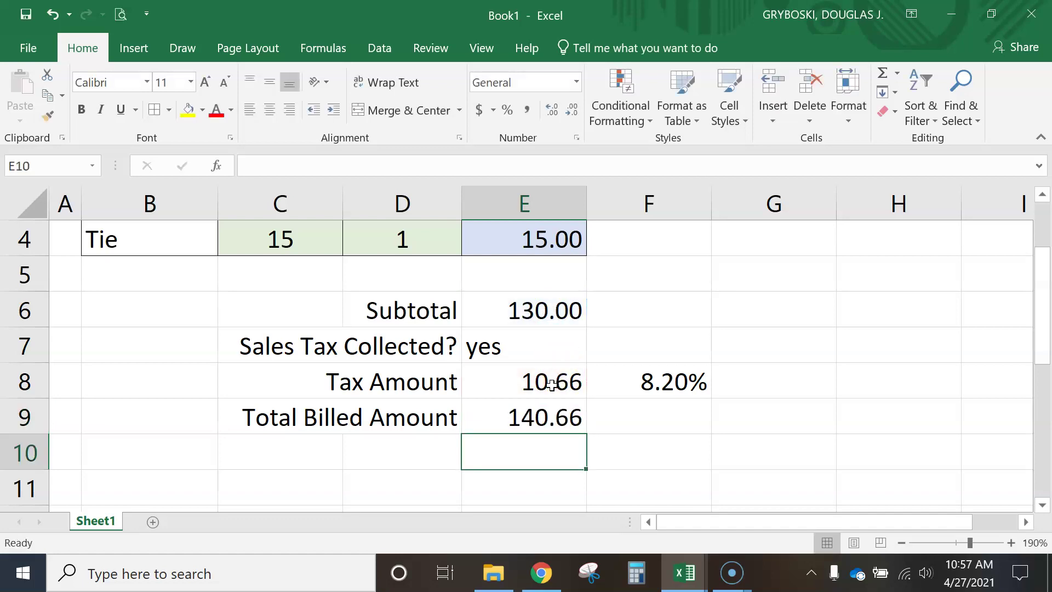
# Change the Sales Tax Collected? answer in E7 to no.
pyautogui.click(524, 349)
pyautogui.write('no')
pyautogui.press('Return')
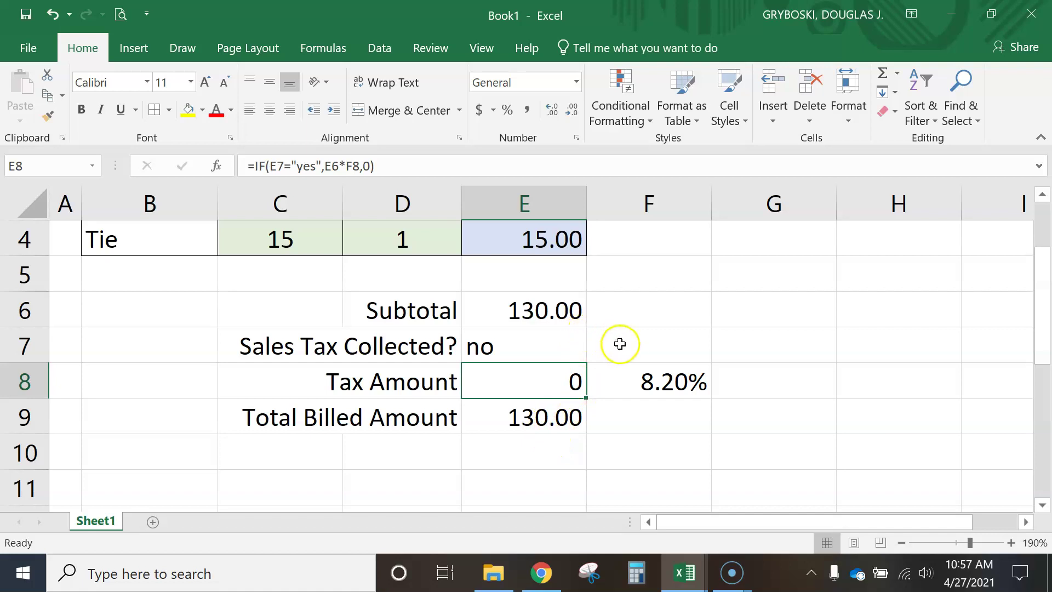
# Format the Subtotal in E6 as Currency with two decimal places and no currency symbol.
pyautogui.click(563, 307)
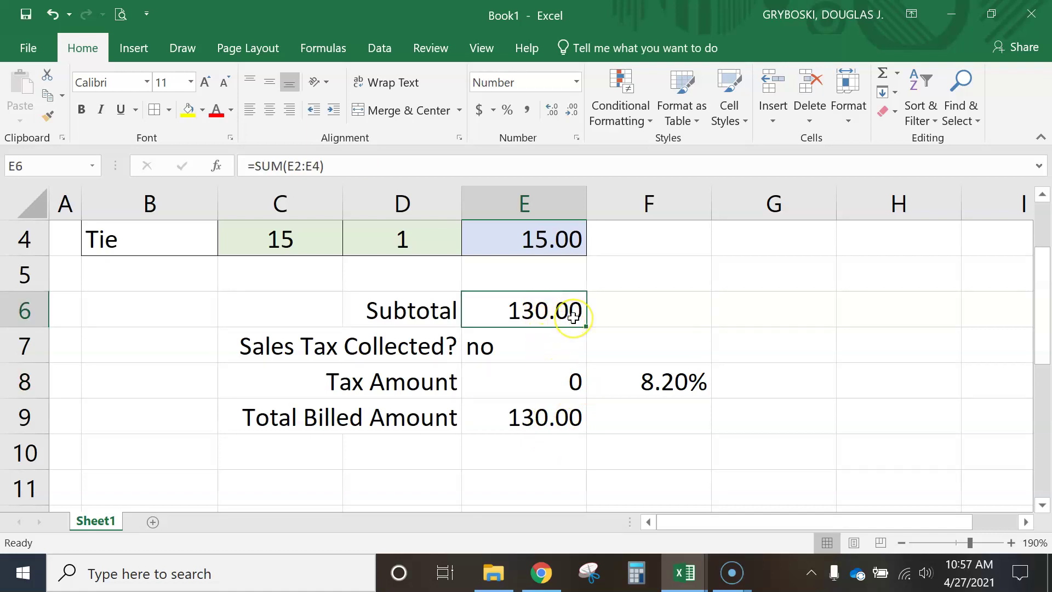
pyautogui.click(577, 138)
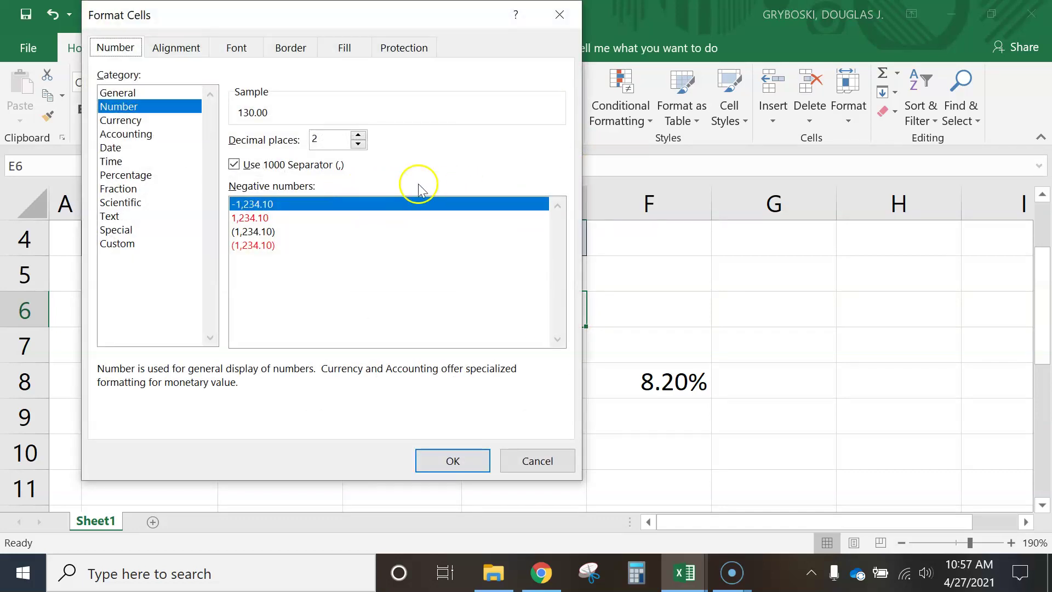
pyautogui.click(123, 122)
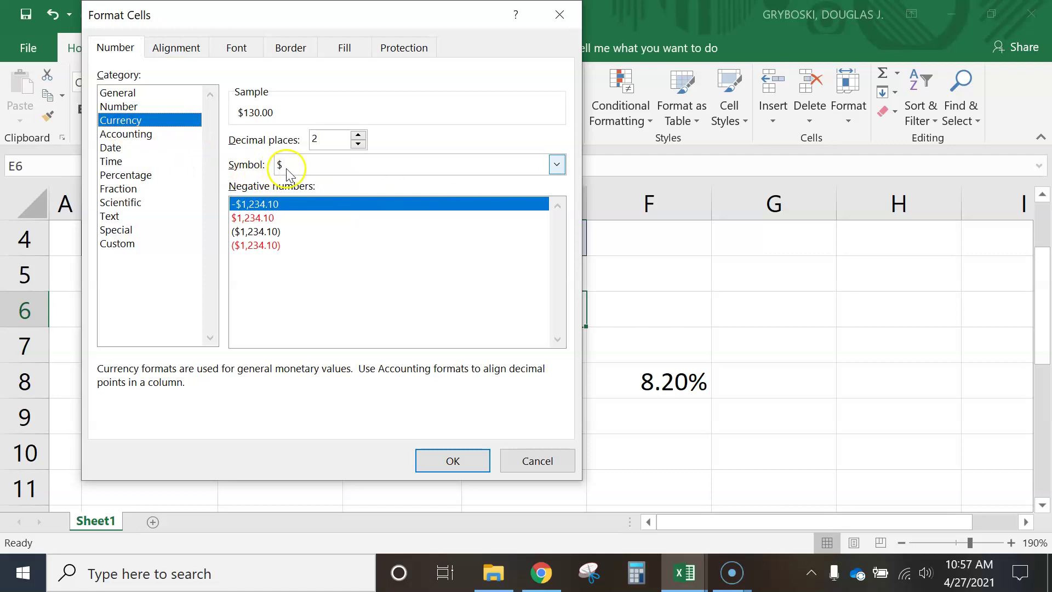
pyautogui.click(322, 166)
pyautogui.click(288, 183)
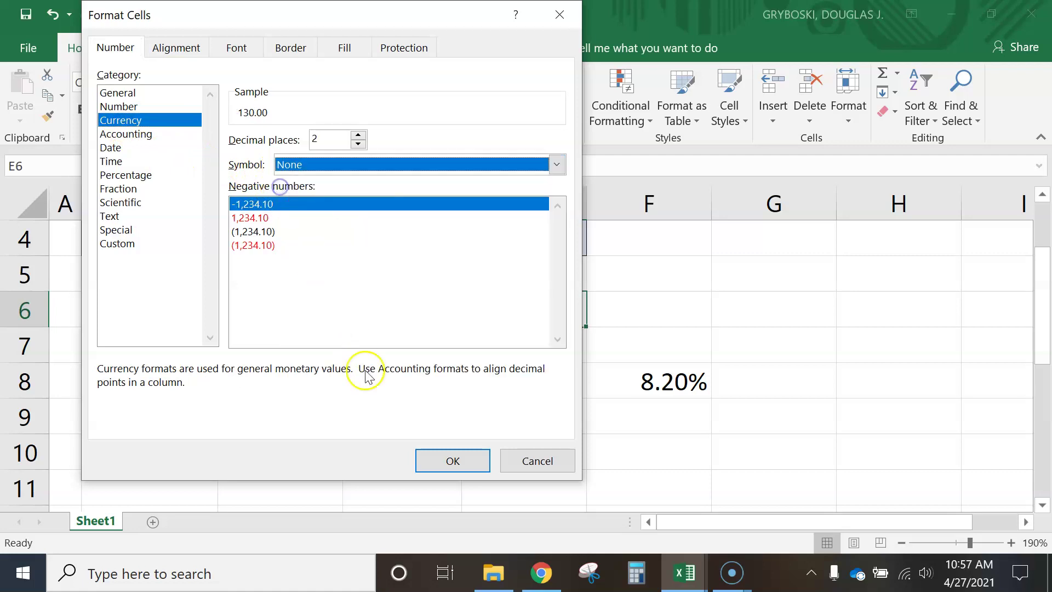
pyautogui.click(451, 461)
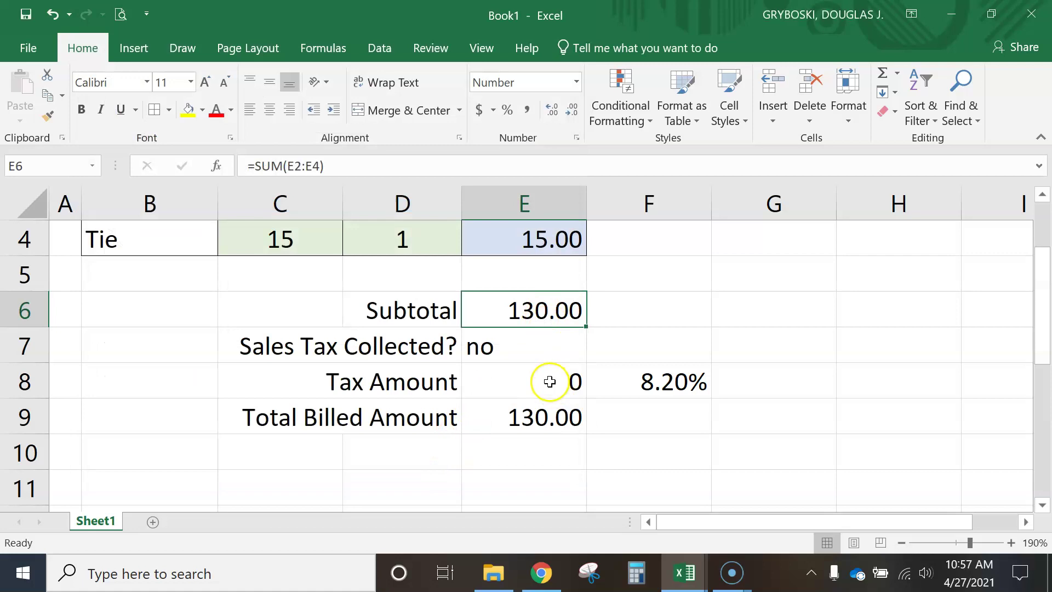
# Format the Tax Amount in E8 as Currency with two decimal places and the symbol set to None.
pyautogui.click(524, 386)
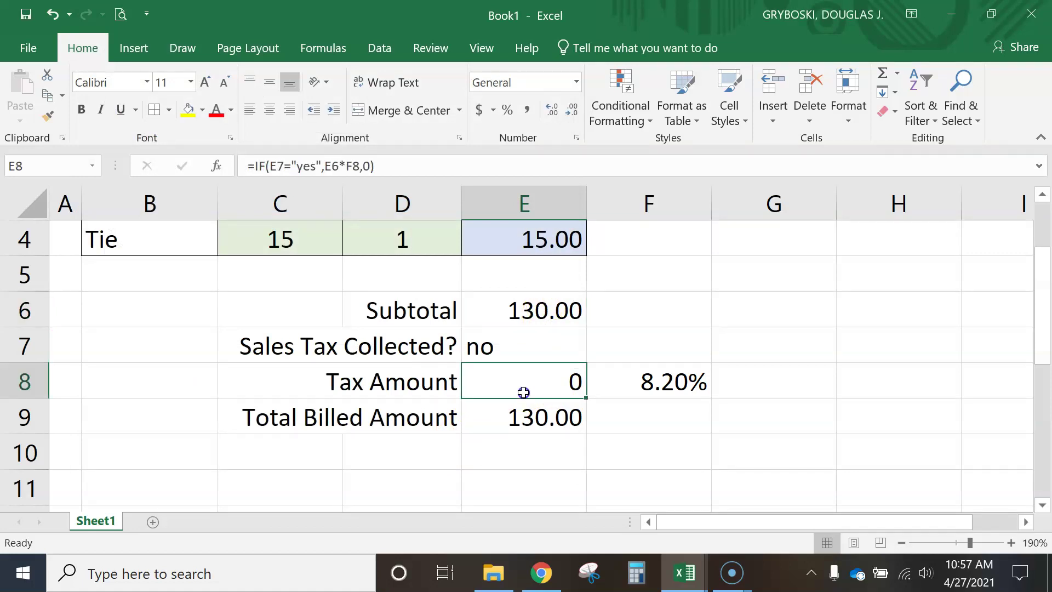
pyautogui.click(577, 138)
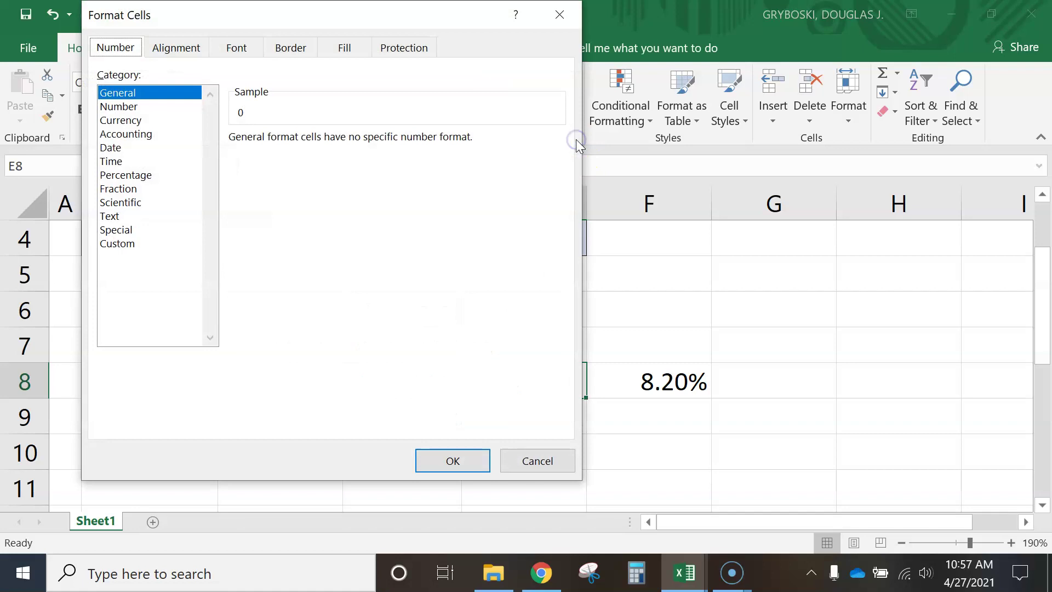
pyautogui.click(125, 120)
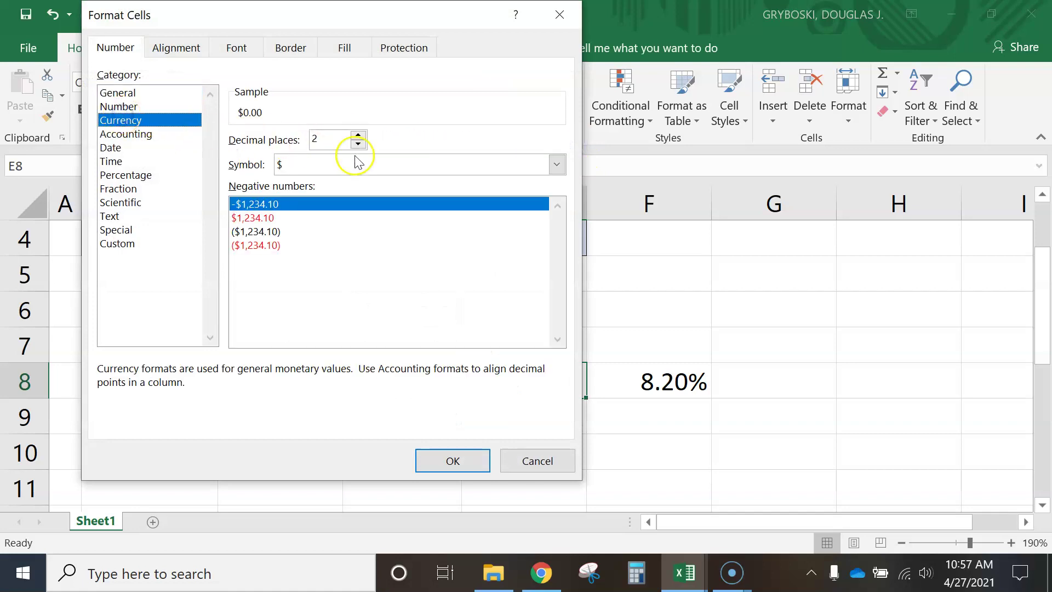
pyautogui.click(557, 164)
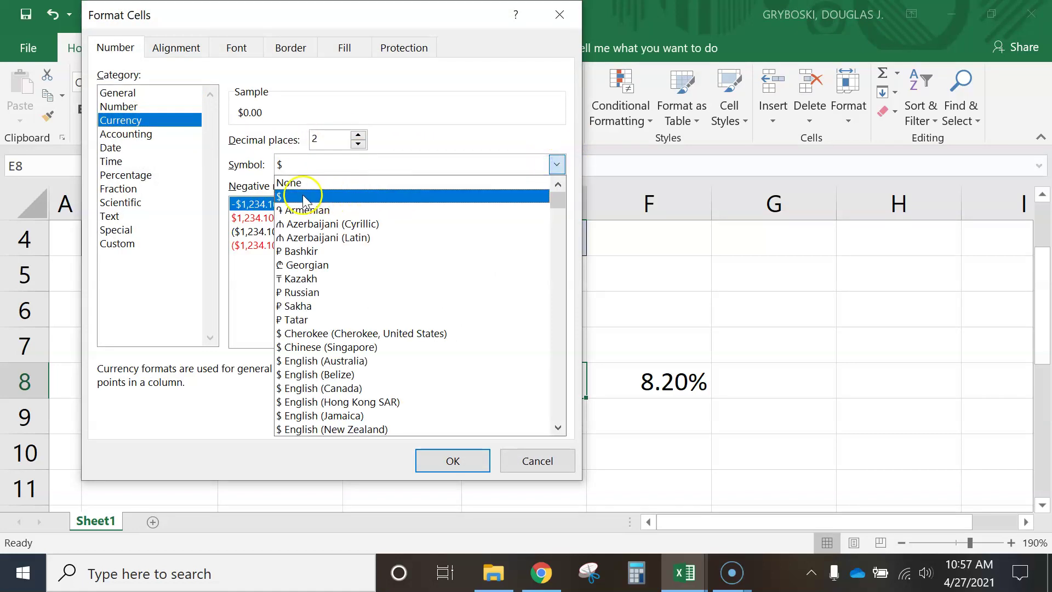
pyautogui.click(293, 183)
pyautogui.click(447, 460)
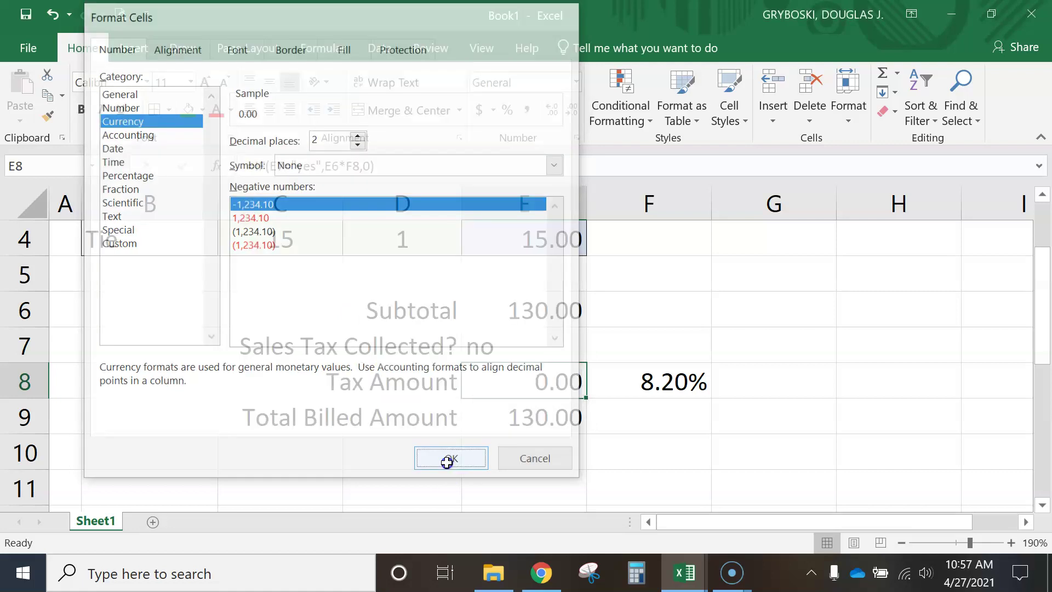
# Apply the Accounting number format with a dollar sign to the Total Billed Amount in E9.
pyautogui.click(535, 417)
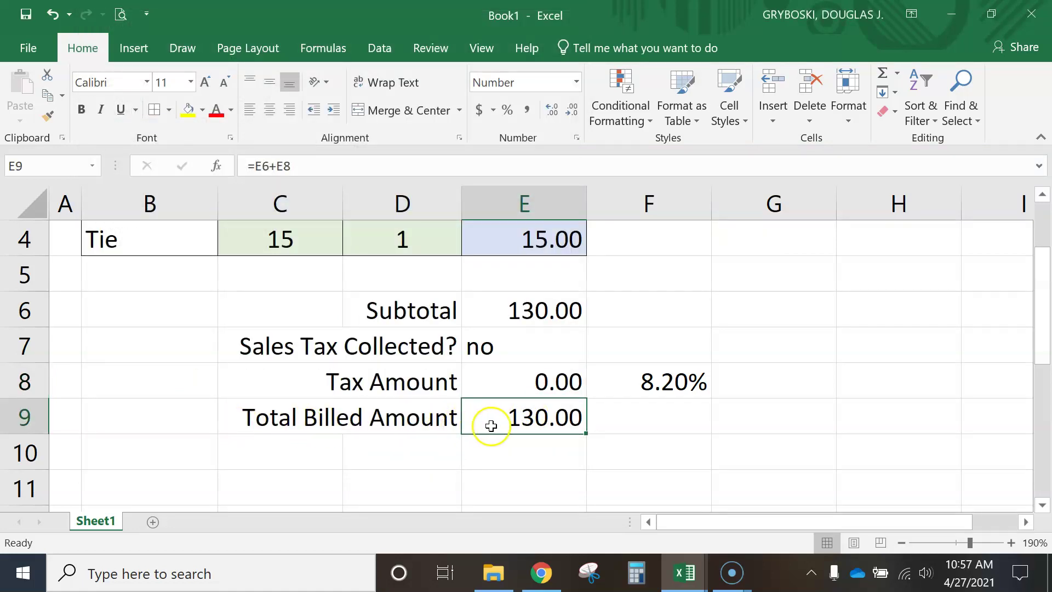
pyautogui.click(481, 112)
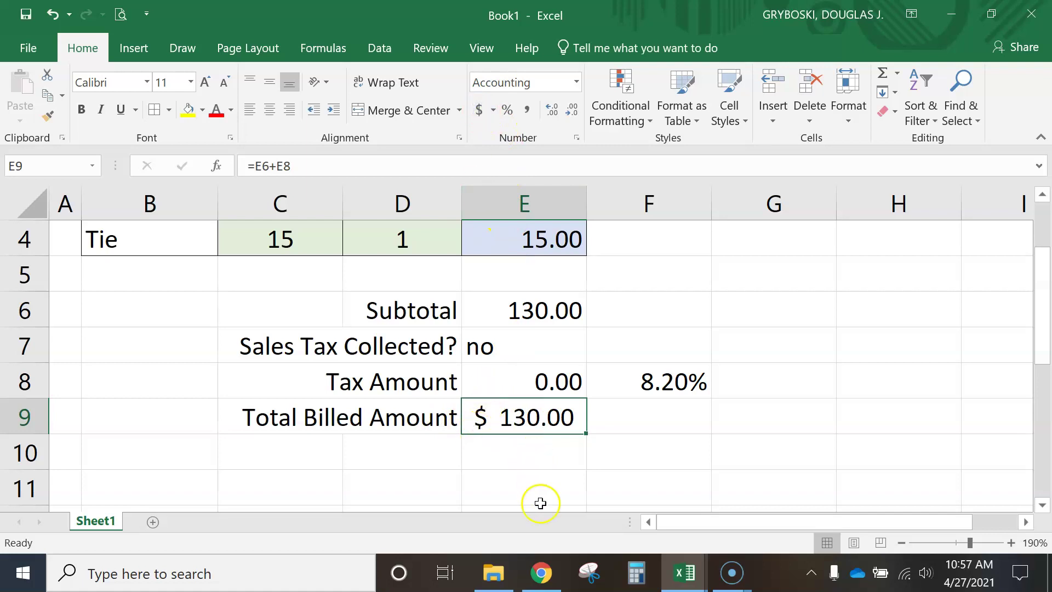
pyautogui.scroll(1, 599, 460)
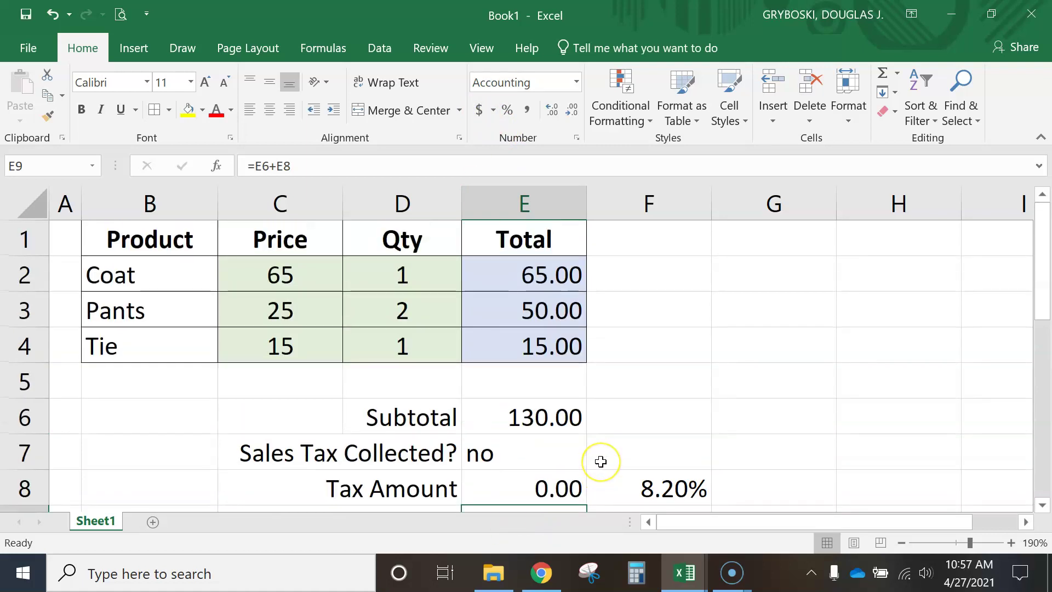
pyautogui.scroll(-1, 601, 462)
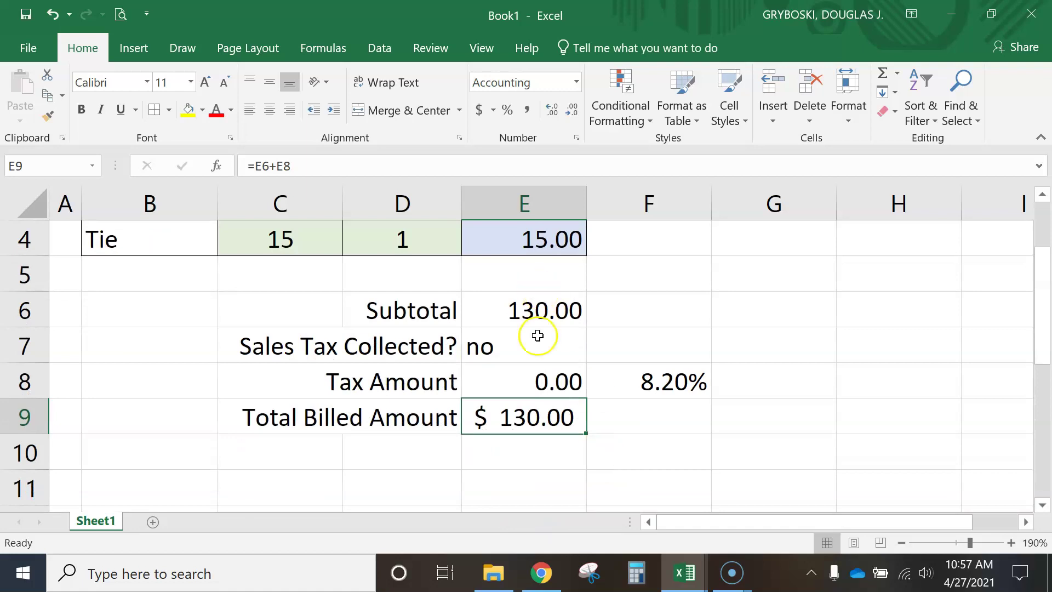
# Add All Borders to the summary cells E6 through E9.
pyautogui.moveTo(518, 307); pyautogui.dragTo(522, 412)
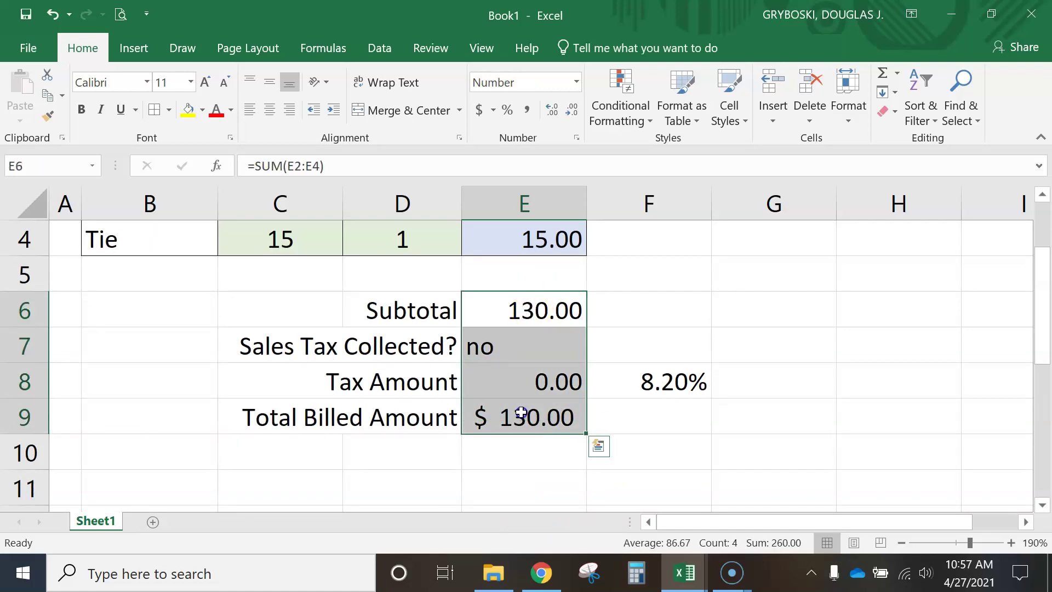
pyautogui.click(171, 111)
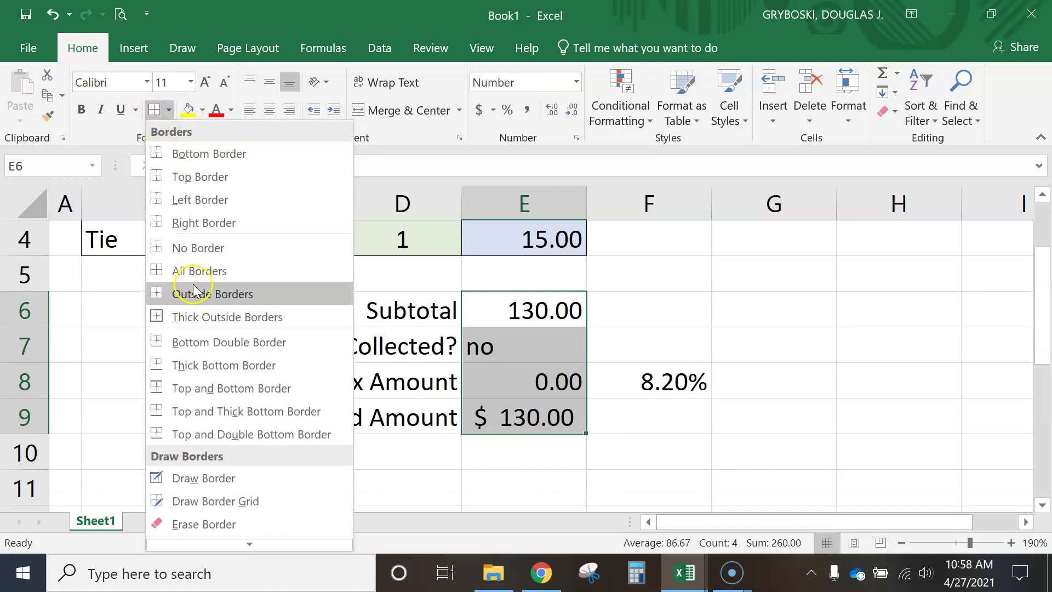
pyautogui.click(179, 275)
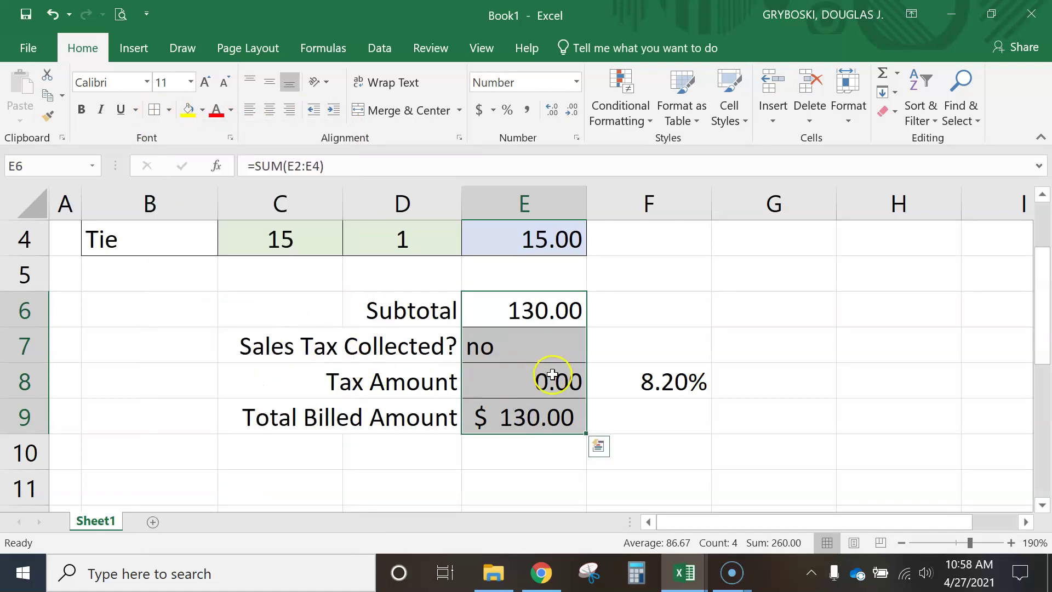
# Center the Sales Tax Collected? answer horizontally in E7, keeping its bottom vertical alignment.
pyautogui.click(520, 353)
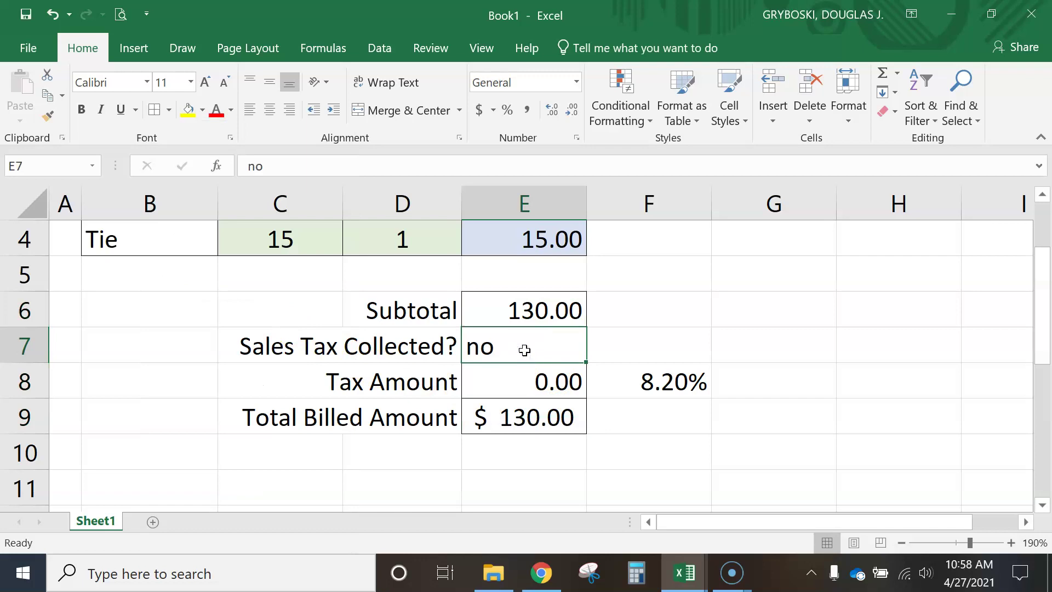
pyautogui.click(269, 82)
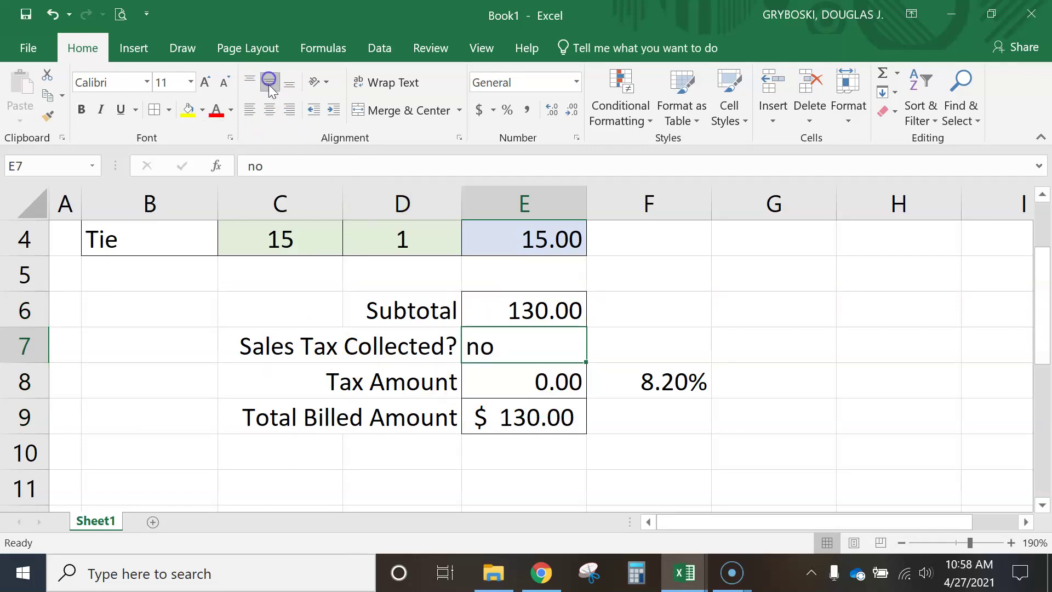
pyautogui.click(268, 84)
pyautogui.click(269, 110)
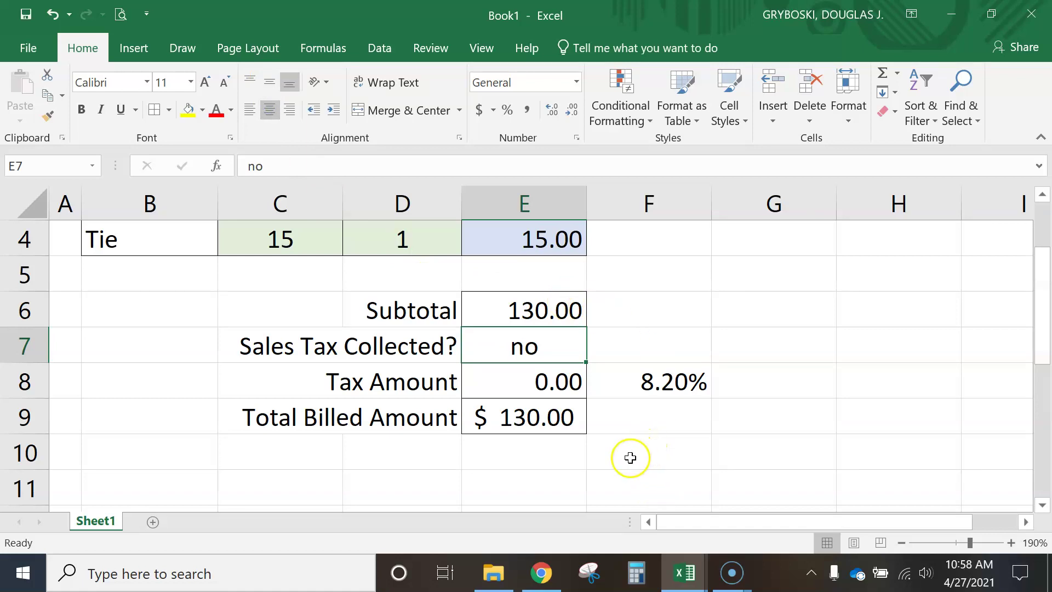
# Compare the formatting with the finished Calculate Sales Tax example workbook and return to Book1.
pyautogui.click(685, 584)
pyautogui.click(629, 496)
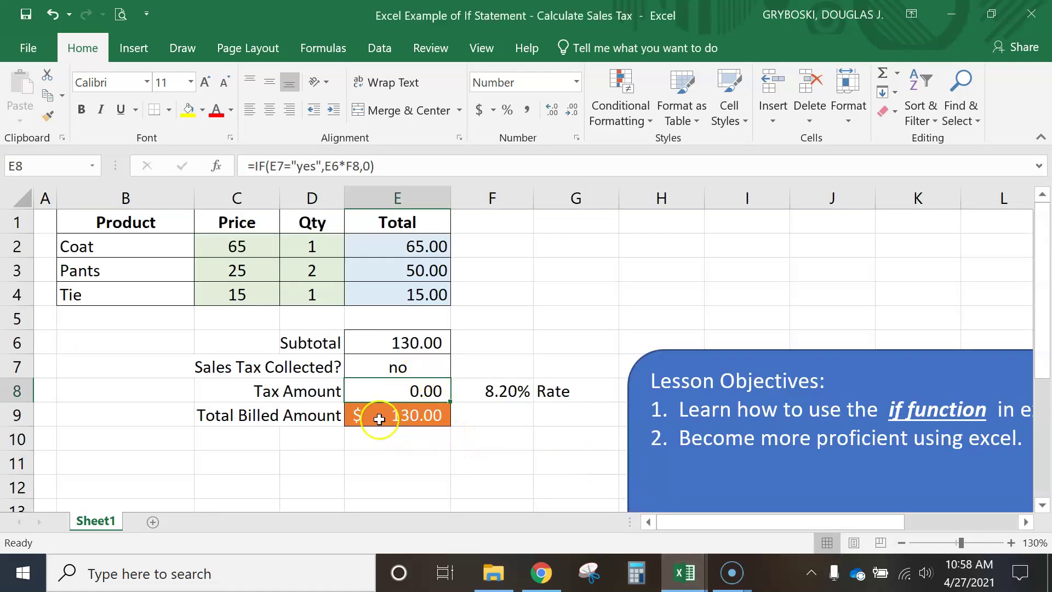
pyautogui.click(685, 573)
pyautogui.click(742, 528)
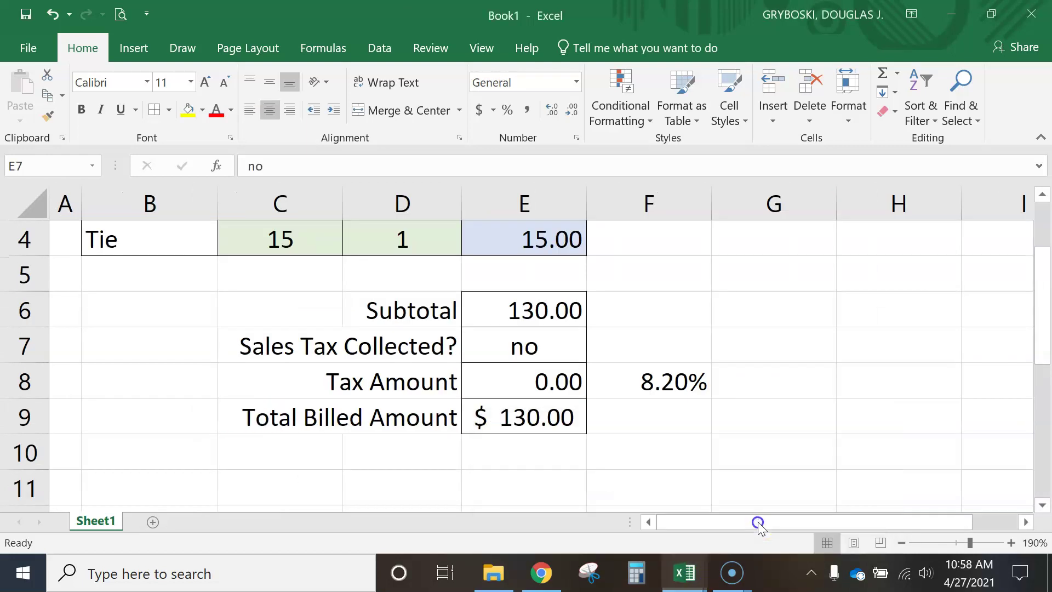
# Apply the 20% - Accent2 cell style to the Total Billed Amount in E9.
pyautogui.click(508, 420)
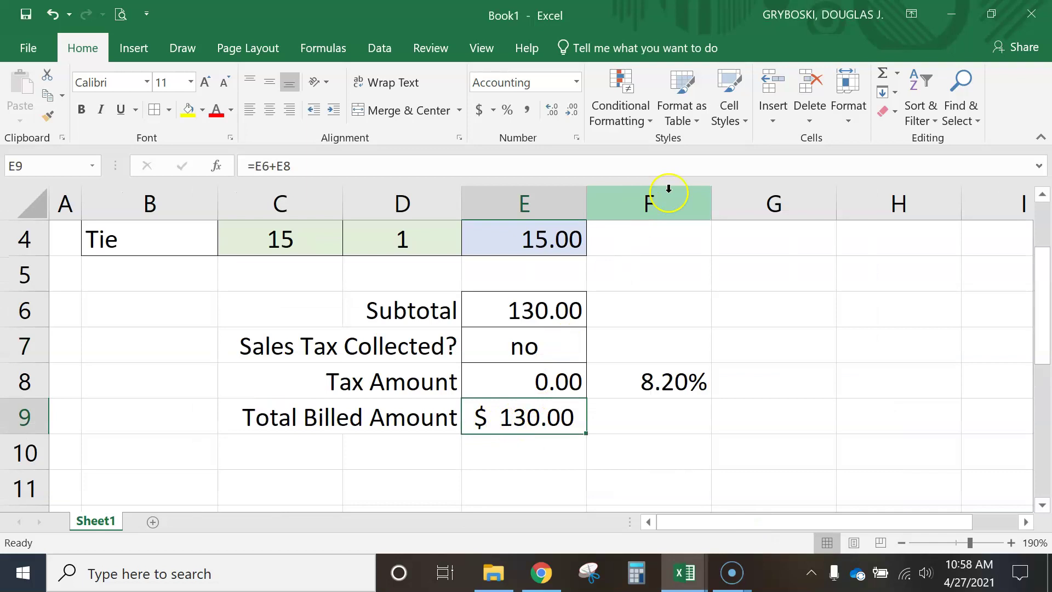
pyautogui.click(852, 117)
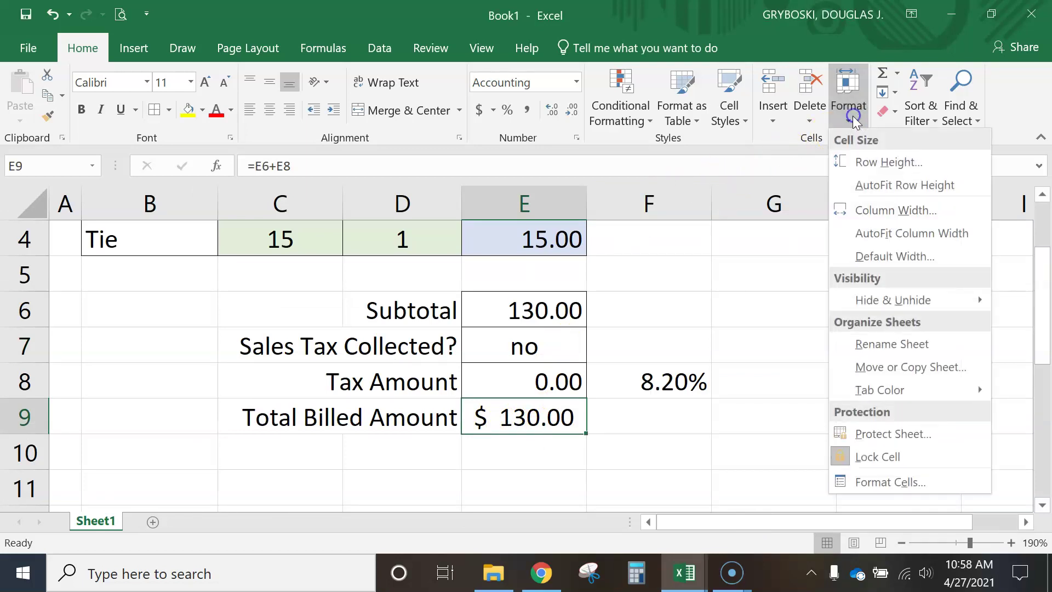
pyautogui.click(739, 118)
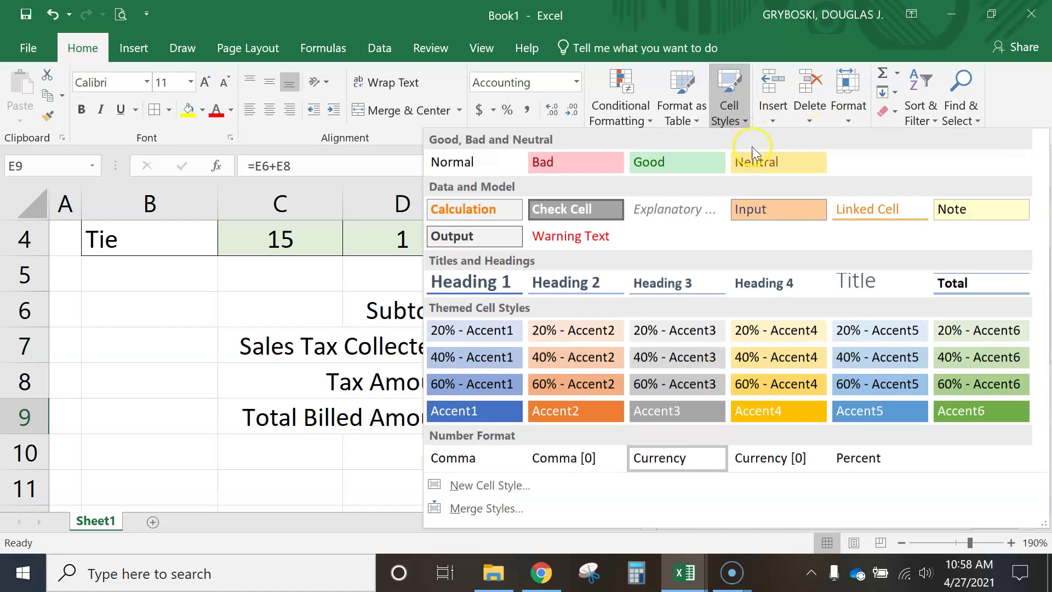
pyautogui.click(589, 340)
pyautogui.click(631, 429)
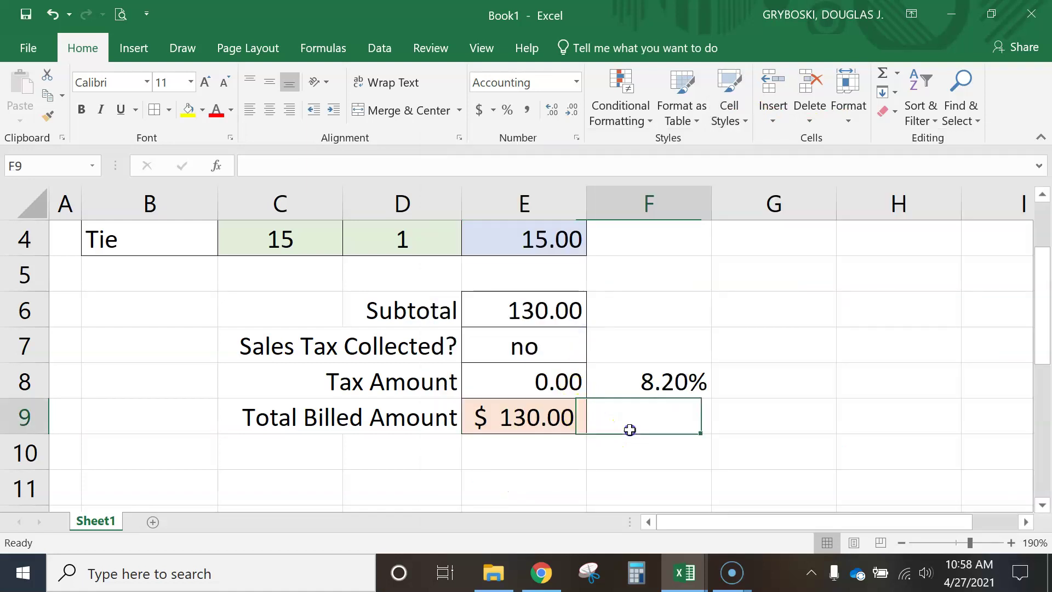
# Review the formatted product table and summary block, including the Tax Amount formula in E8.
pyautogui.scroll(1, 634, 444)
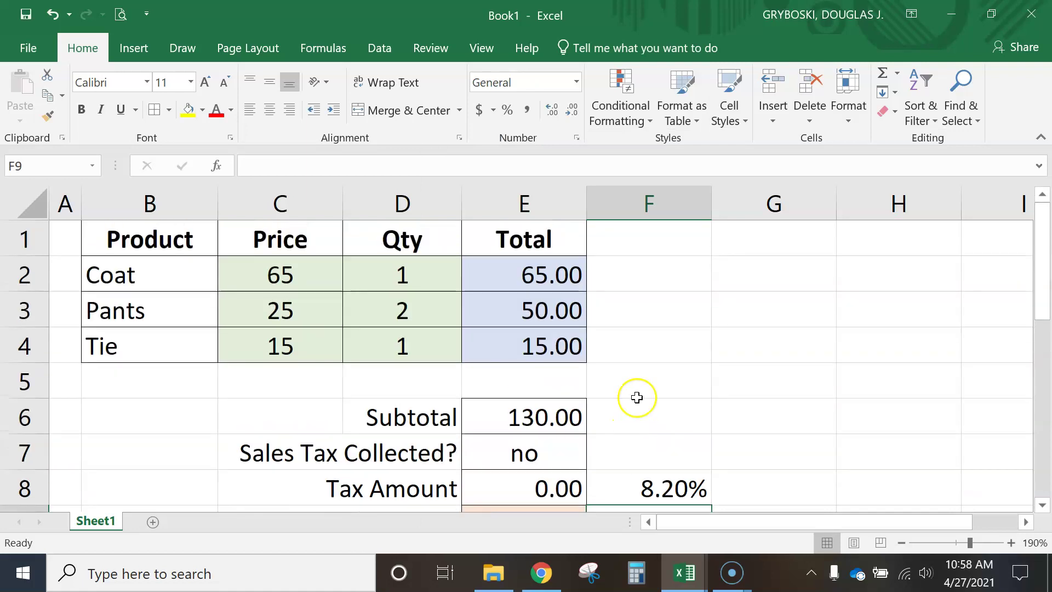
pyautogui.scroll(-2, 683, 336)
pyautogui.scroll(2, 685, 335)
pyautogui.click(689, 335)
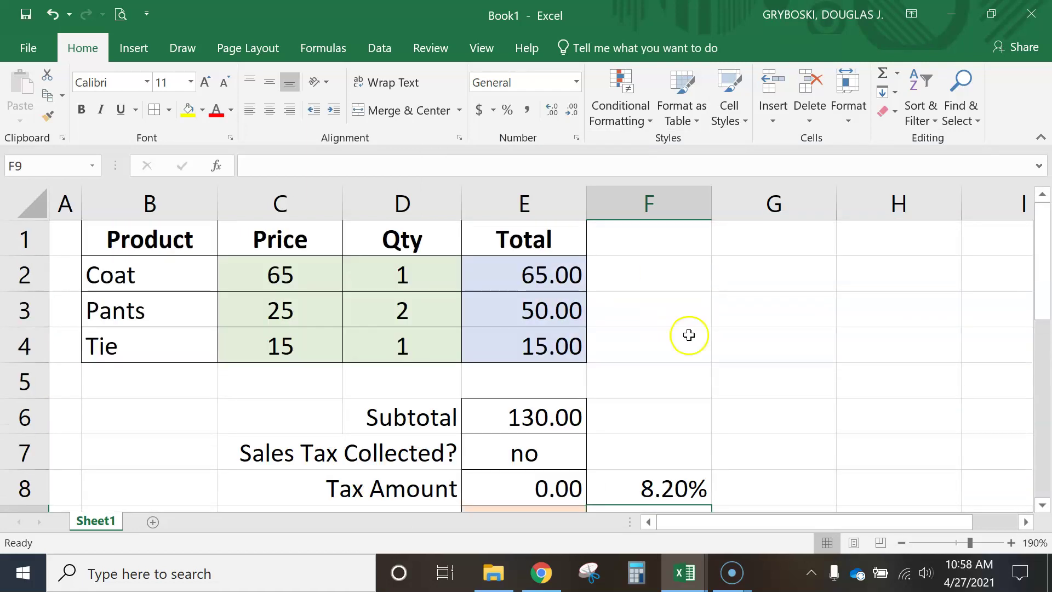
pyautogui.scroll(-1, 689, 335)
pyautogui.click(552, 388)
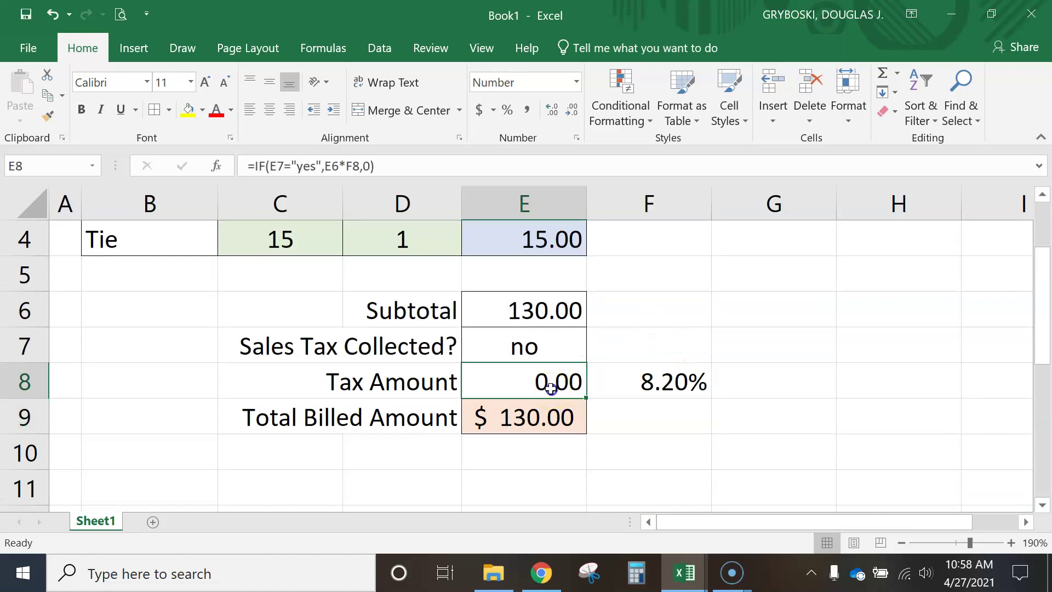
pyautogui.click(572, 458)
pyautogui.scroll(1, 578, 470)
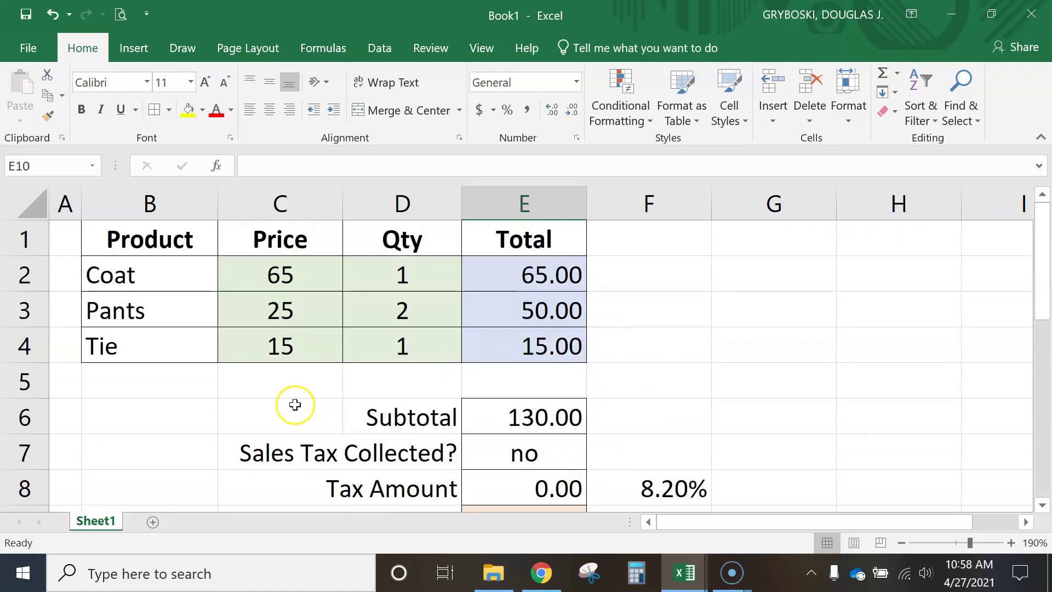
# Save the workbook as "If Statement with Excel" in the Game Programming 1 folder inside ____Spring 2021 on OneDrive.
pyautogui.click(24, 49)
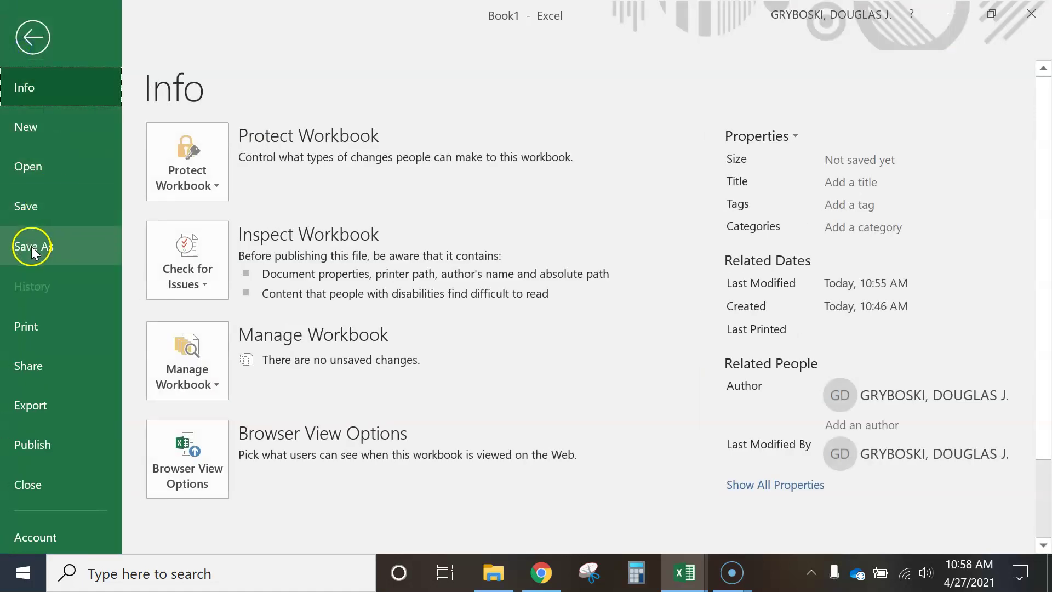
pyautogui.click(32, 248)
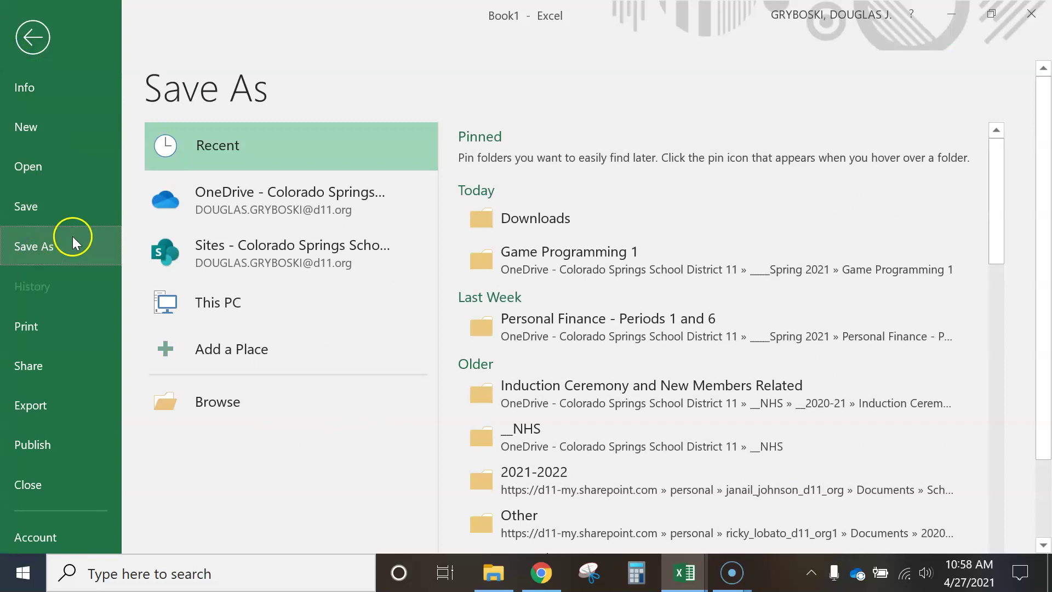
pyautogui.click(229, 399)
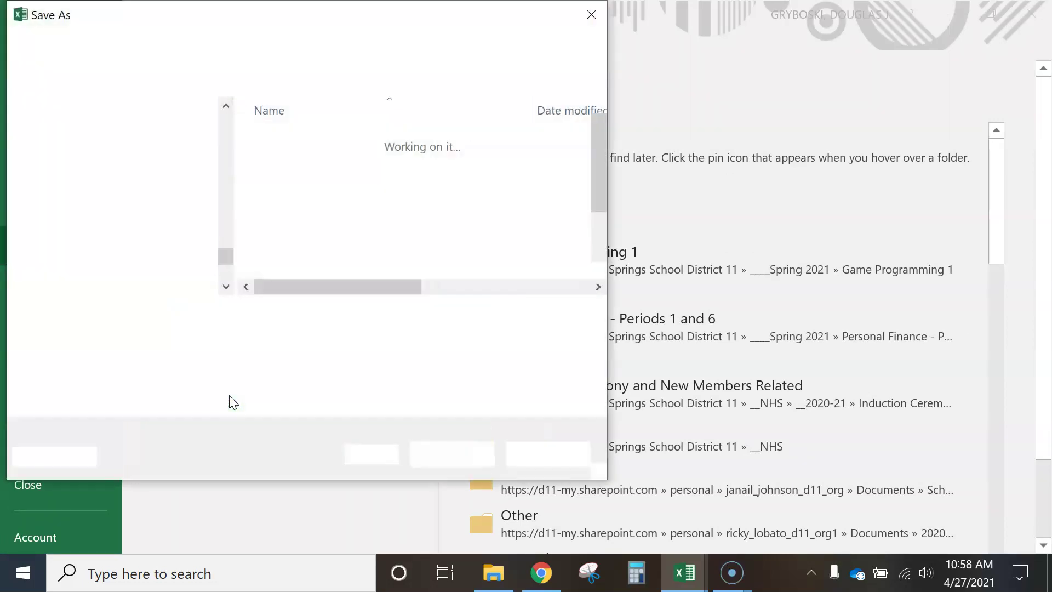
pyautogui.click(592, 15)
pyautogui.click(288, 195)
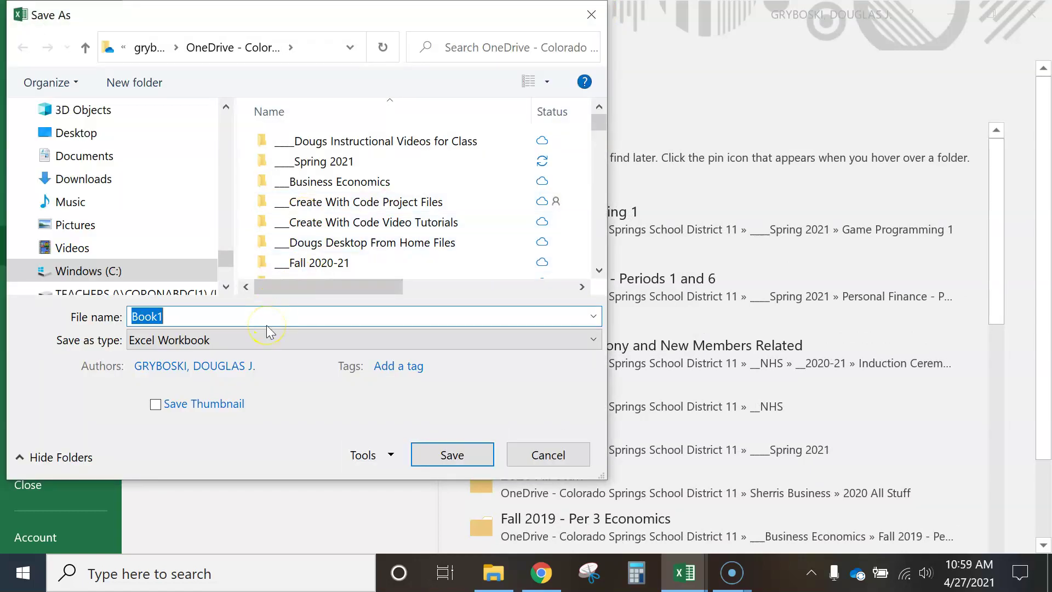
pyautogui.write('If Statement with Excel')
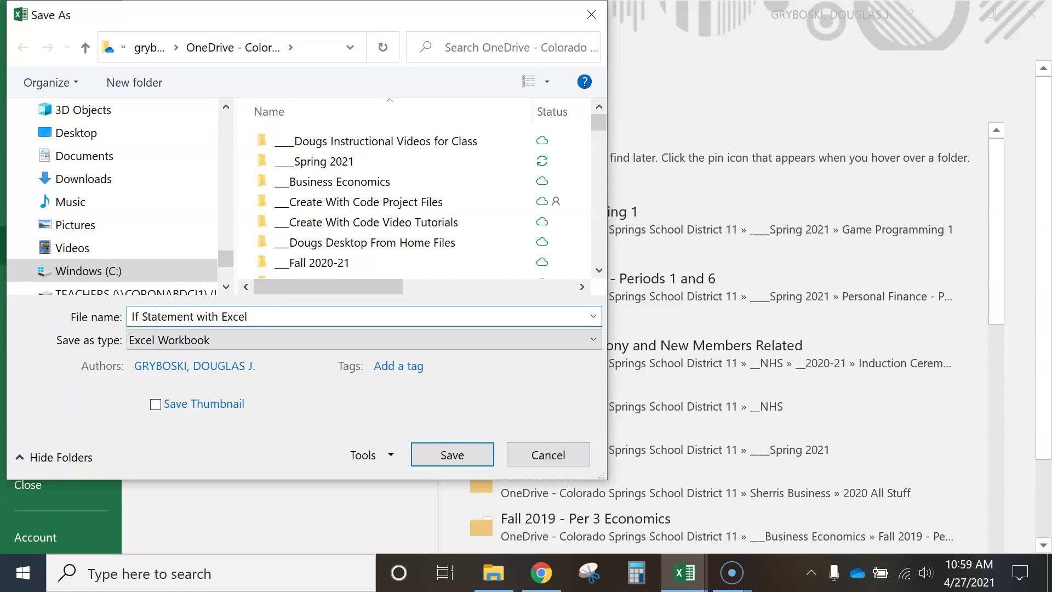
pyautogui.doubleClick(307, 160)
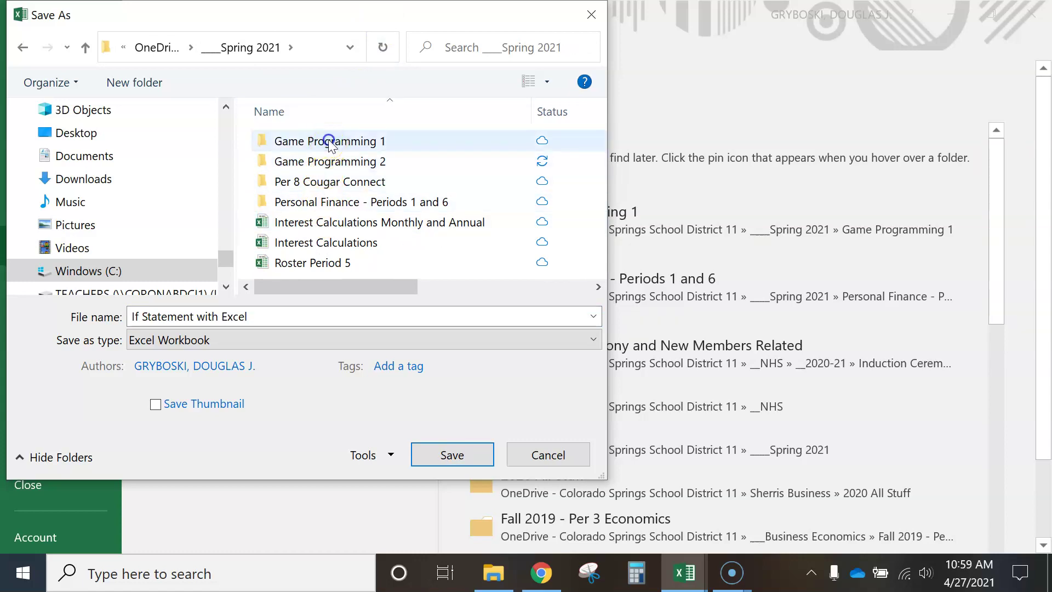
pyautogui.doubleClick(329, 141)
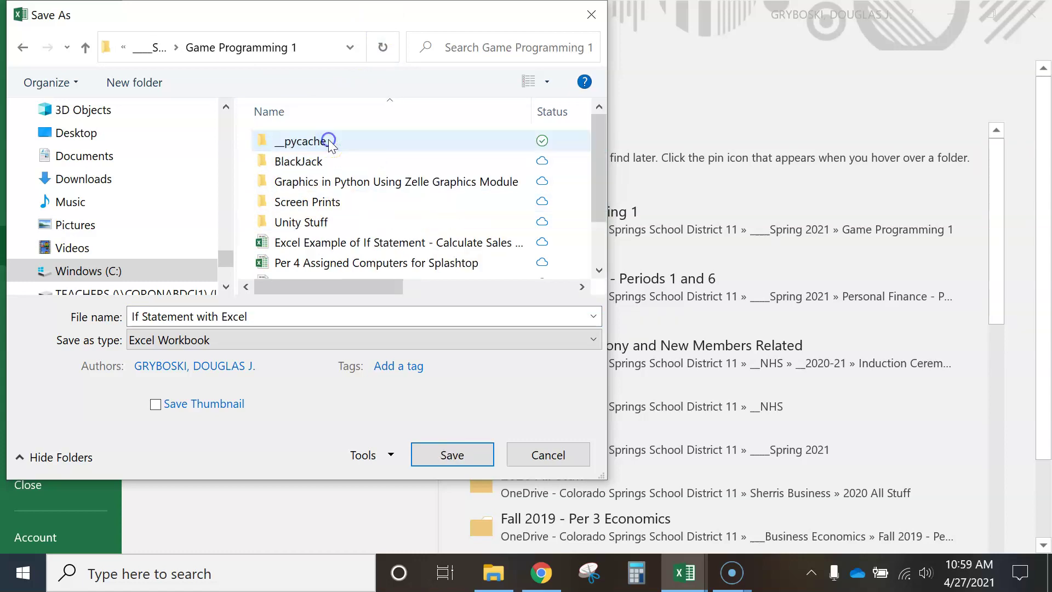
pyautogui.click(445, 457)
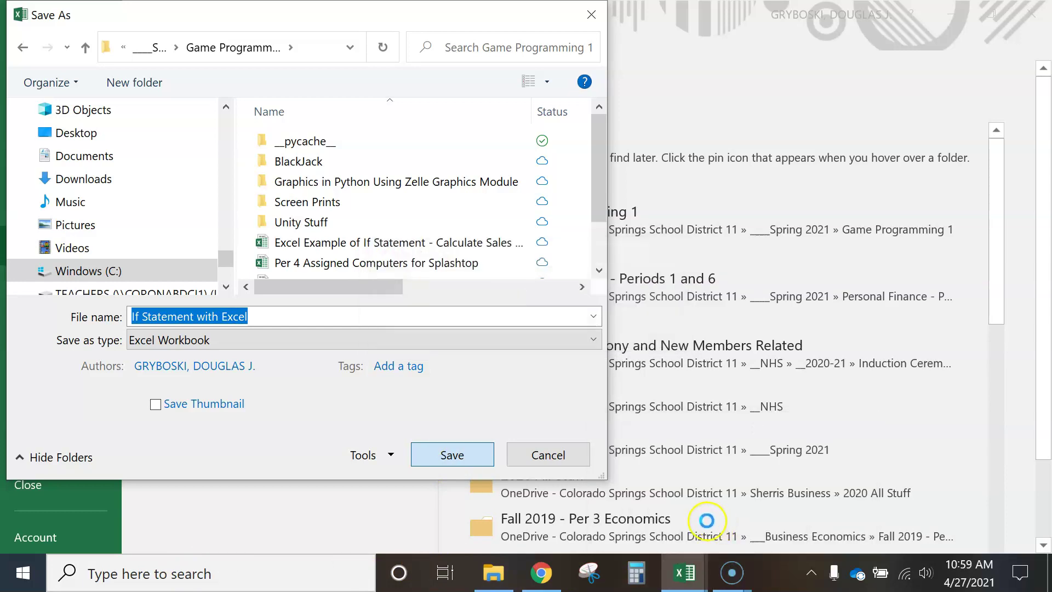
pyautogui.moveTo(732, 571)
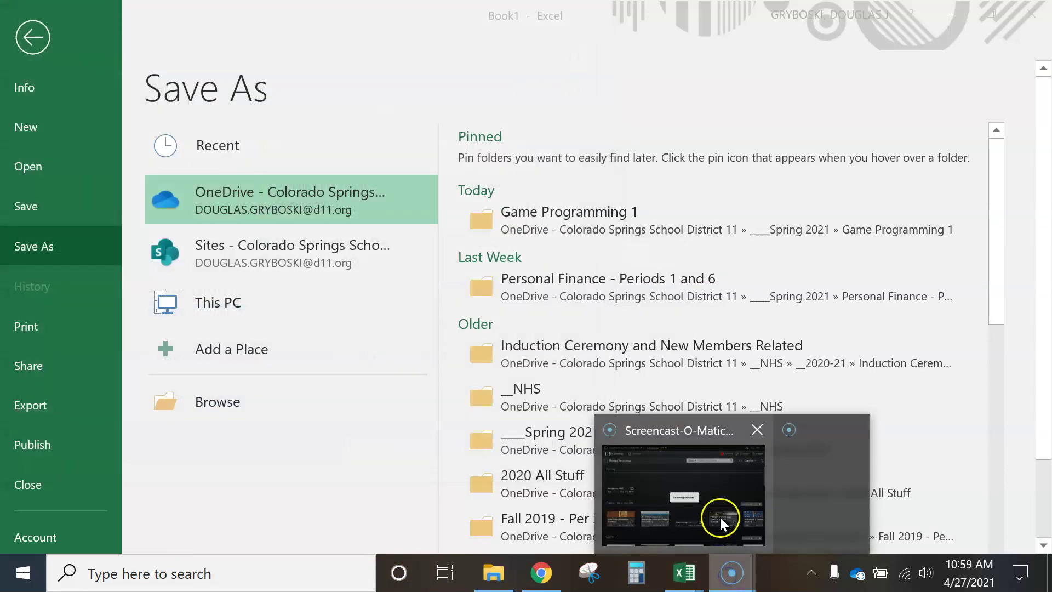
pyautogui.click(695, 502)
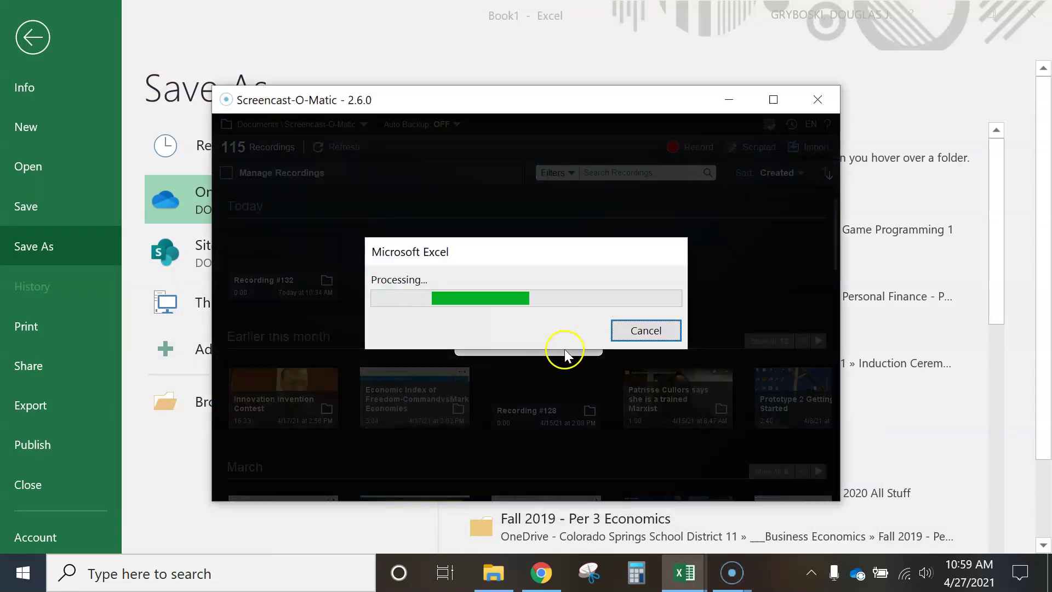